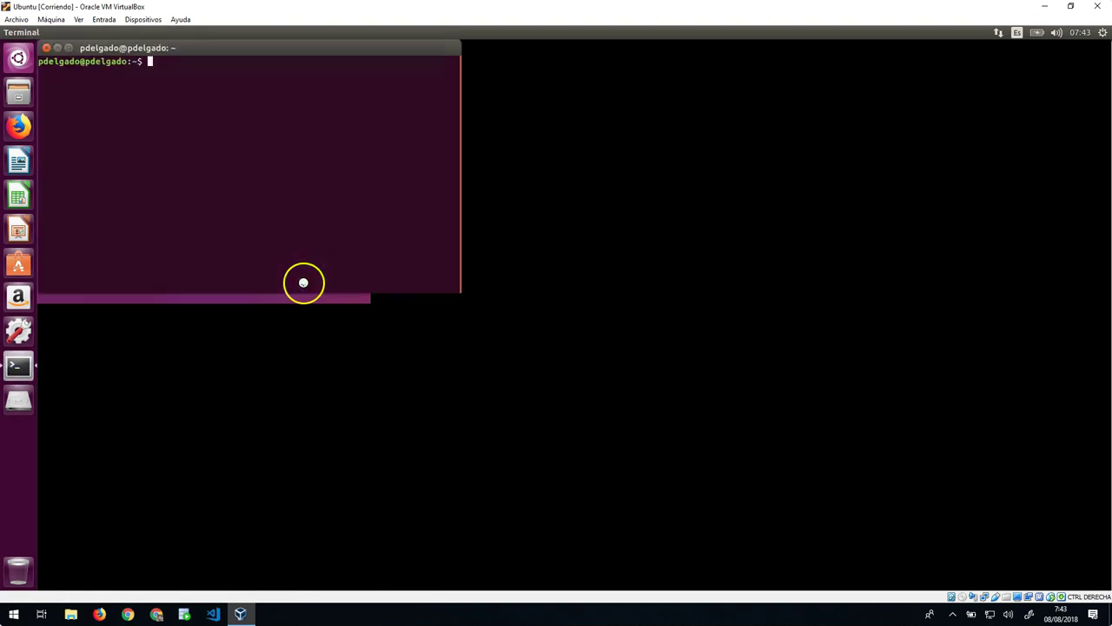
# Step: Move the new terminal window toward the centre of the screen
pyautogui.moveTo(278, 50); pyautogui.dragTo(456, 170)
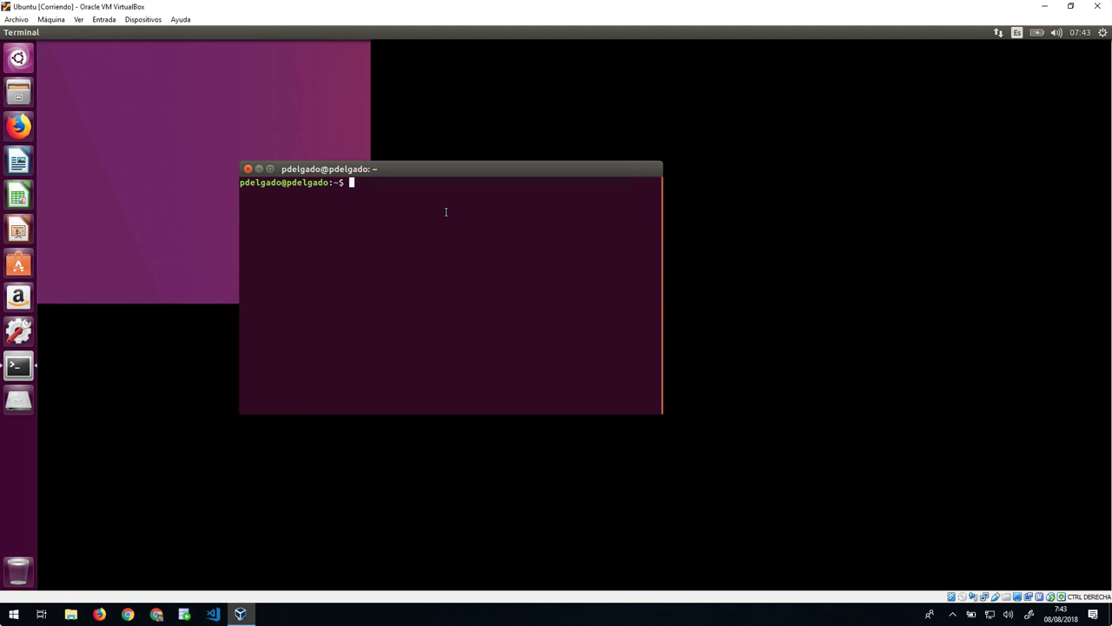
# Step: Check git --version, then start installing git with sudo apt install git
pyautogui.write('git --version')
pyautogui.press('Return')
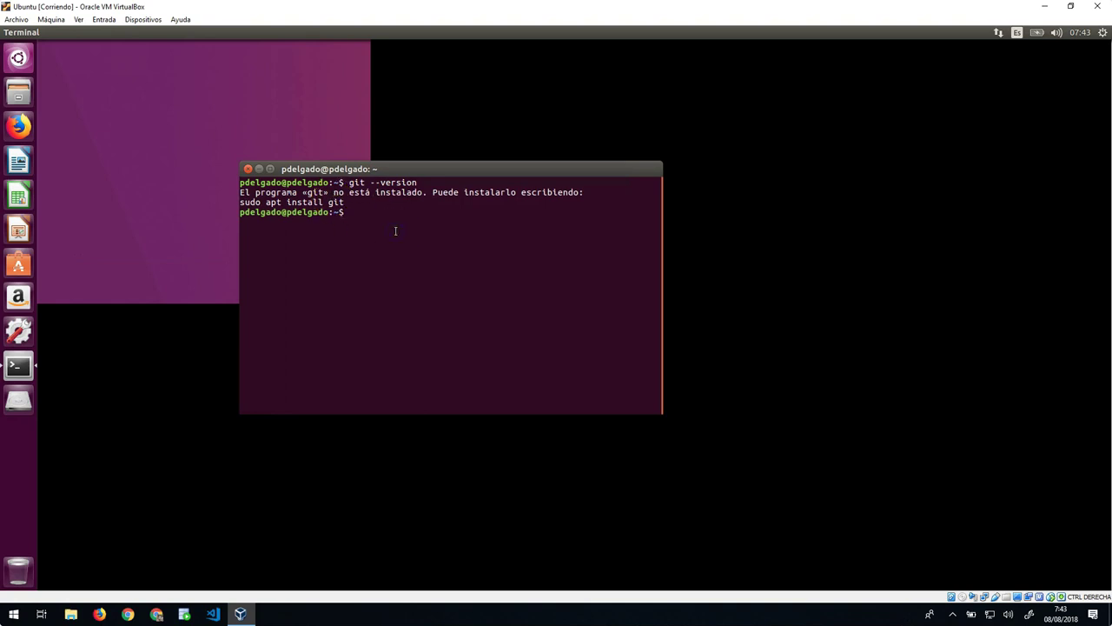
pyautogui.write('sudo apt')
pyautogui.write('install git')
pyautogui.press('Return')
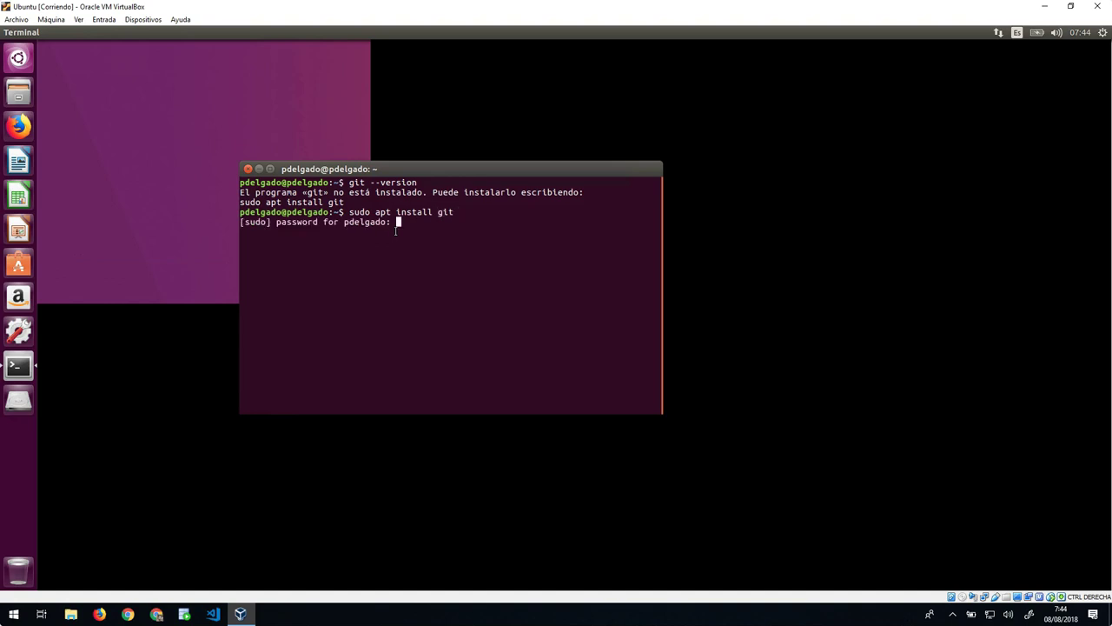
# Step: Enter the sudo password and answer s to continue the git installation
pyautogui.press('Return')
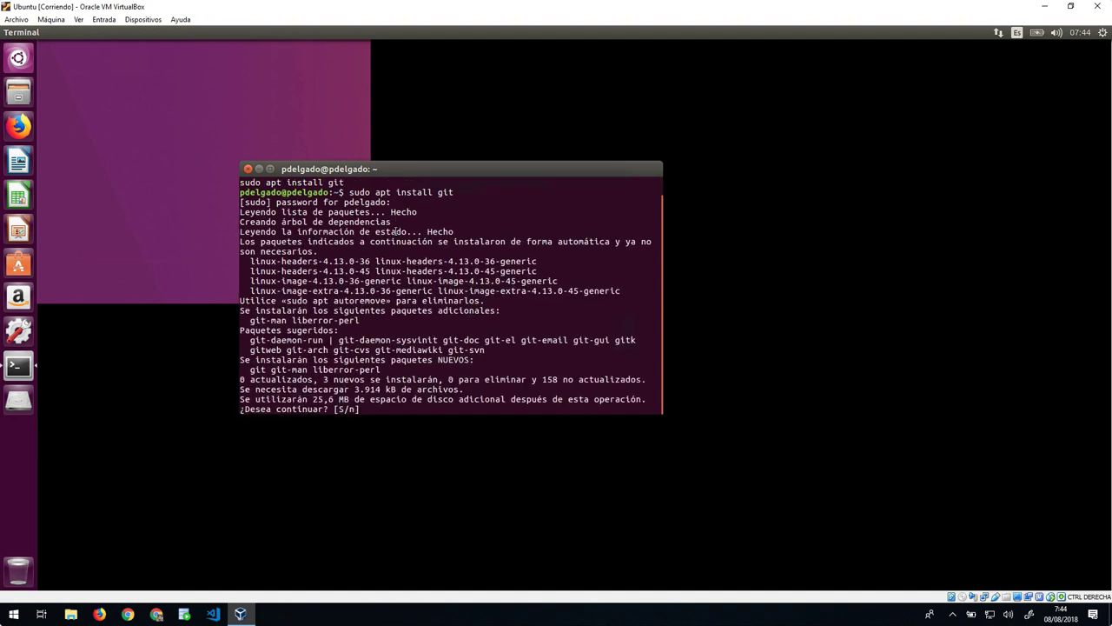
pyautogui.write('s')
pyautogui.press('Return')
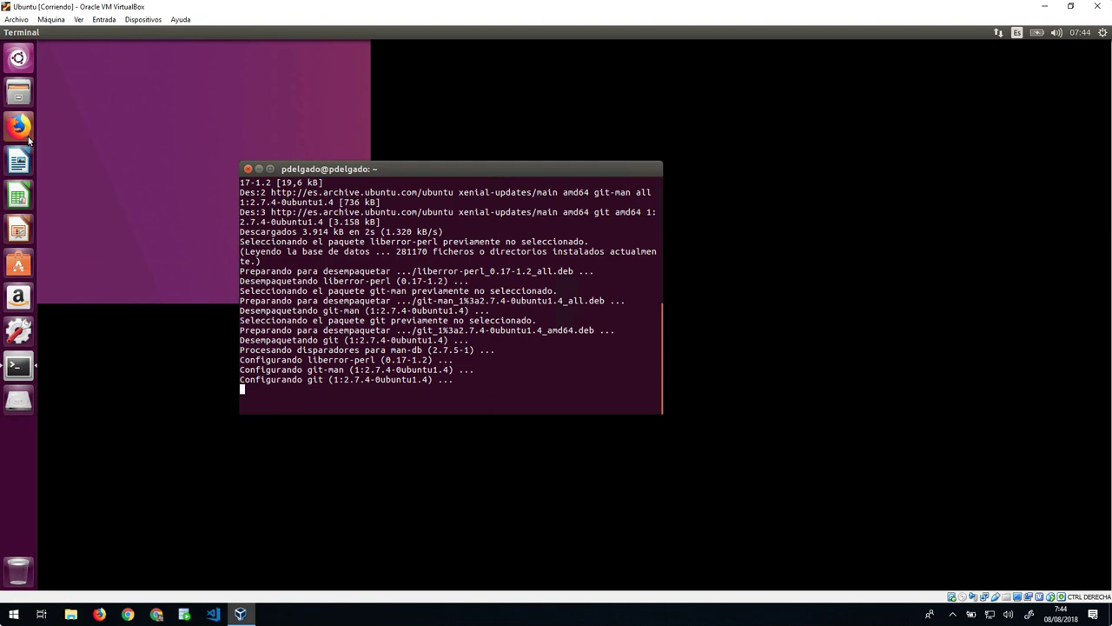
pyautogui.click(21, 131)
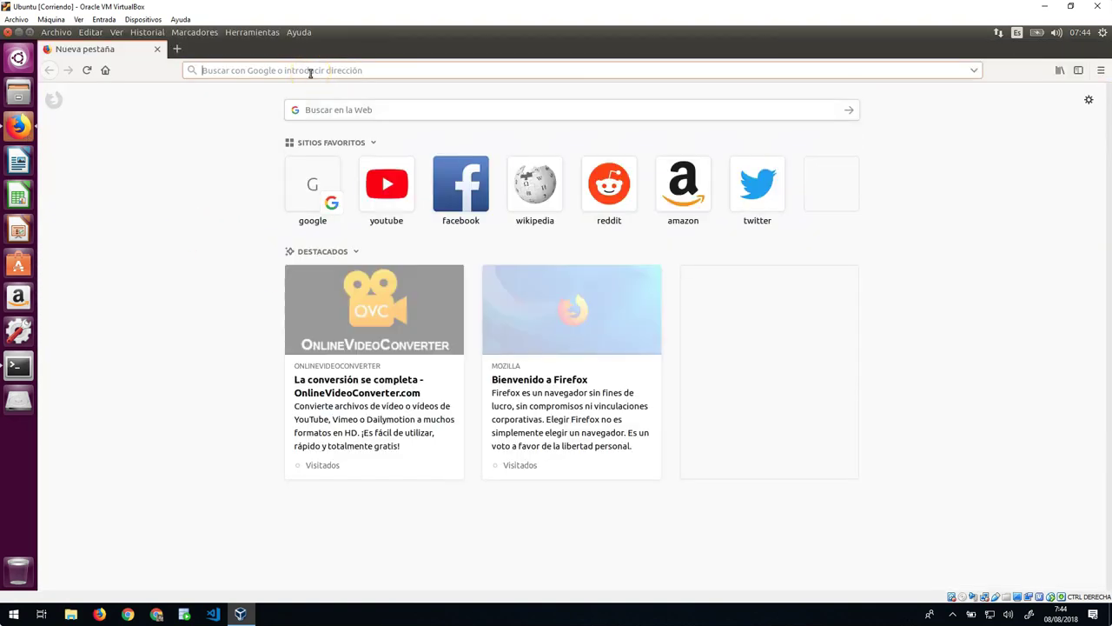
# Step: Search for gitlab, open the GitLab homepage, go to sign-in and accept the cookie notice
pyautogui.write('gitlab')
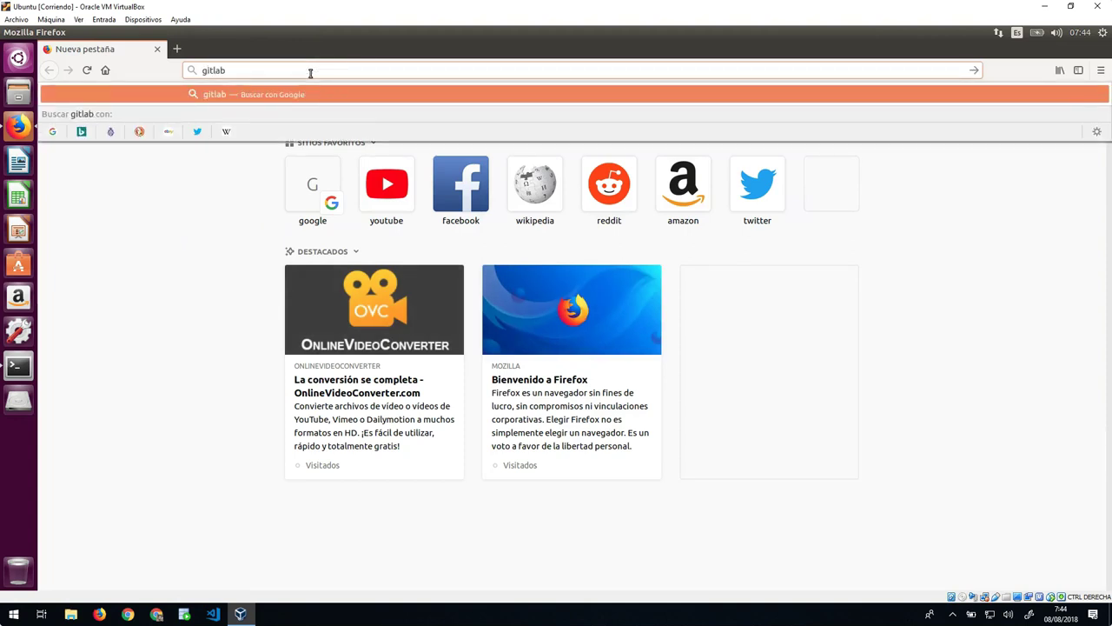
pyautogui.press('Return')
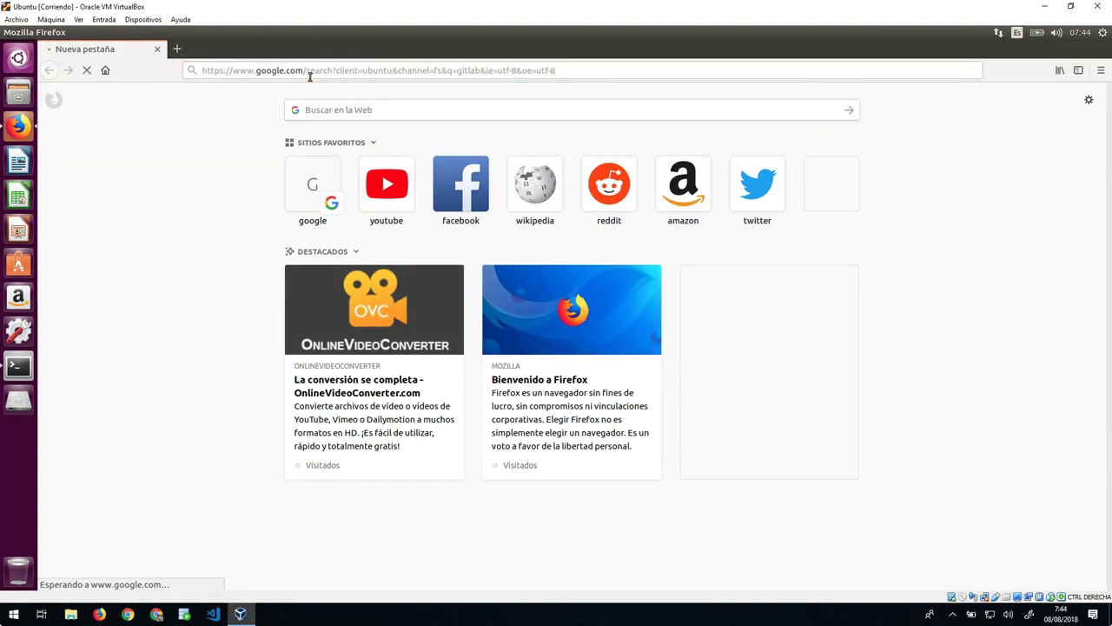
pyautogui.click(219, 284)
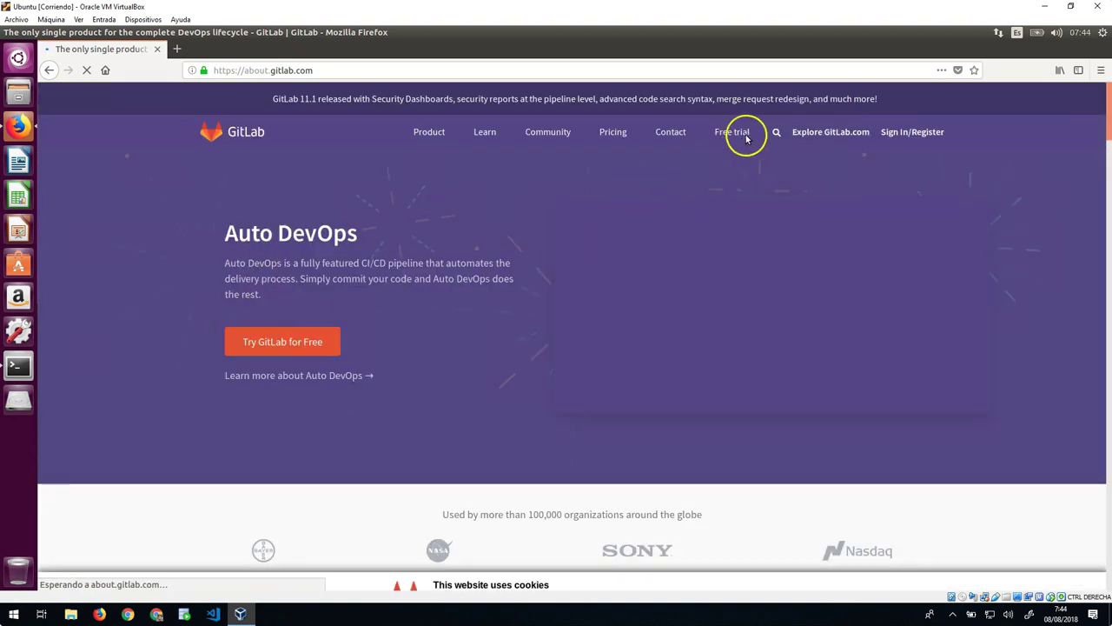
pyautogui.click(908, 132)
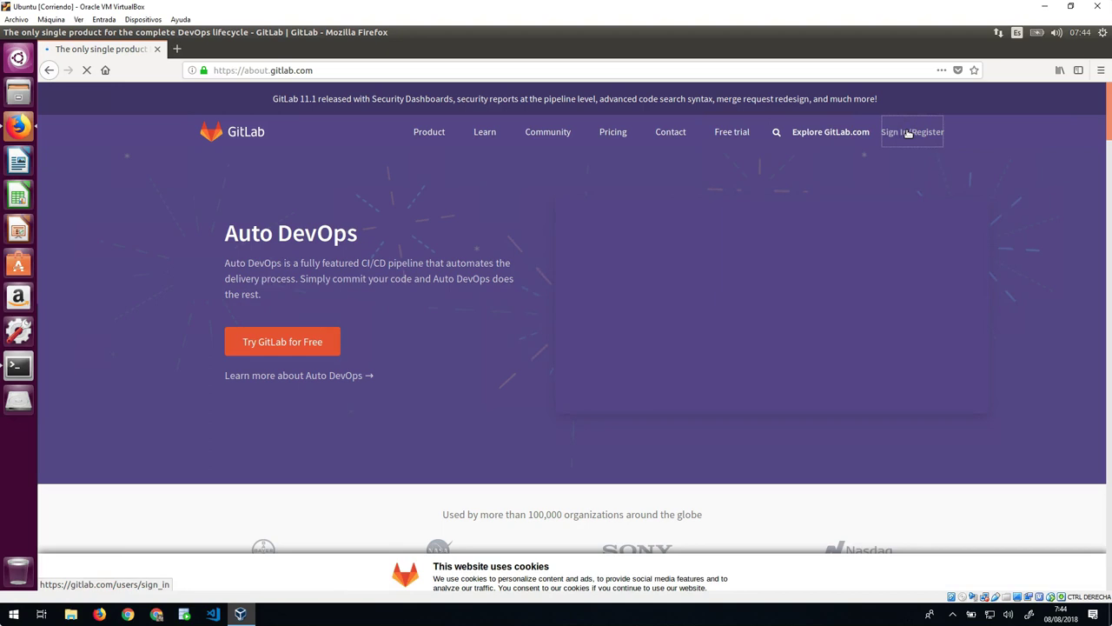
pyautogui.click(746, 277)
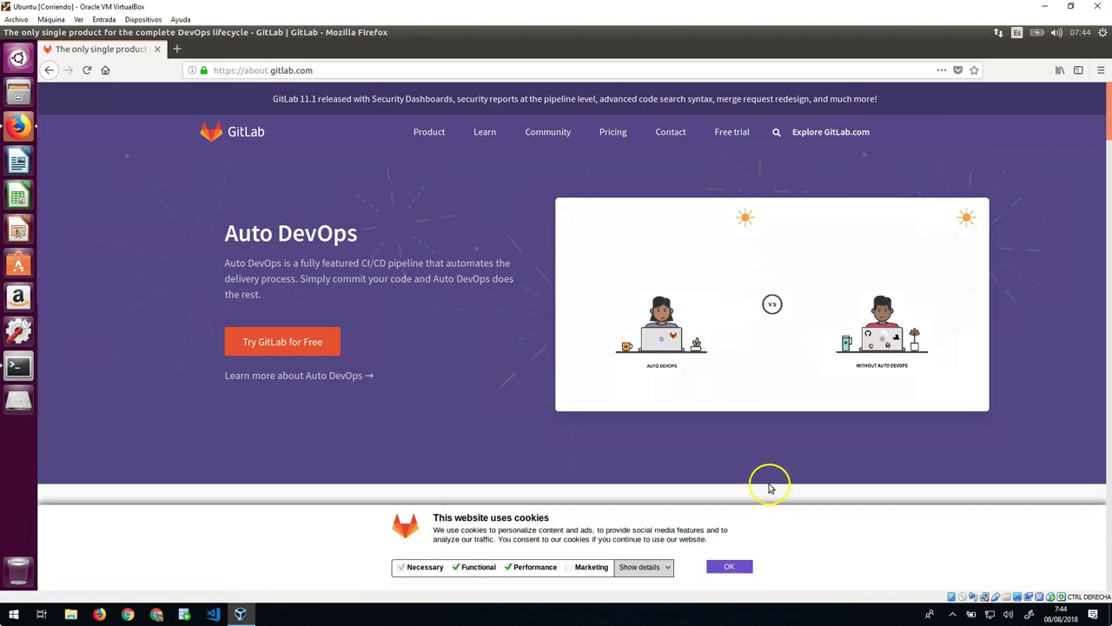
pyautogui.click(737, 568)
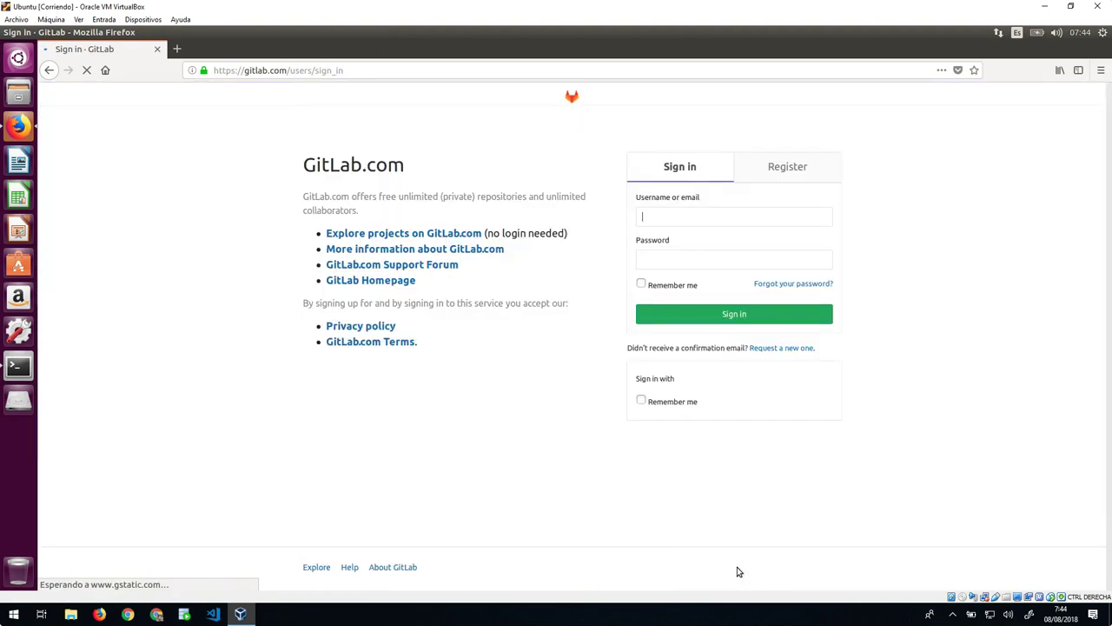
# Step: Sign in to GitLab with the account username and password, declining to save the login
pyautogui.click(704, 218)
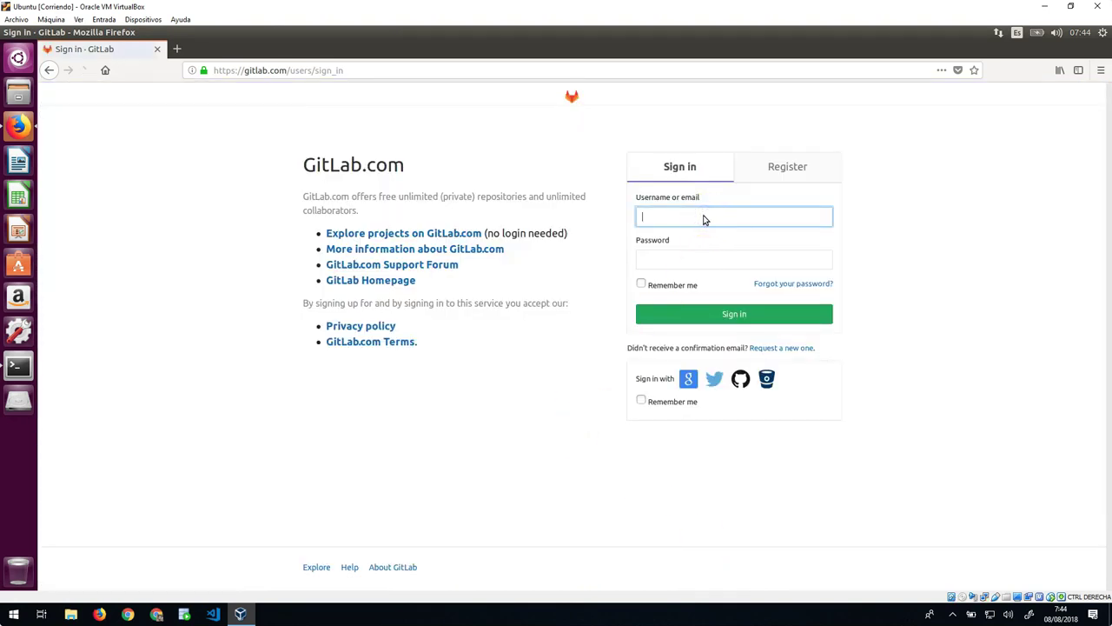
pyautogui.write('abaticst')
pyautogui.press('Tab')
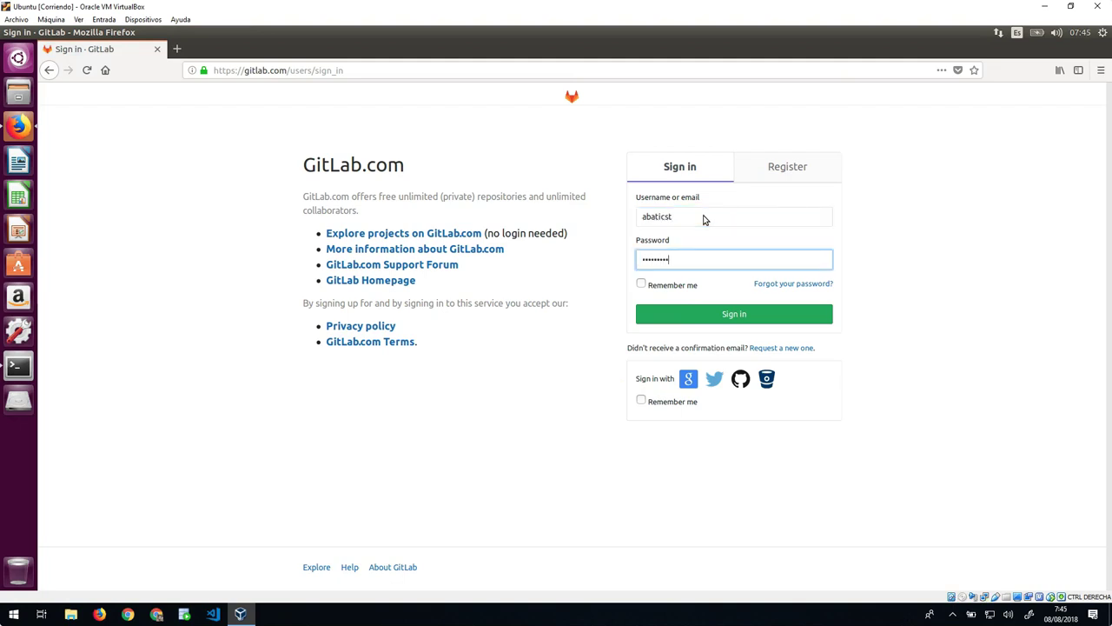
pyautogui.click(738, 317)
pyautogui.click(252, 186)
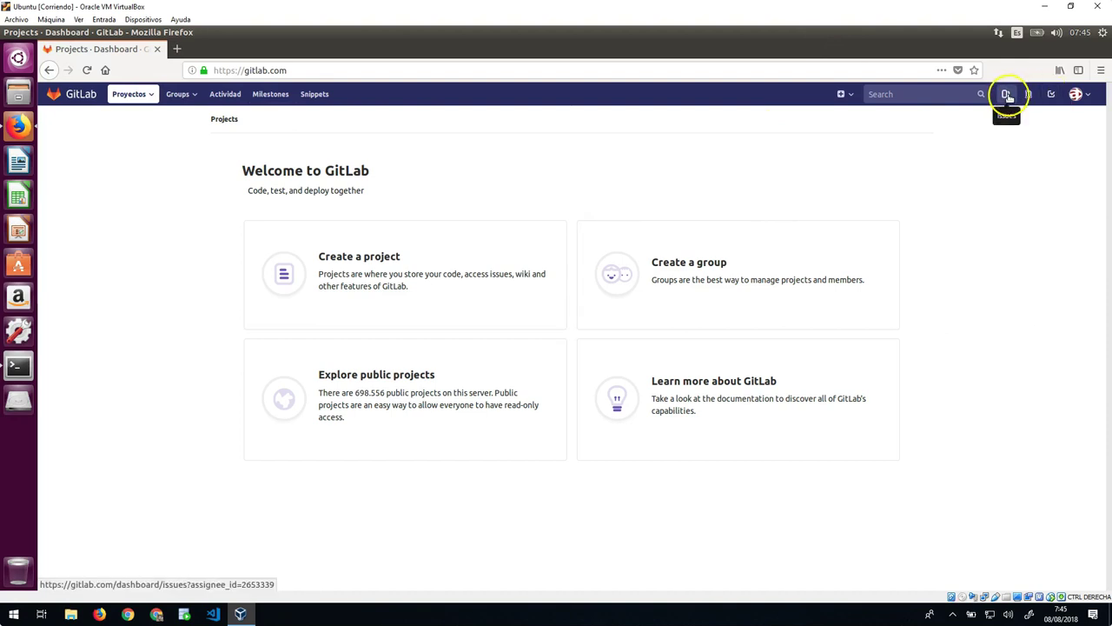
pyautogui.click(842, 94)
# Step: Create private project repoPrueba described 'Este repositorio es para configurar GitLab en…' with a README
pyautogui.click(792, 121)
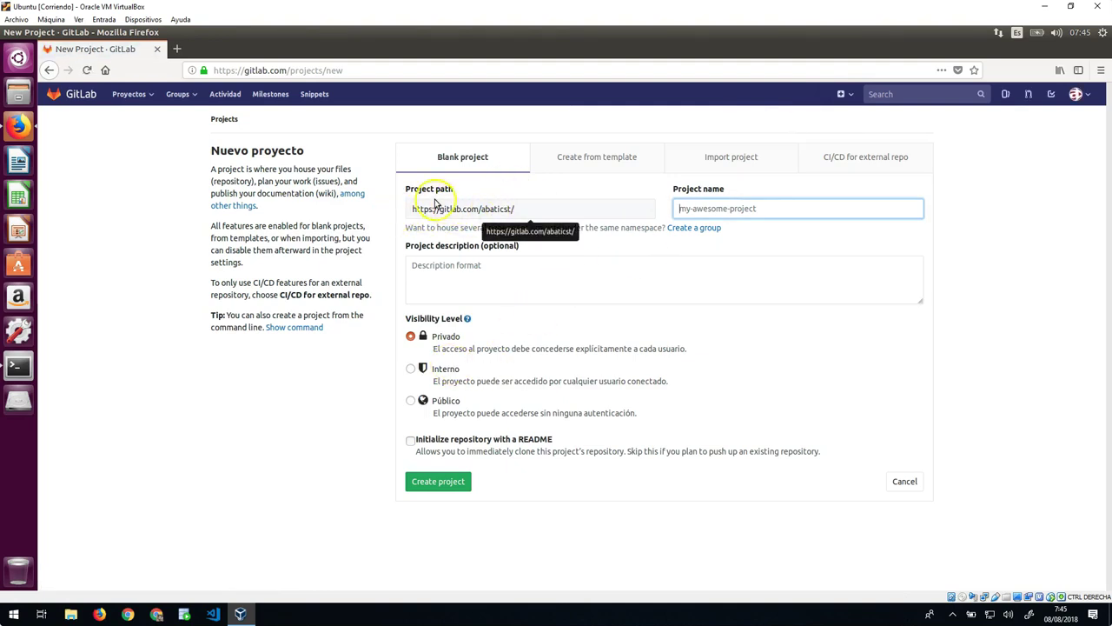
pyautogui.click(730, 209)
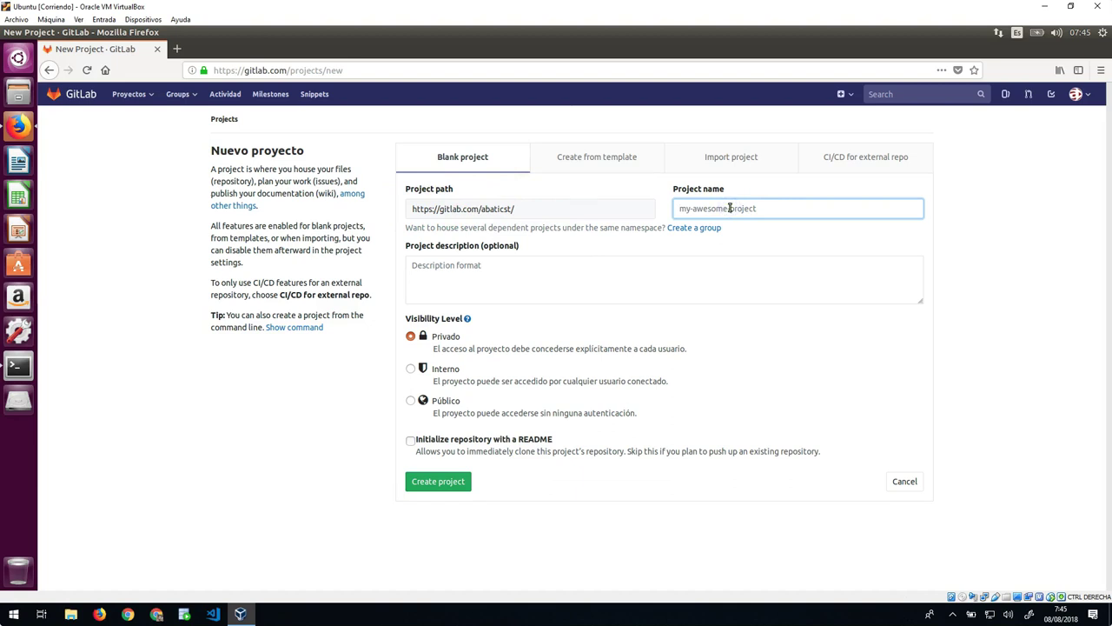
pyautogui.write('repoPrueba')
pyautogui.click(600, 278)
pyautogui.write('Este re')
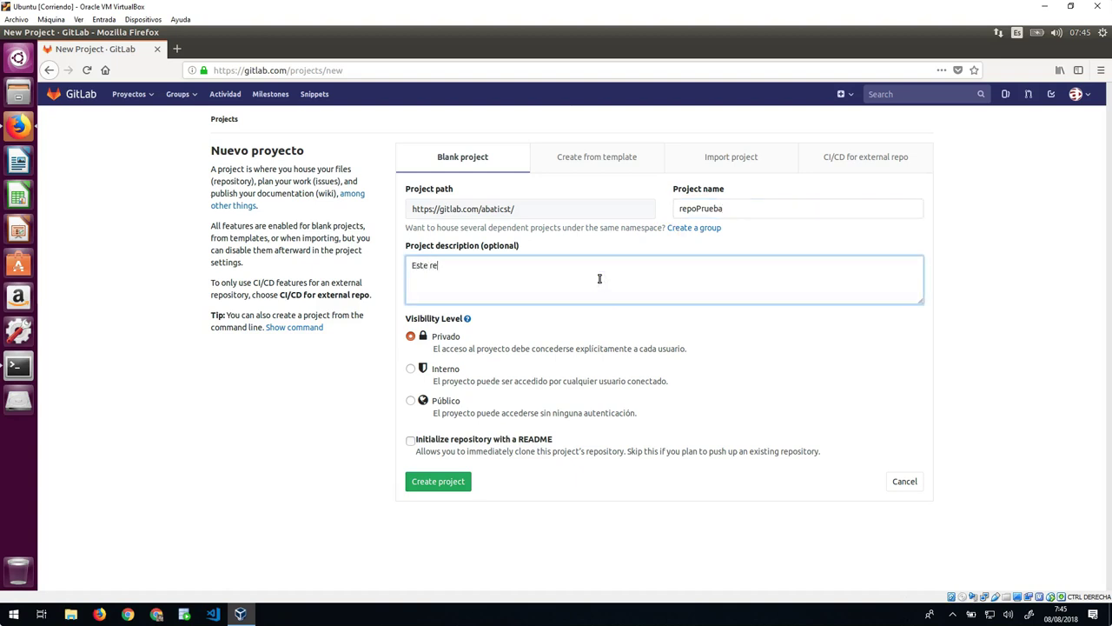
pyautogui.write('positorio es para configurar GitLab en Linux')
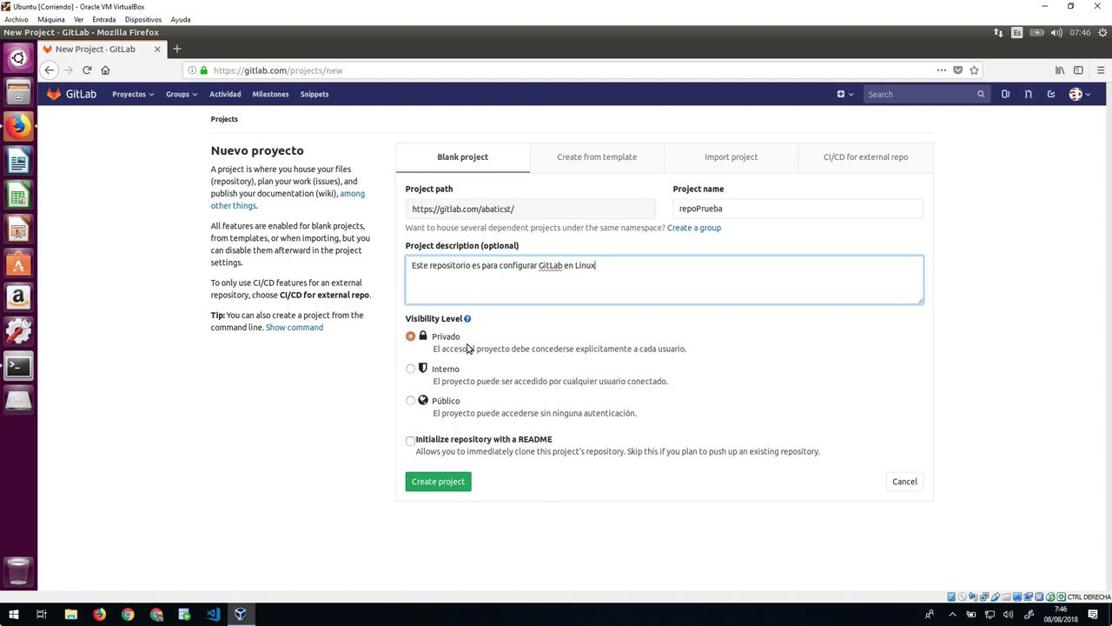
pyautogui.click(451, 342)
pyautogui.click(411, 442)
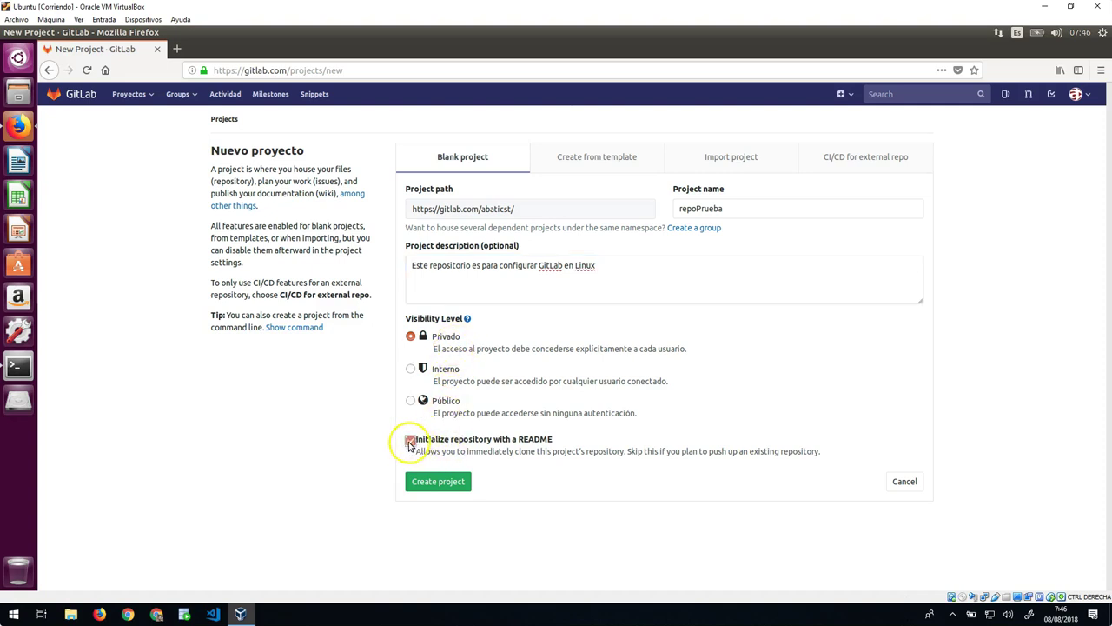
pyautogui.click(451, 485)
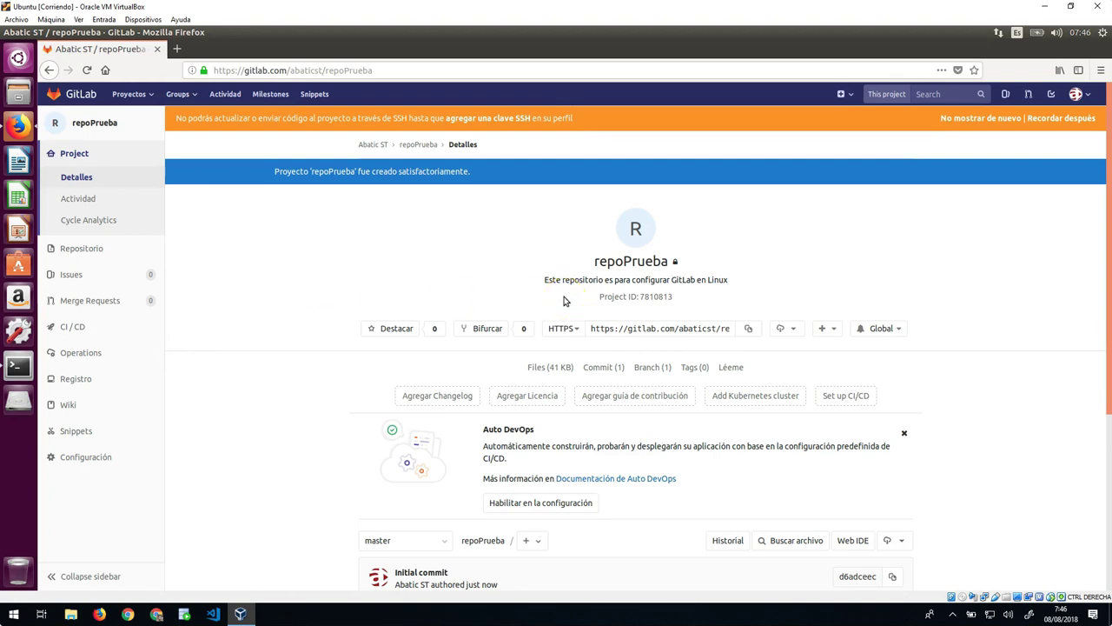
# Step: Scroll through the repoPrueba README, then minimize Firefox to reveal the terminal
pyautogui.scroll(-3, 430, 512)
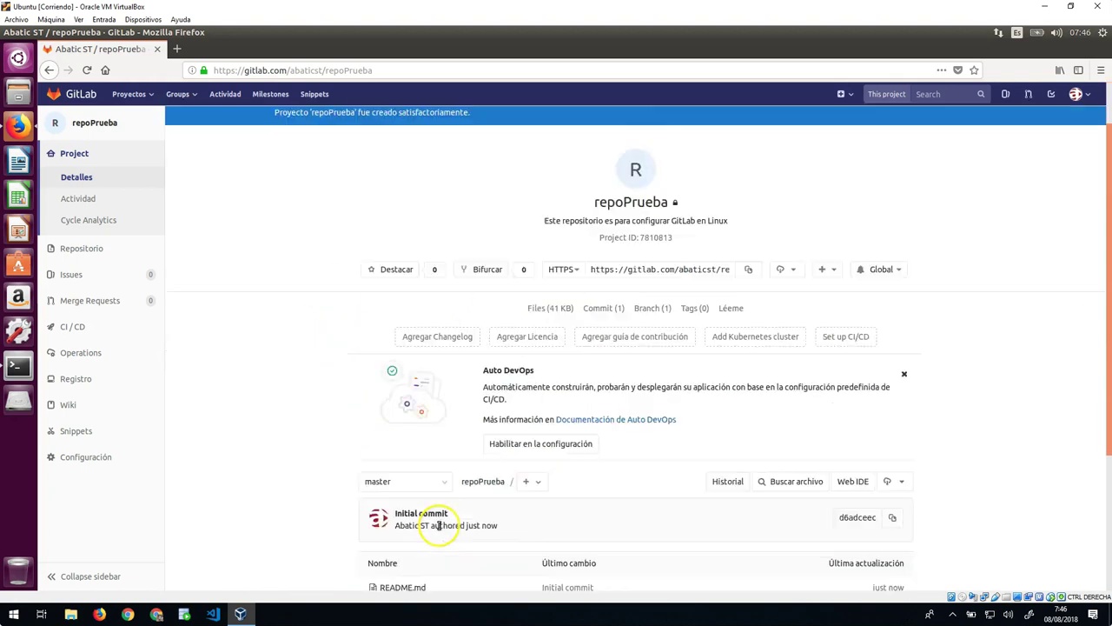
pyautogui.scroll(-1, 448, 445)
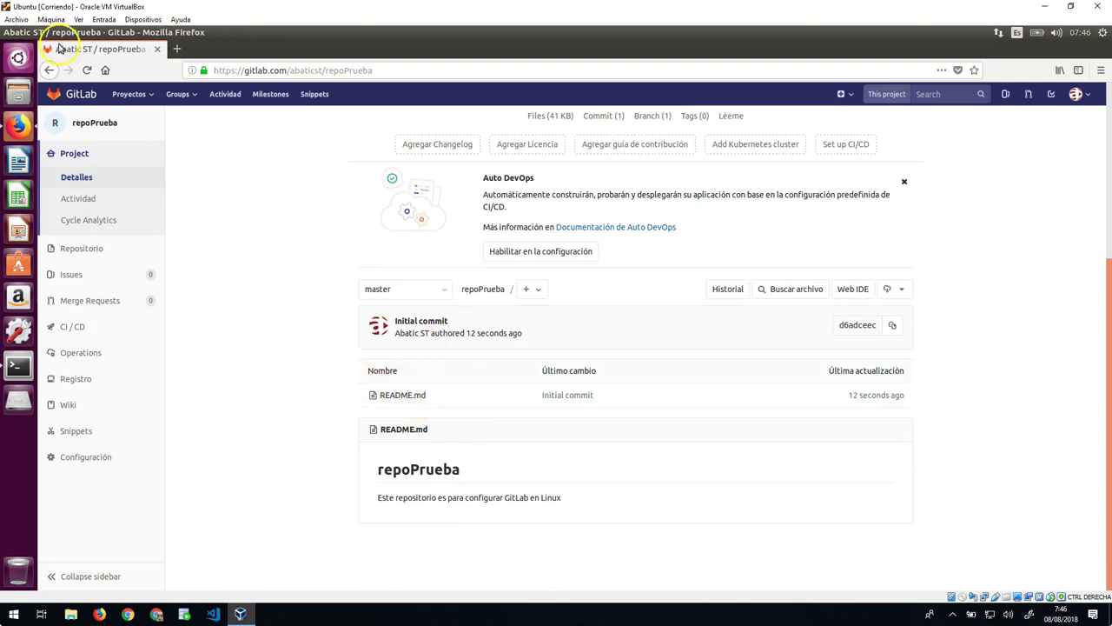
pyautogui.scroll(4, 426, 273)
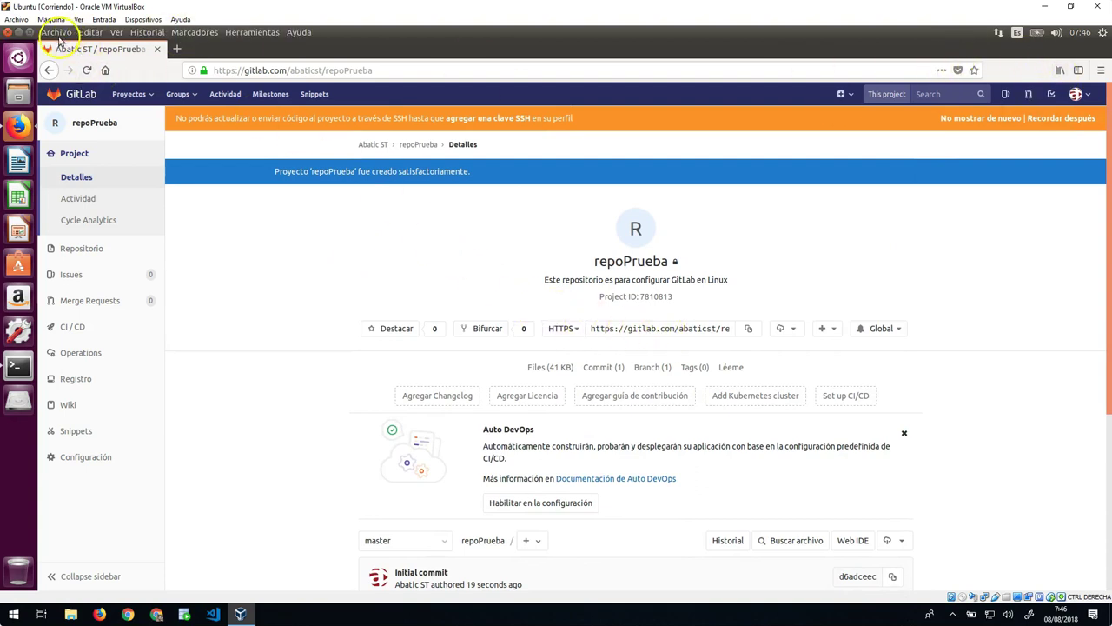
pyautogui.click(18, 33)
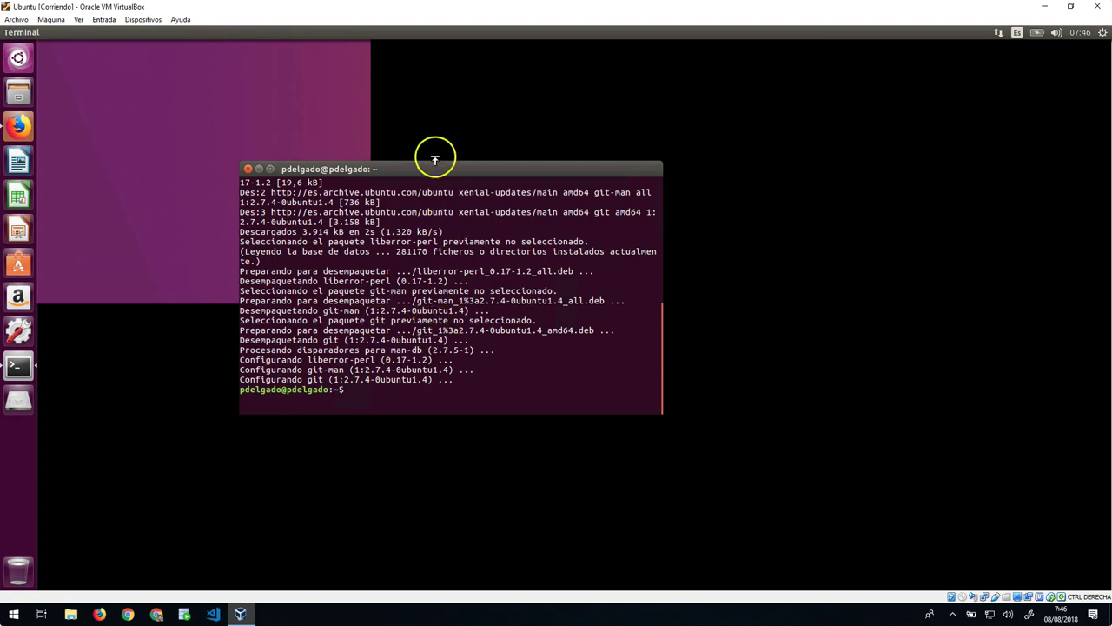
# Step: Clear the terminal and confirm git is installed with git --version
pyautogui.moveTo(475, 174); pyautogui.dragTo(596, 204)
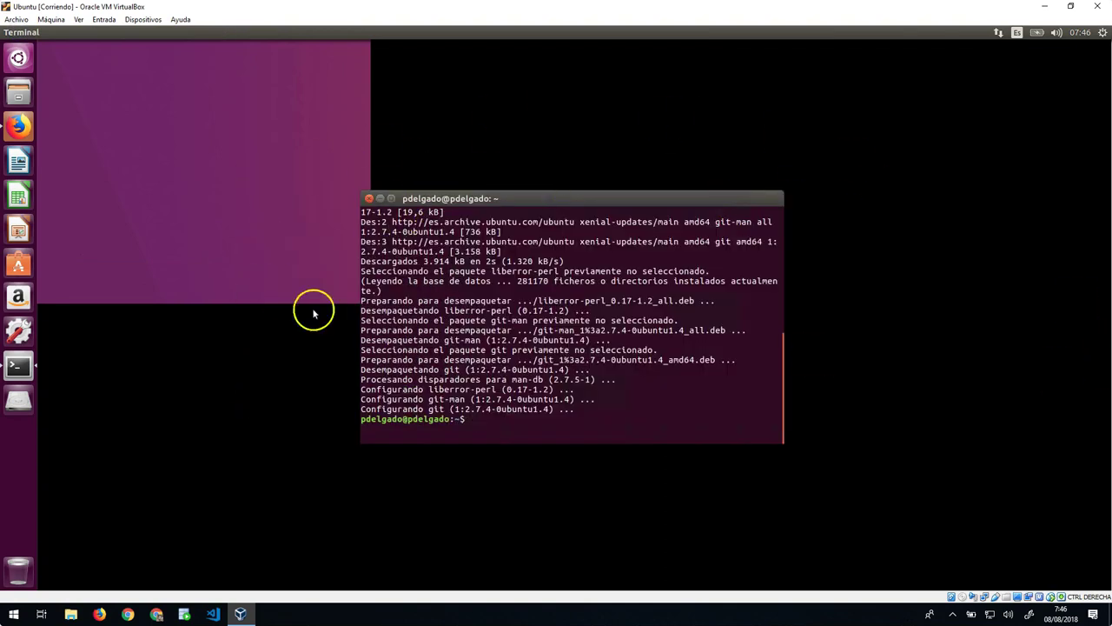
pyautogui.write('clear')
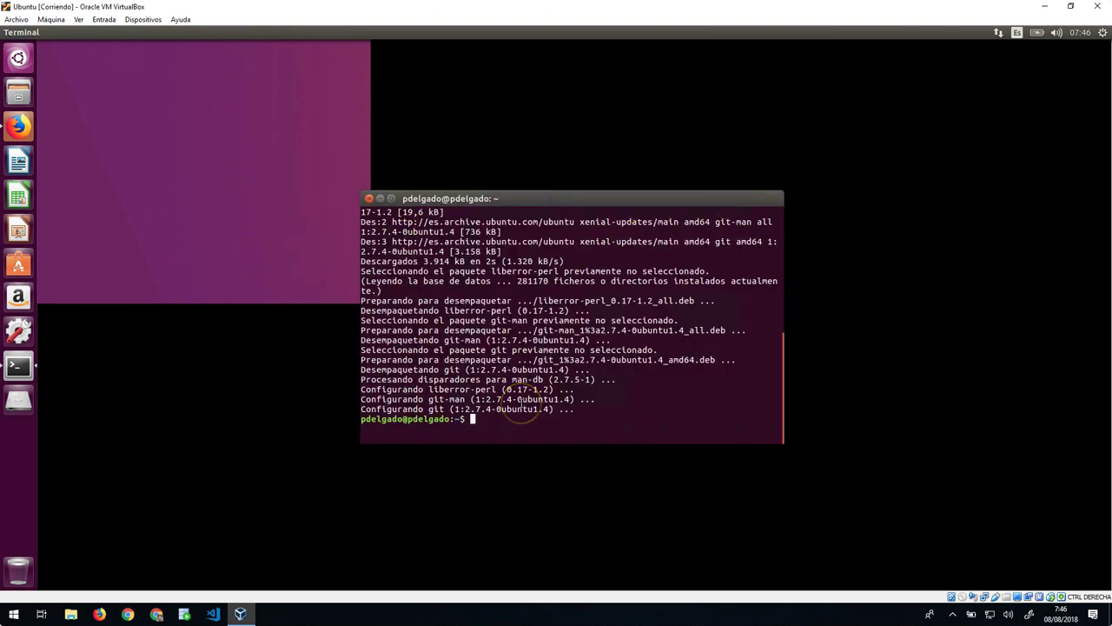
pyautogui.press('Return')
pyautogui.write('git --version')
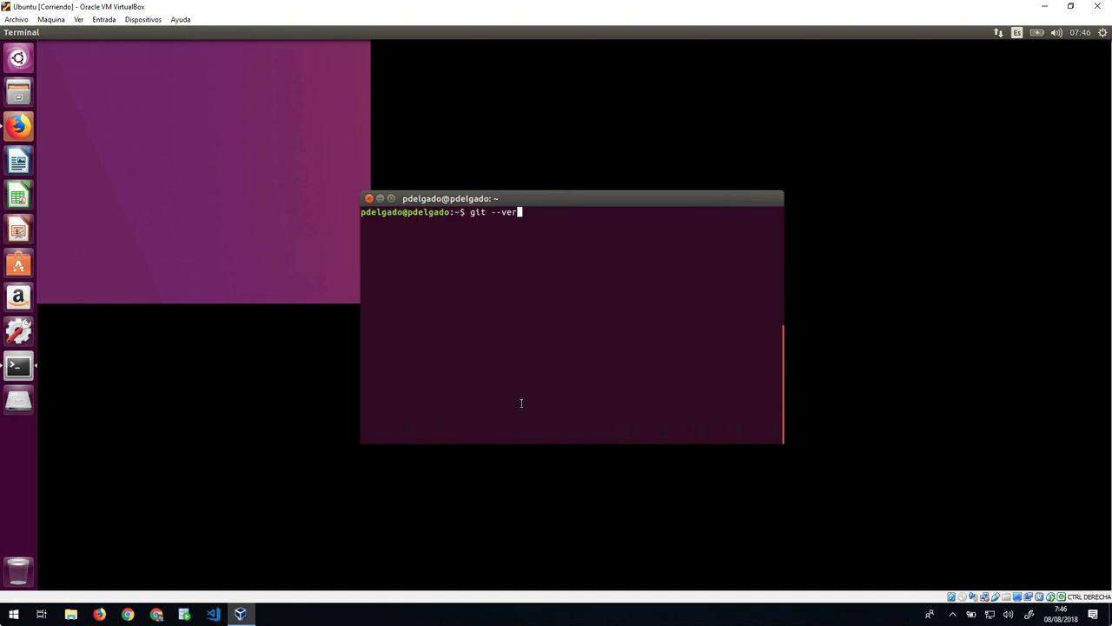
pyautogui.press('Return')
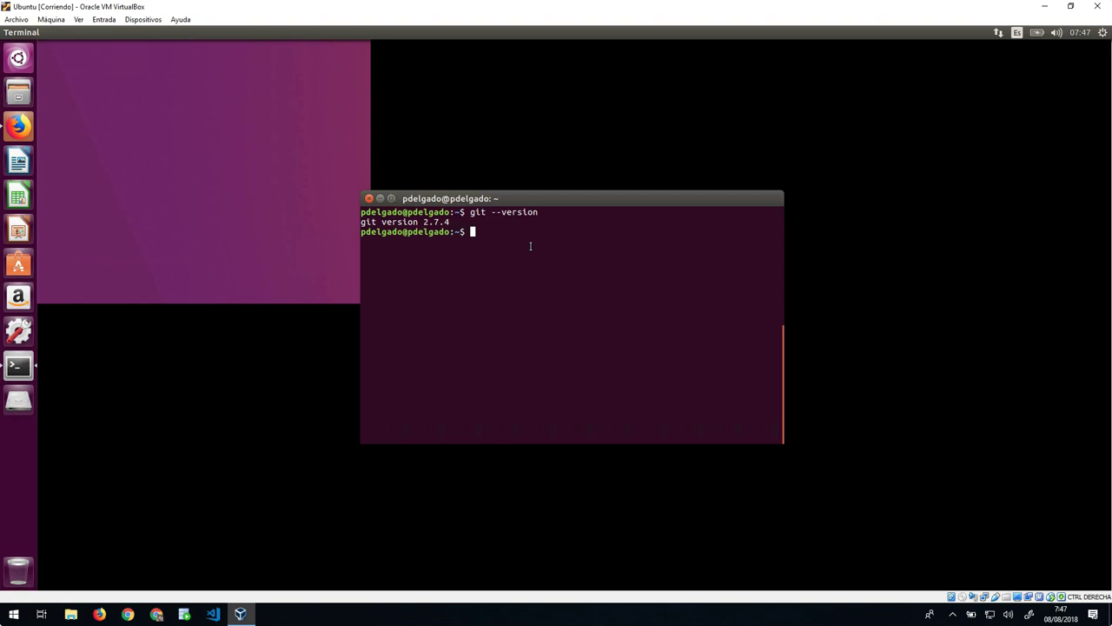
# Step: Set the global Git user.name and user.email to the user's name and e-mail address
pyautogui.write('git ')
pyautogui.write('--config')
pyautogui.press('BackSpace')
pyautogui.press('BackSpace')
pyautogui.press('BackSpace')
pyautogui.press('BackSpace')
pyautogui.press('BackSpace')
pyautogui.press('BackSpace')
pyautogui.press('BackSpace')
pyautogui.press('BackSpace')
pyautogui.write('config --global user.name "abaticst"')
pyautogui.press('BackSpace')
pyautogui.press('BackSpace')
pyautogui.press('BackSpace')
pyautogui.press('BackSpace')
pyautogui.press('BackSpace')
pyautogui.press('BackSpace')
pyautogui.press('BackSpace')
pyautogui.press('BackSpace')
pyautogui.press('BackSpace')
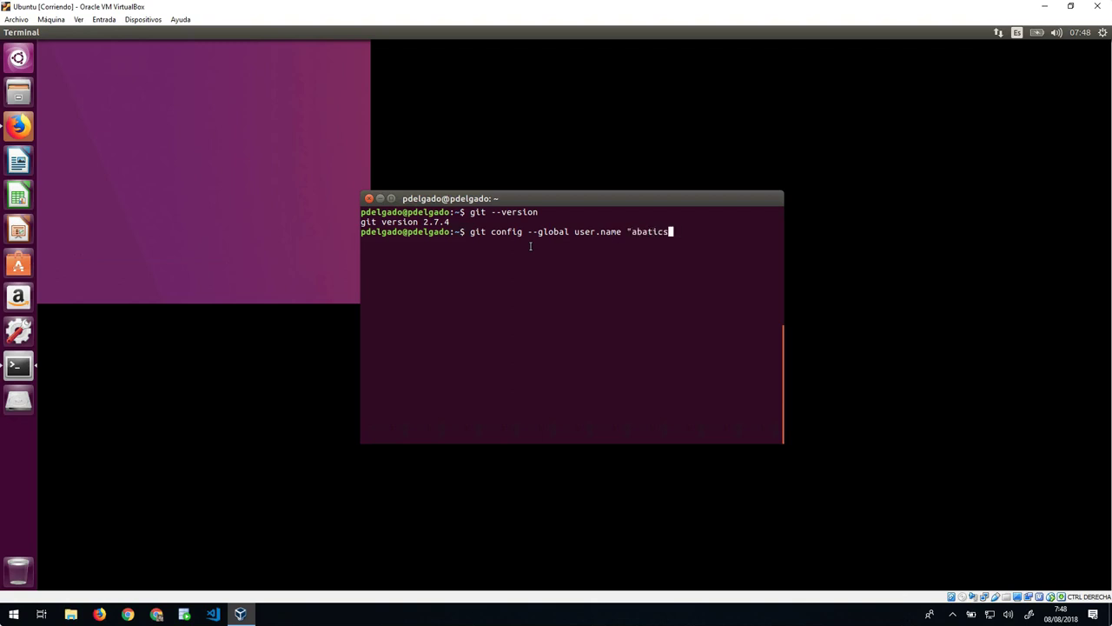
pyautogui.write('PabloD"')
pyautogui.press('Return')
pyautogui.write('git config --global ')
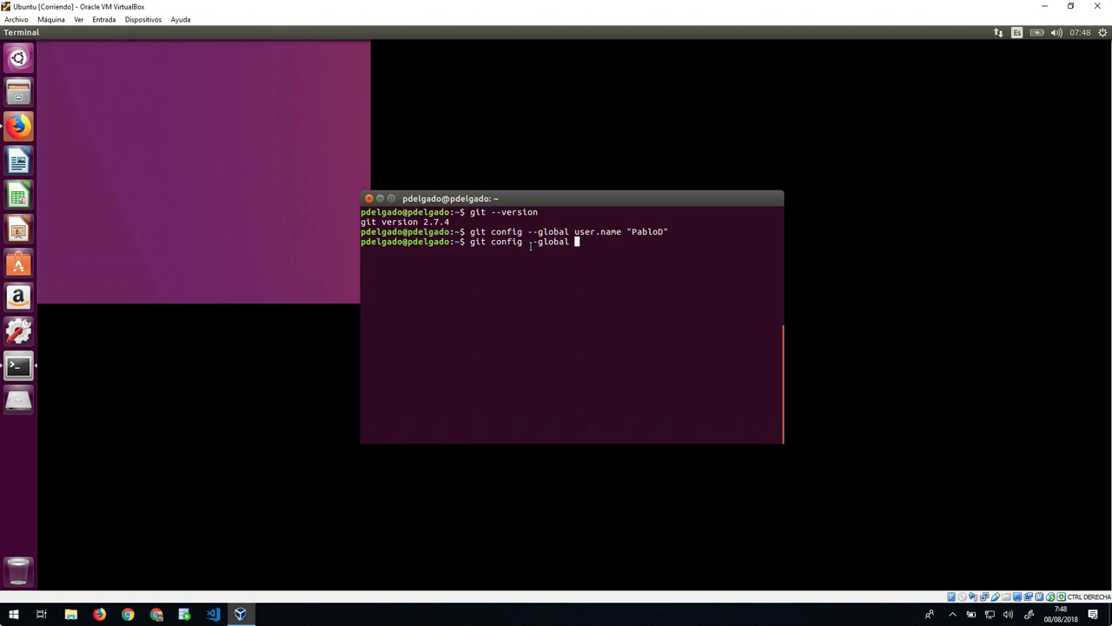
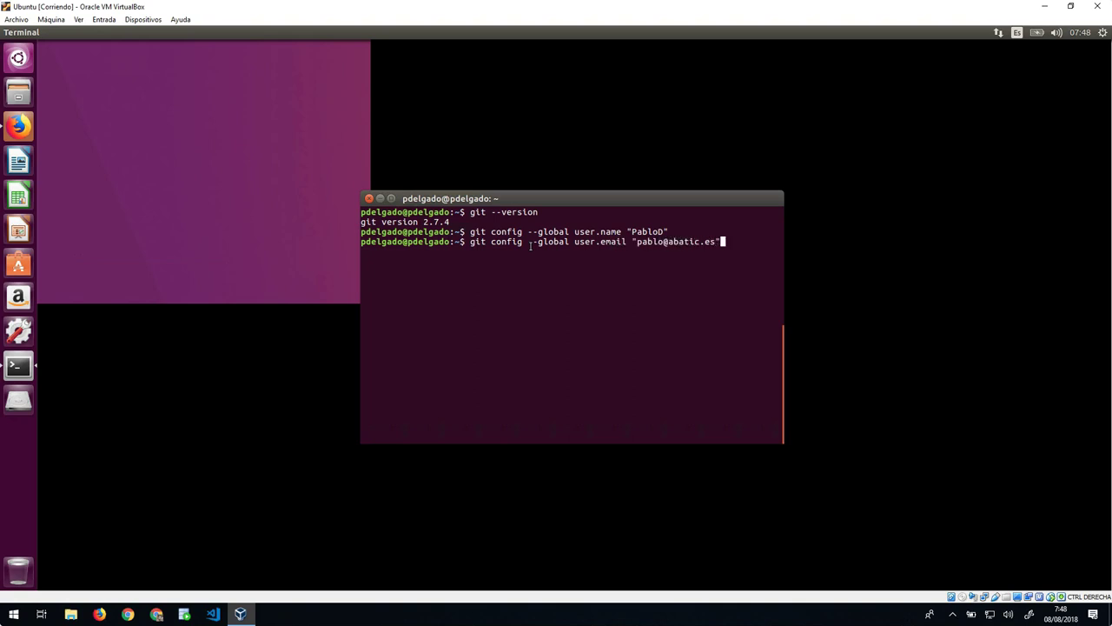
pyautogui.press('Return')
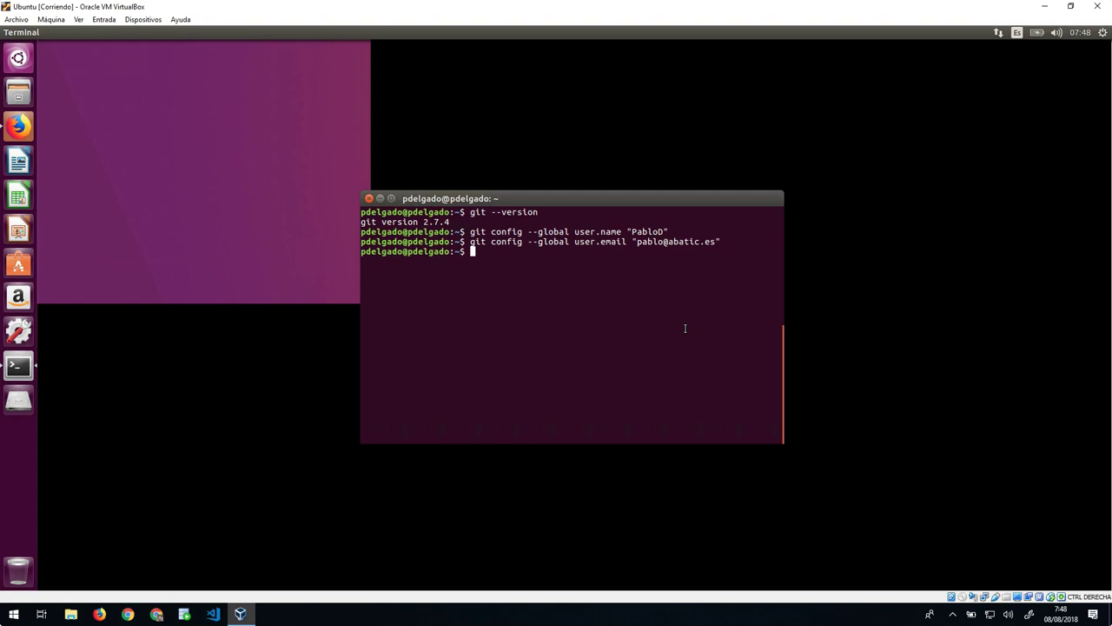
# Step: Create a gitlab folder in the home directory, move into it and clear the screen
pyautogui.write('pwd')
pyautogui.press('Return')
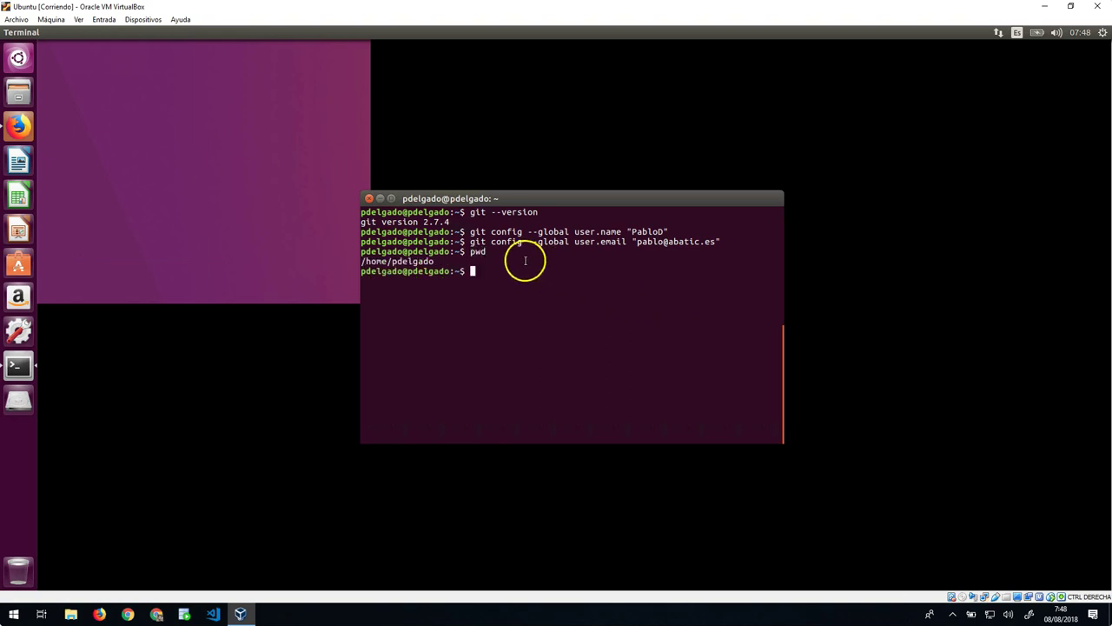
pyautogui.write('mkdir gitlab')
pyautogui.press('Return')
pyautogui.write('cd ')
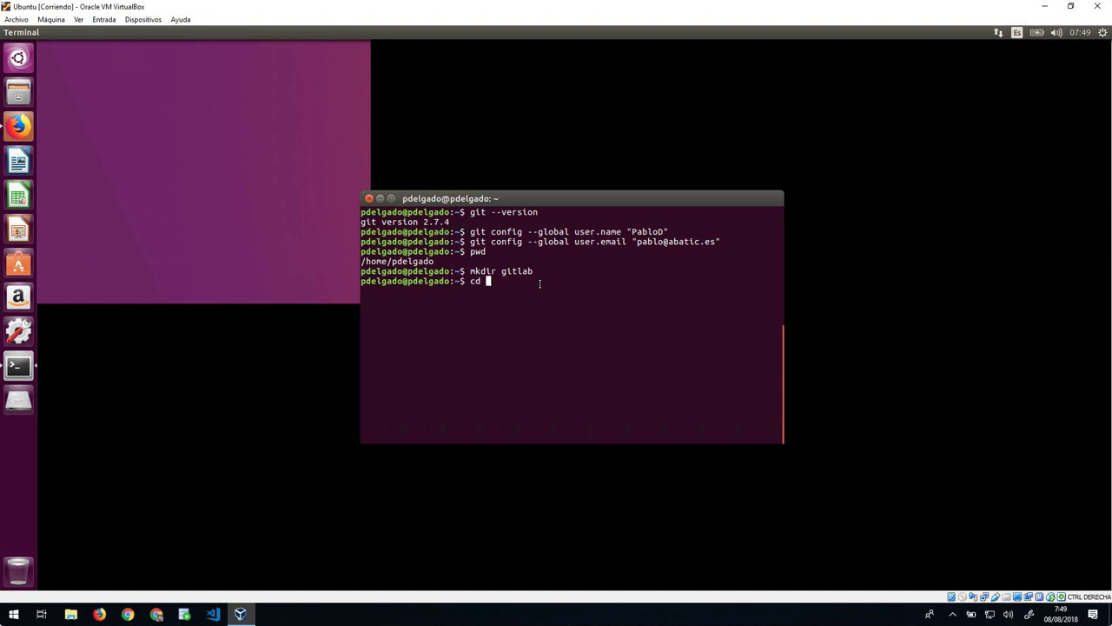
pyautogui.write('gi')
pyautogui.press('Tab')
pyautogui.press('Return')
pyautogui.write('clear')
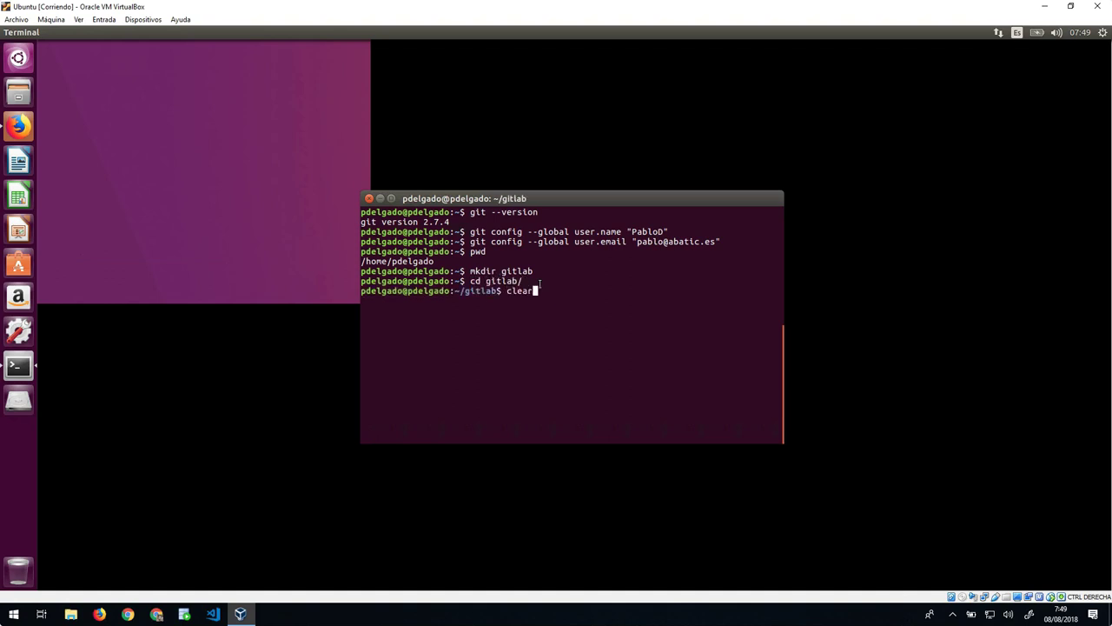
pyautogui.press('Return')
# Step: Run git clone with the repoPrueba HTTPS clone URL copied from GitLab
pyautogui.click(574, 275)
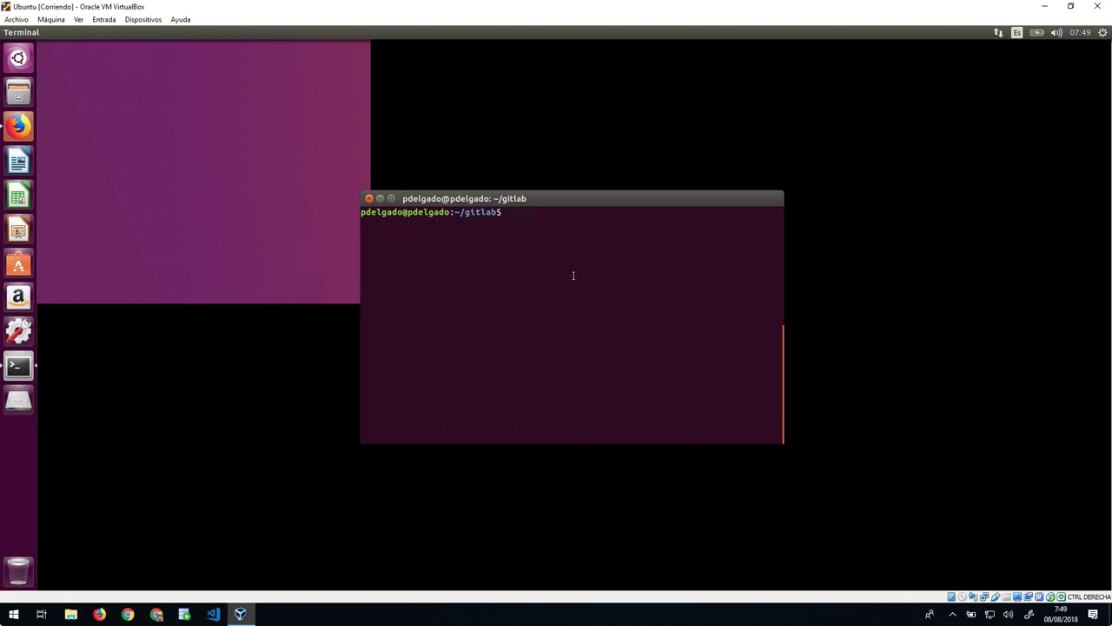
pyautogui.write('git clone')
pyautogui.click(573, 275)
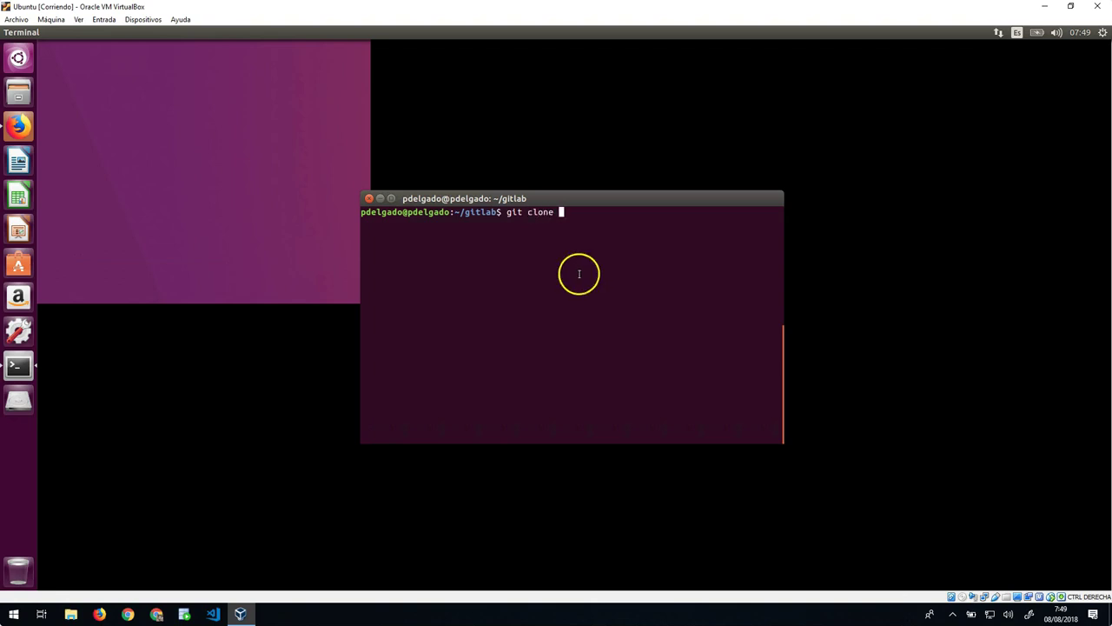
pyautogui.click(18, 126)
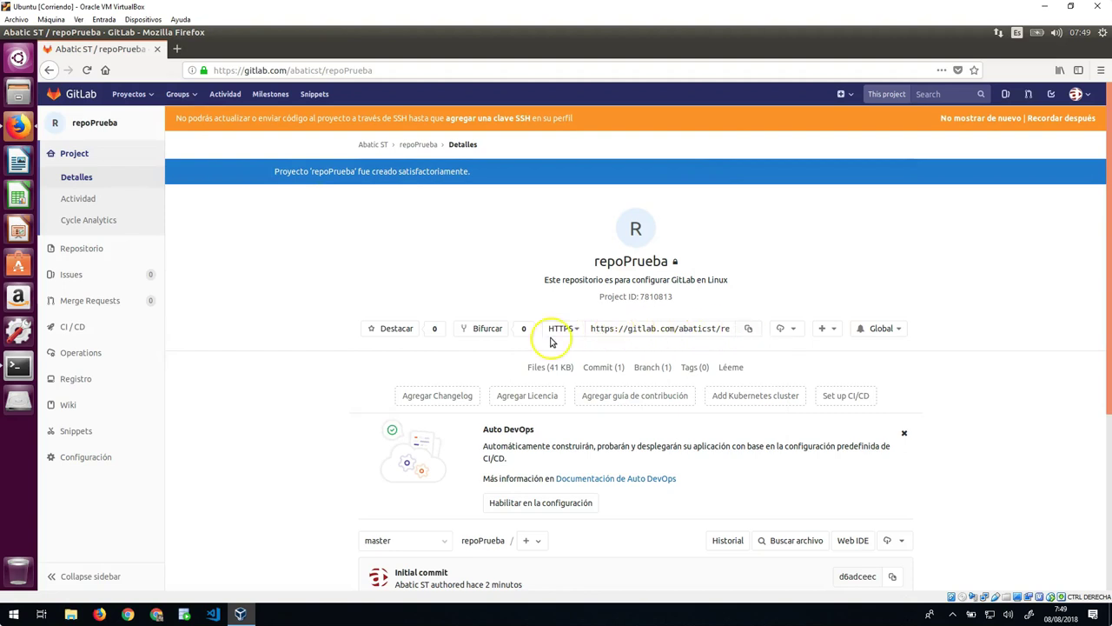
pyautogui.click(749, 330)
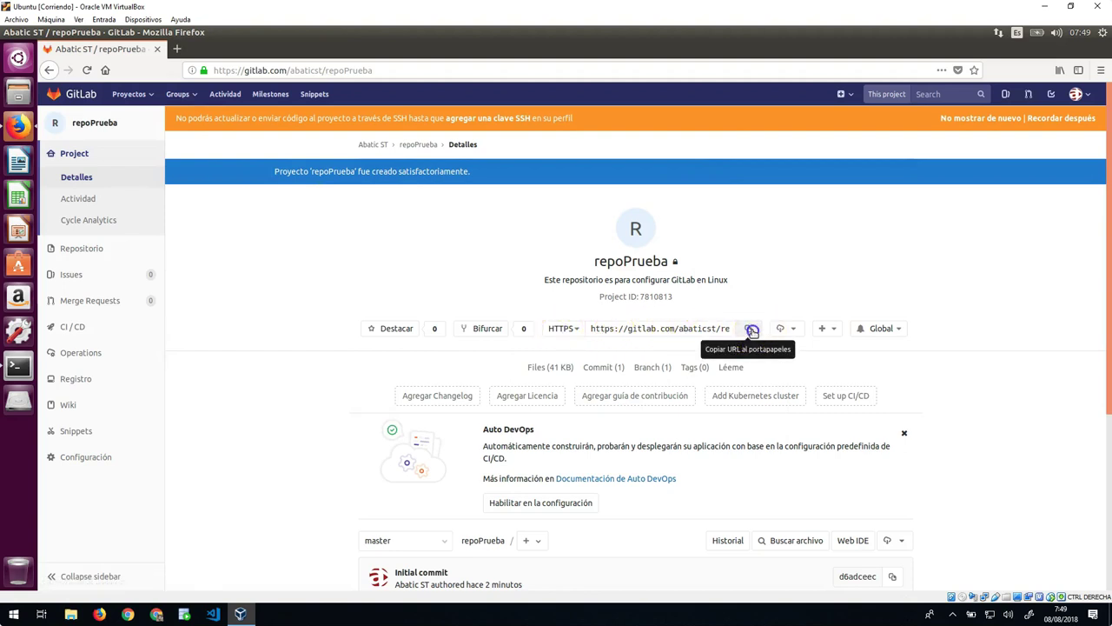
pyautogui.click(24, 32)
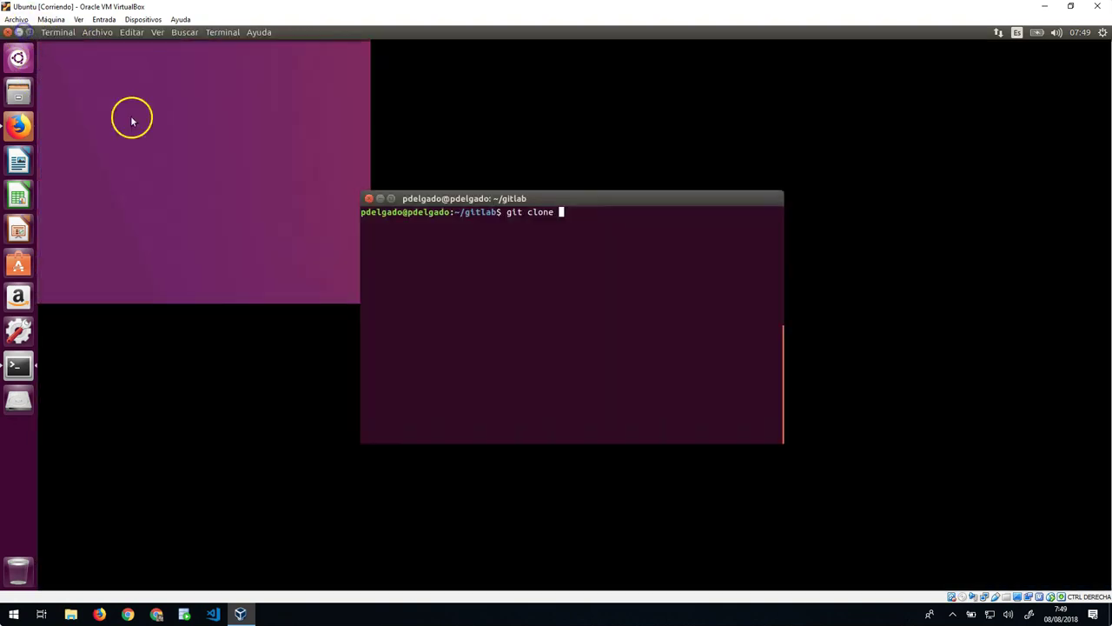
pyautogui.click(613, 281)
pyautogui.click(590, 218)
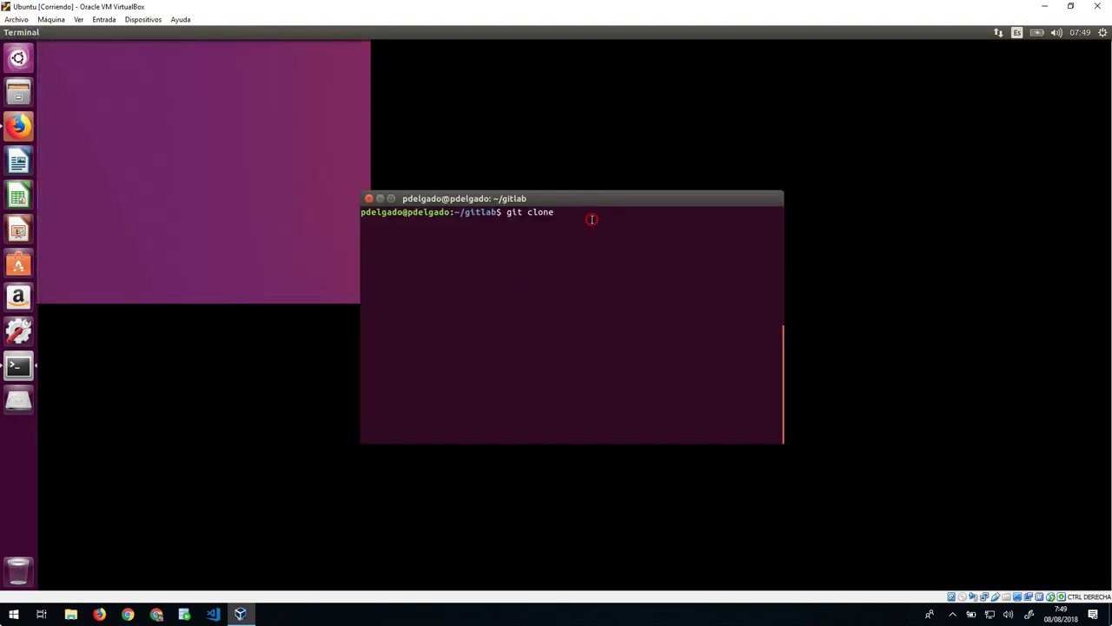
pyautogui.rightClick(590, 220)
pyautogui.click(618, 251)
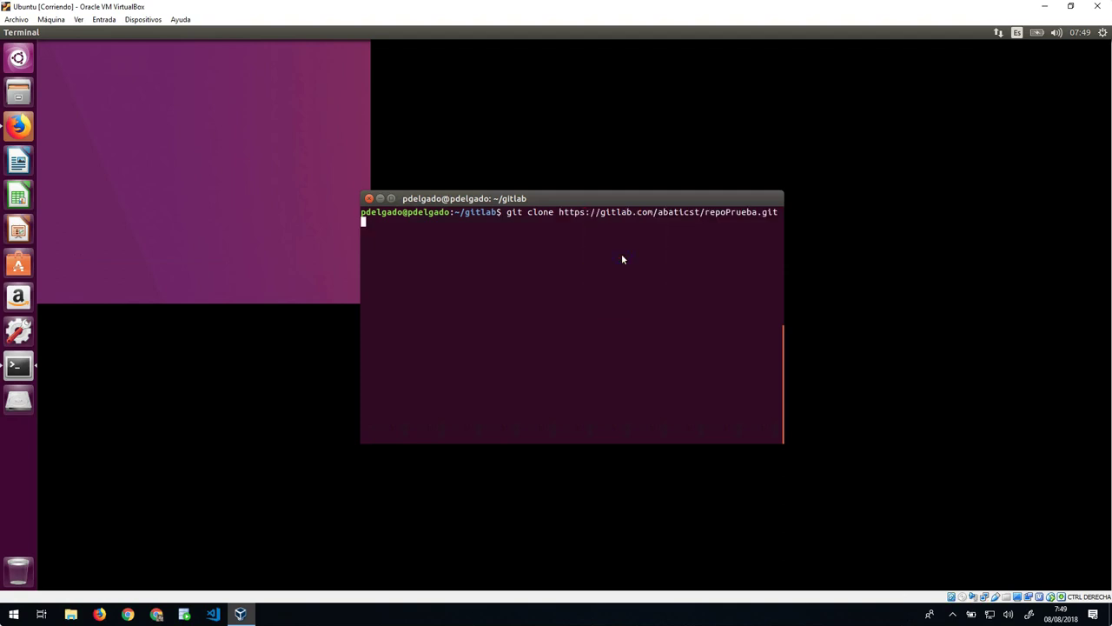
pyautogui.press('Return')
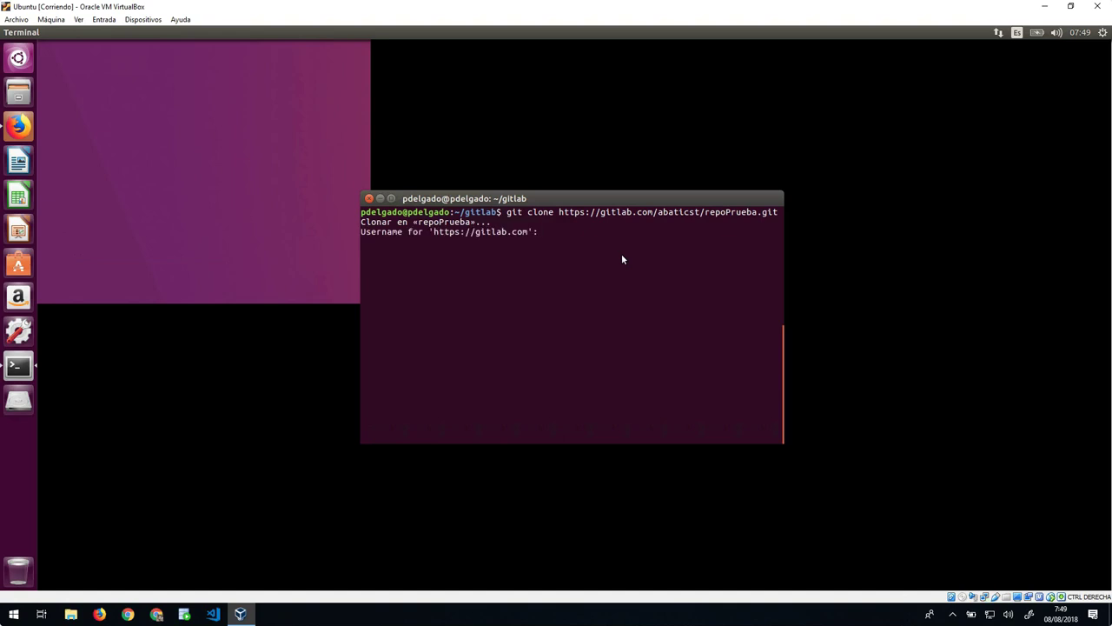
# Step: Enter the GitLab username and password to finish cloning, then list the gitlab folder
pyautogui.write('abaticst')
pyautogui.press('Return')
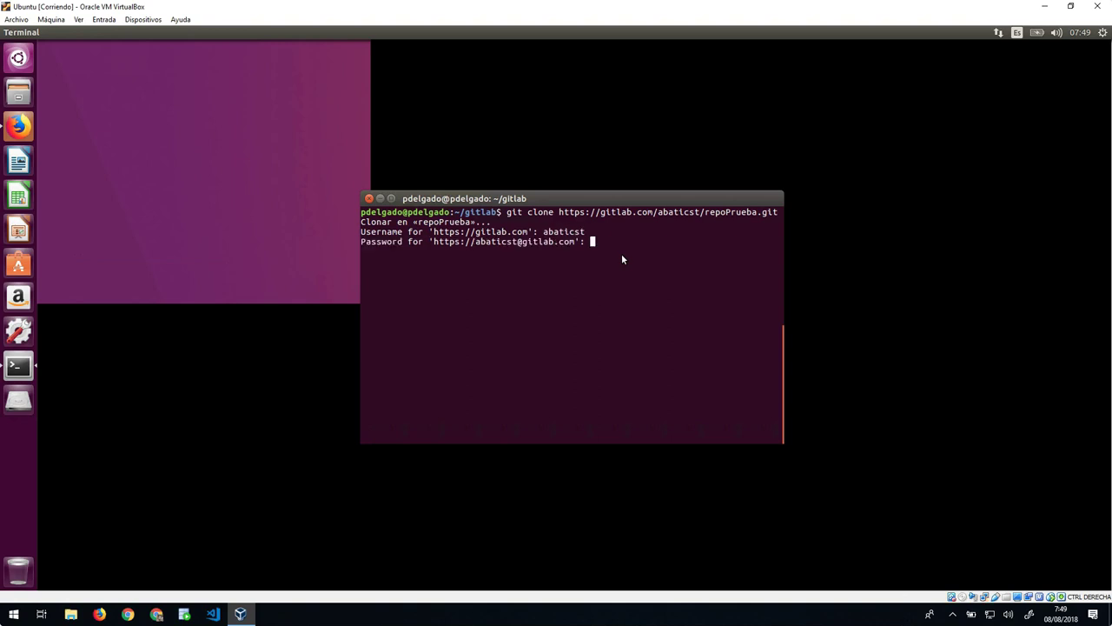
pyautogui.press('Return')
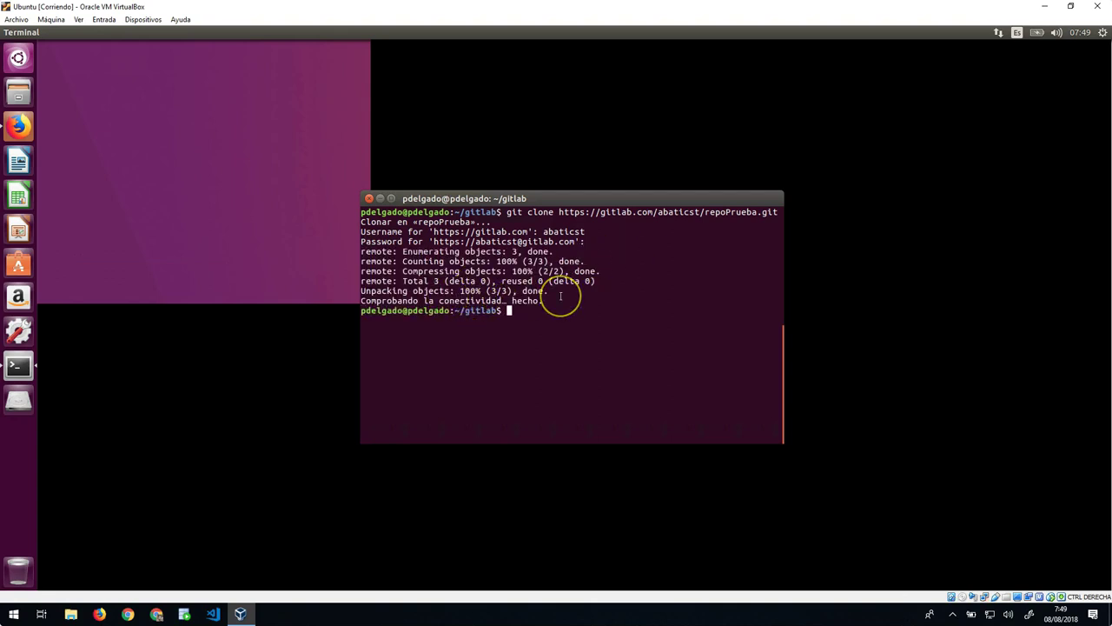
pyautogui.write('clear')
pyautogui.press('Return')
pyautogui.write('ls')
pyautogui.press('Return')
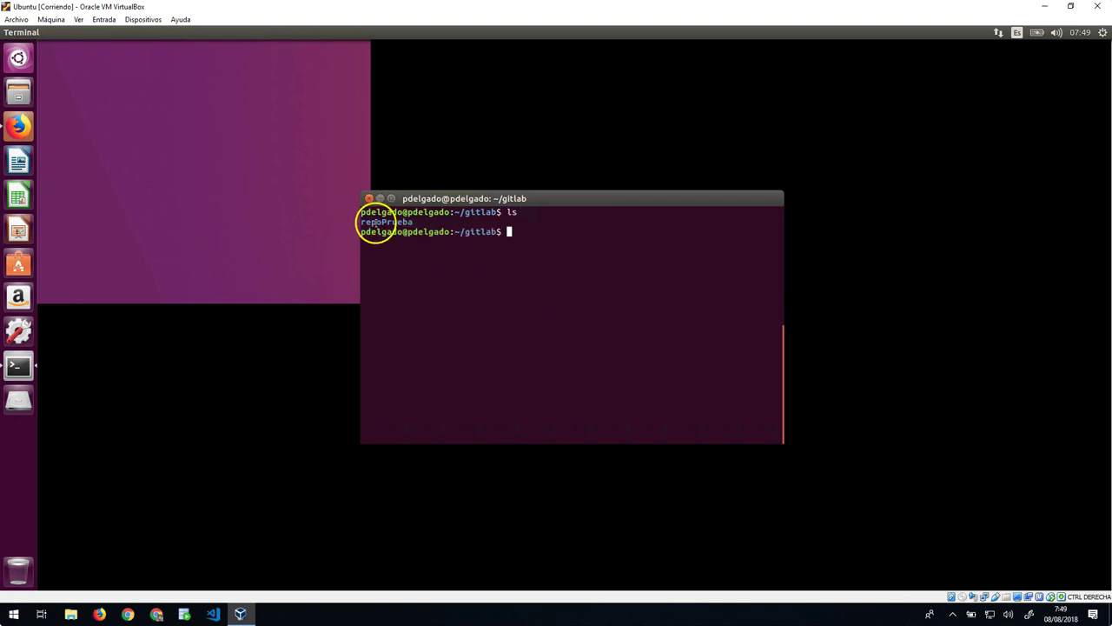
# Step: Move into the repoPrueba folder and list its files in detail
pyautogui.write('cd ree')
pyautogui.press('BackSpace')
pyautogui.press('Tab')
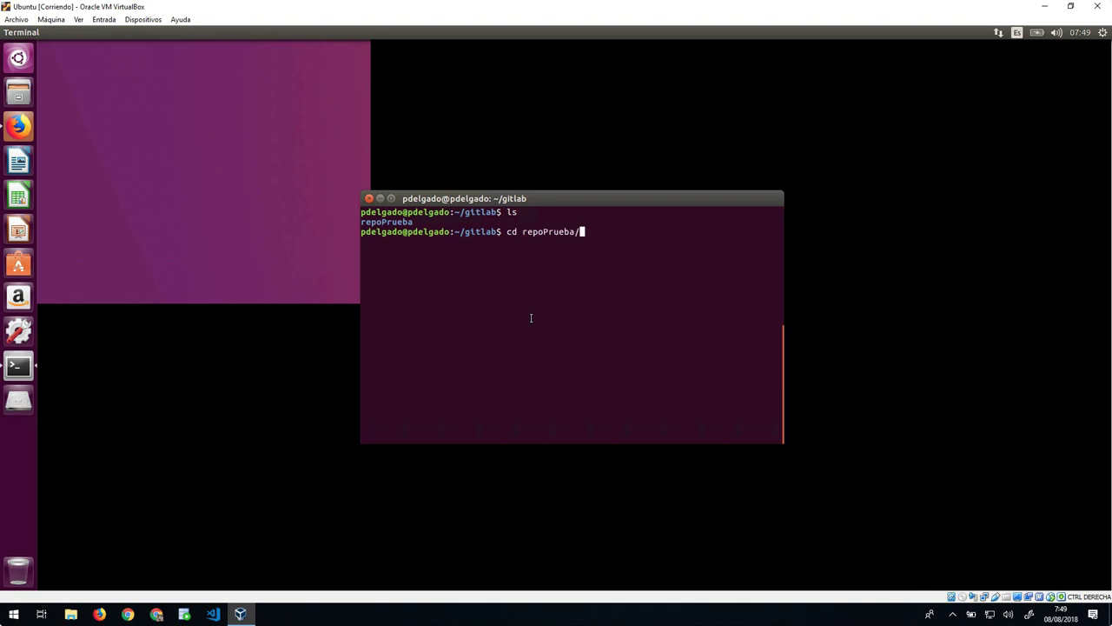
pyautogui.press('Return')
pyautogui.write('ls -l')
pyautogui.press('Return')
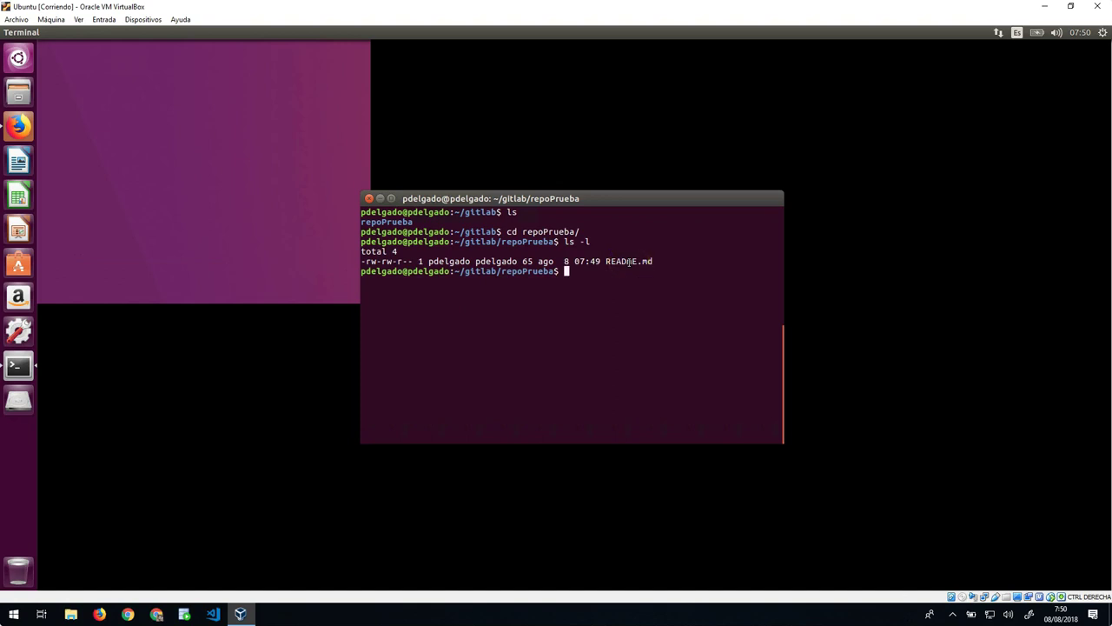
# Step: Create an empty prueba.html with touch and list the files to confirm it
pyautogui.write('touch')
pyautogui.press('Return')
pyautogui.write('ls')
pyautogui.press('Return')
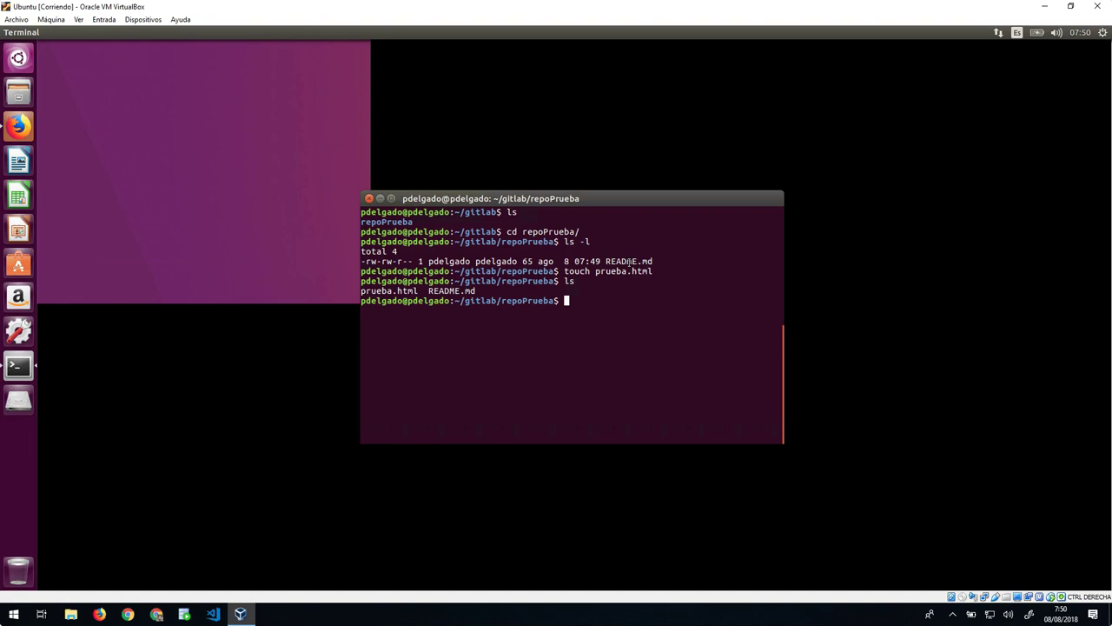
pyautogui.click(16, 128)
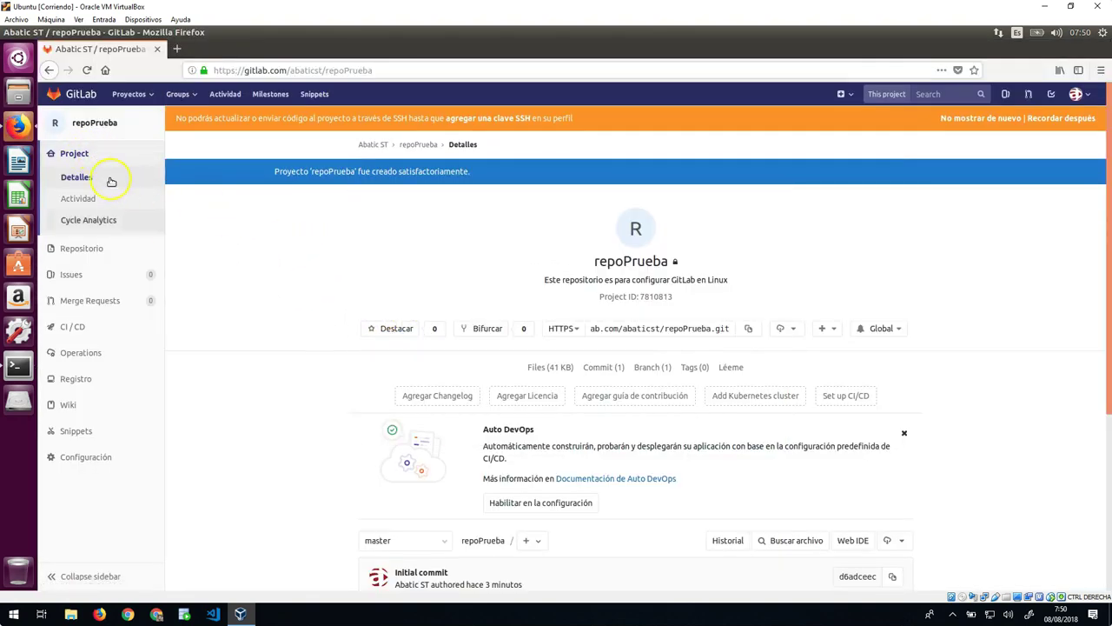
# Step: View repoPrueba's Files page in GitLab, which lists only README.md, then refocus the terminal
pyautogui.moveTo(95, 251)
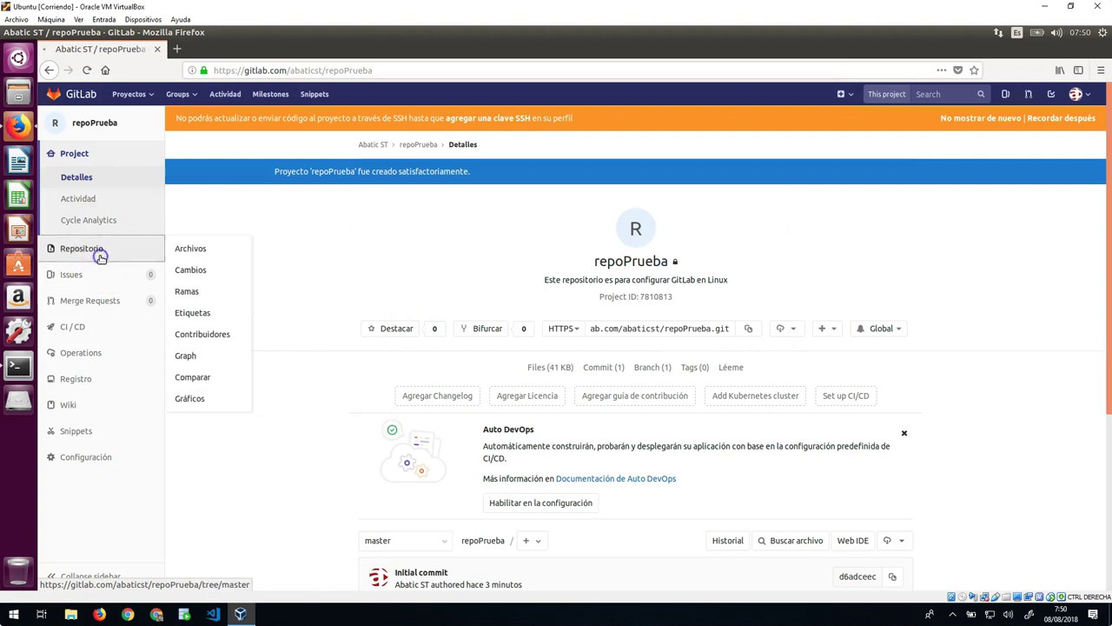
pyautogui.click(188, 255)
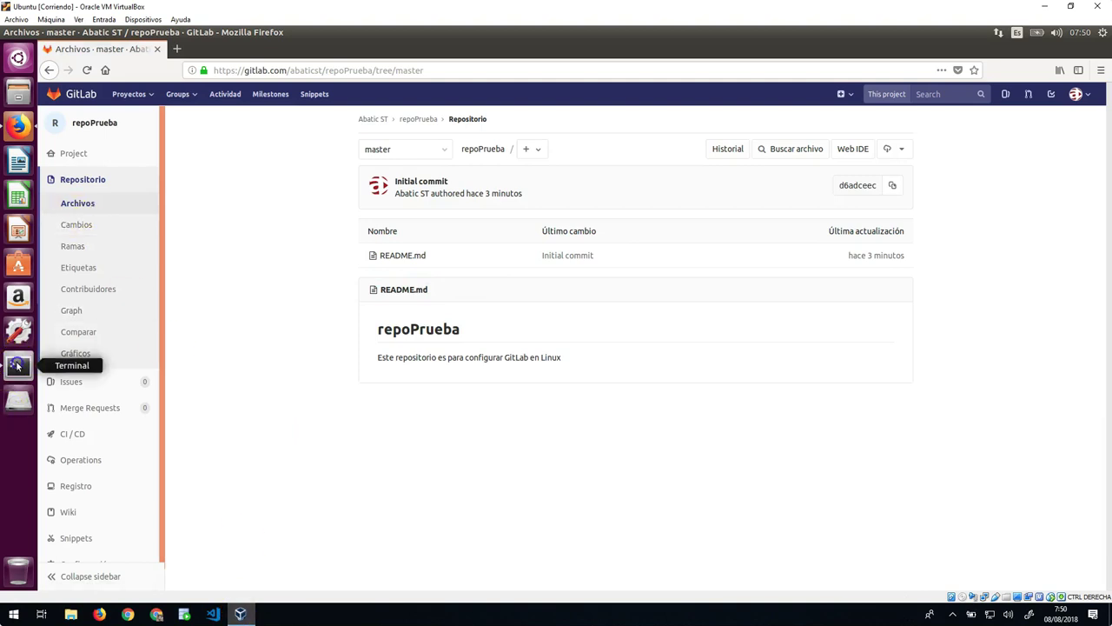
pyautogui.click(17, 366)
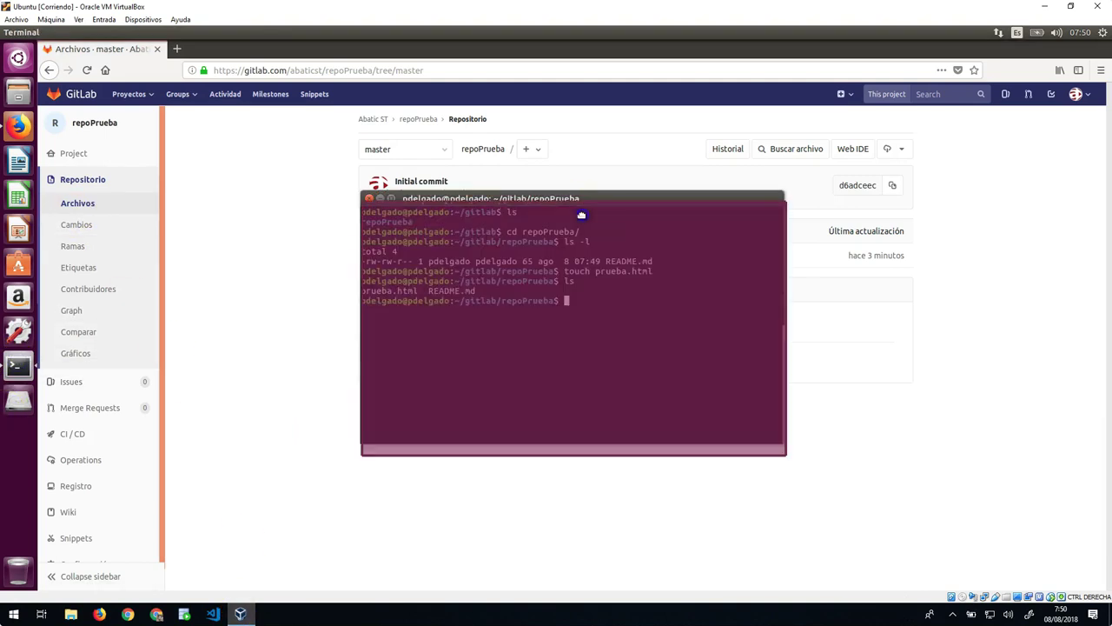
pyautogui.click(620, 325)
# Step: Clear the screen, stage prueba.html and commit it with message 'Este es el primer fichero de mi Repo en GitLab'
pyautogui.write('clear')
pyautogui.press('Return')
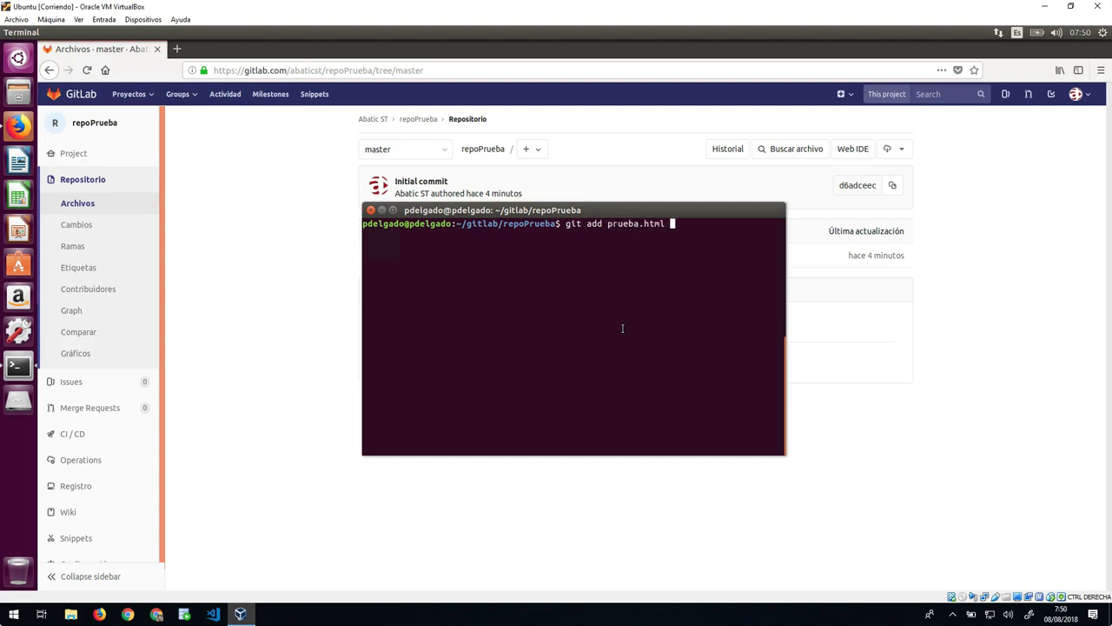
pyautogui.press('Return')
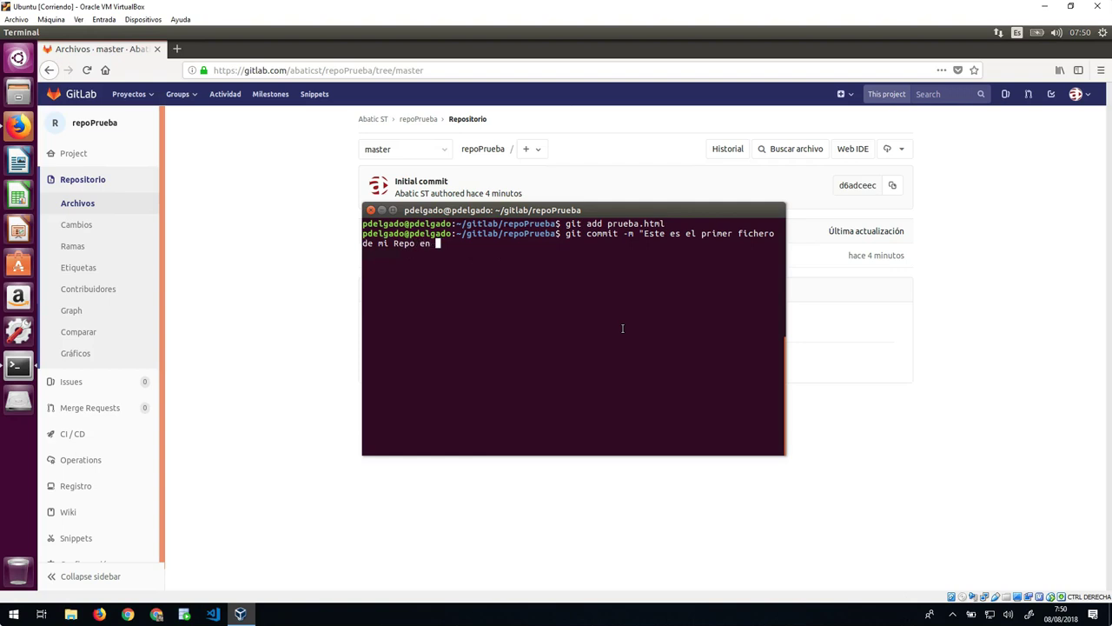
pyautogui.press('Return')
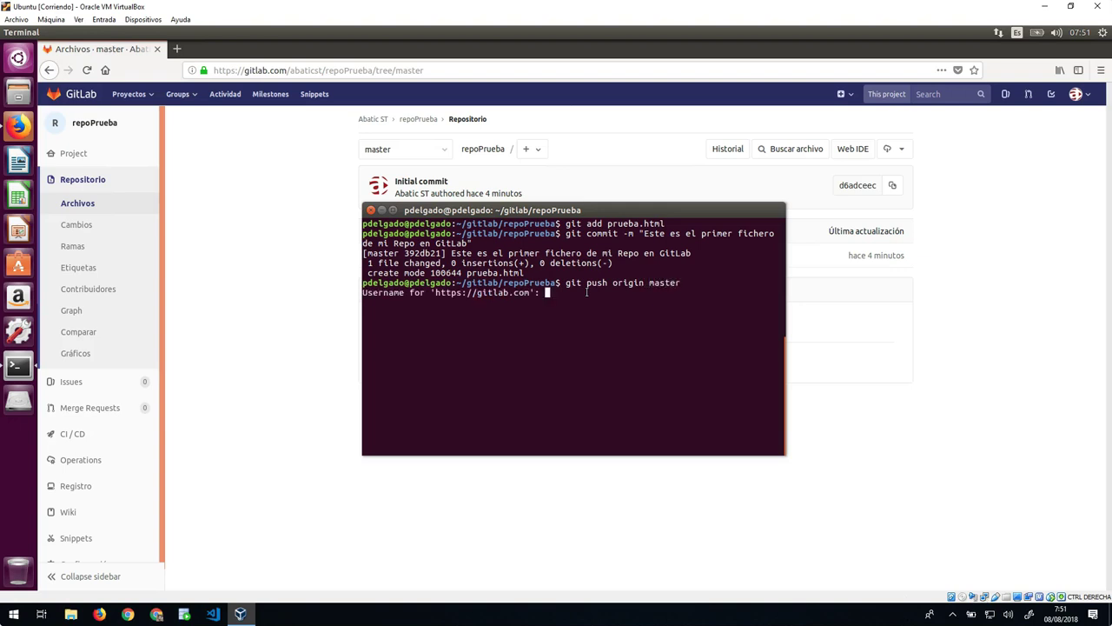
# Step: Push the commit to origin master, entering the GitLab username
pyautogui.write('tics')
pyautogui.press('Return')
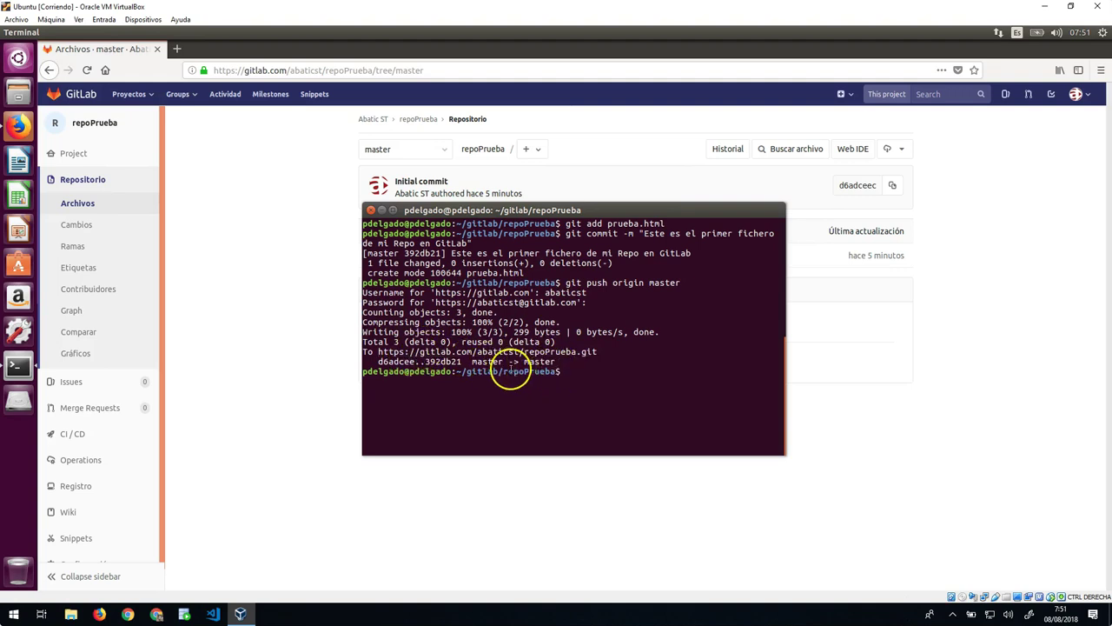
pyautogui.click(320, 284)
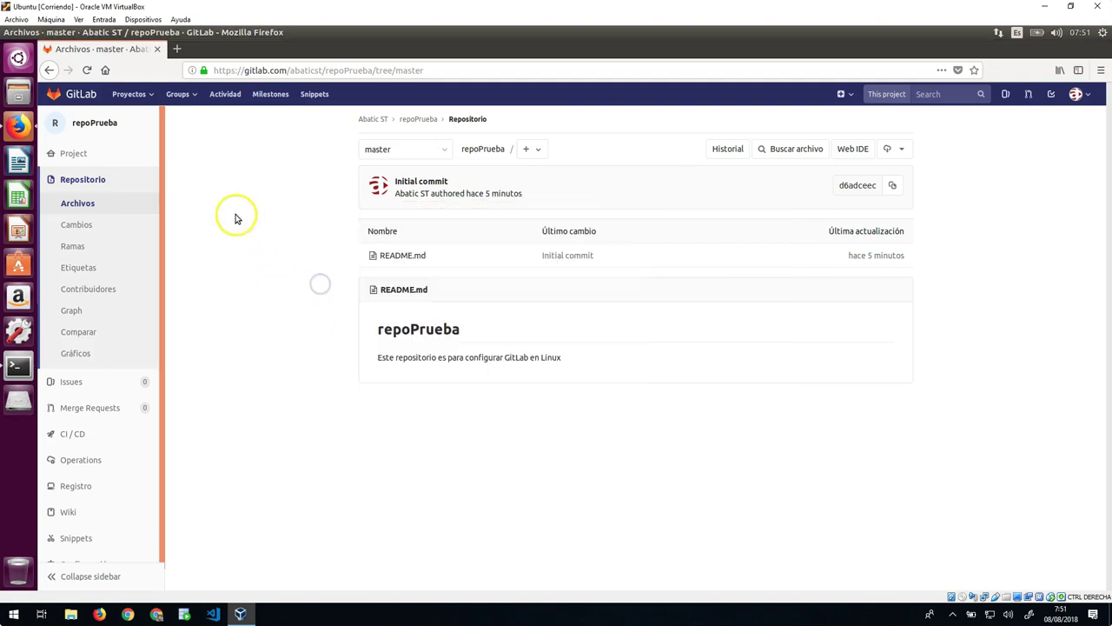
# Step: Reload repoPrueba's file listing and open its master commit list from the project section
pyautogui.click(87, 71)
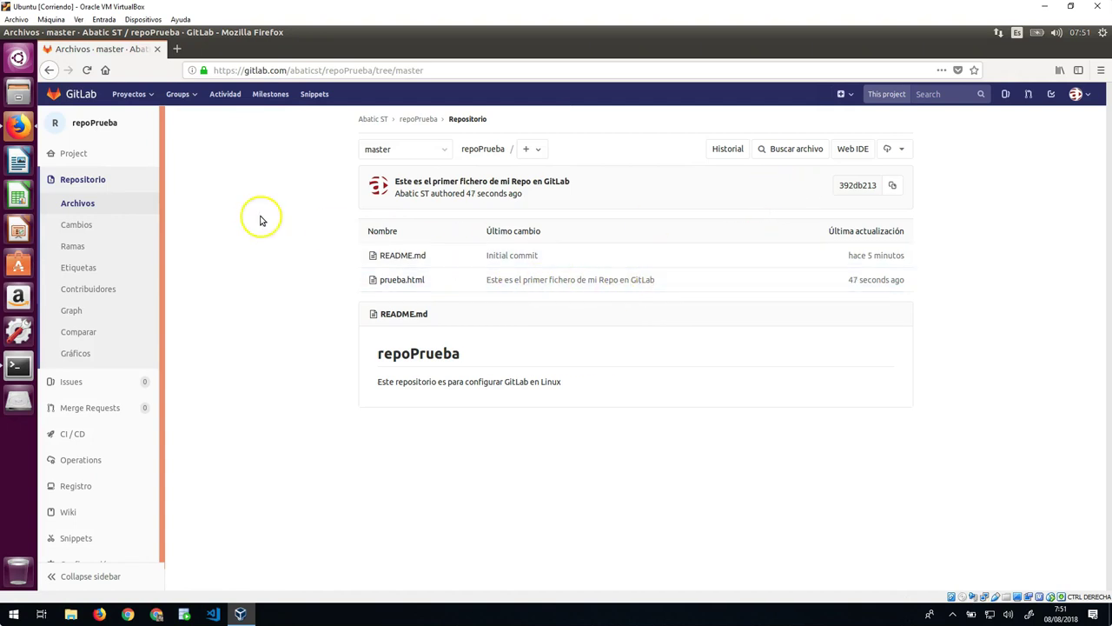
pyautogui.click(87, 154)
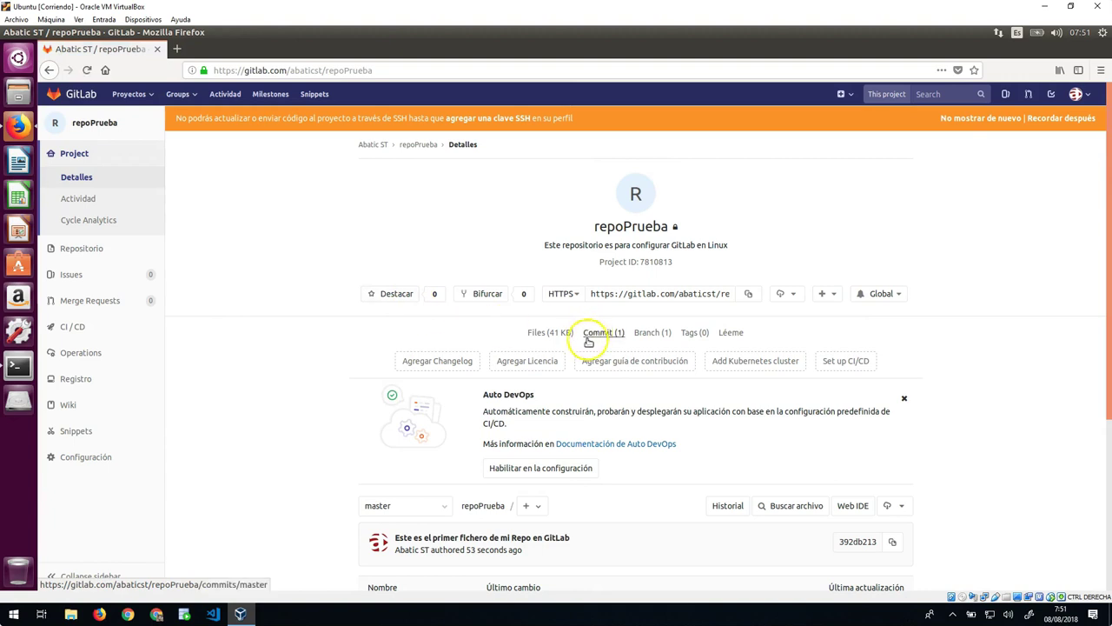
pyautogui.click(605, 335)
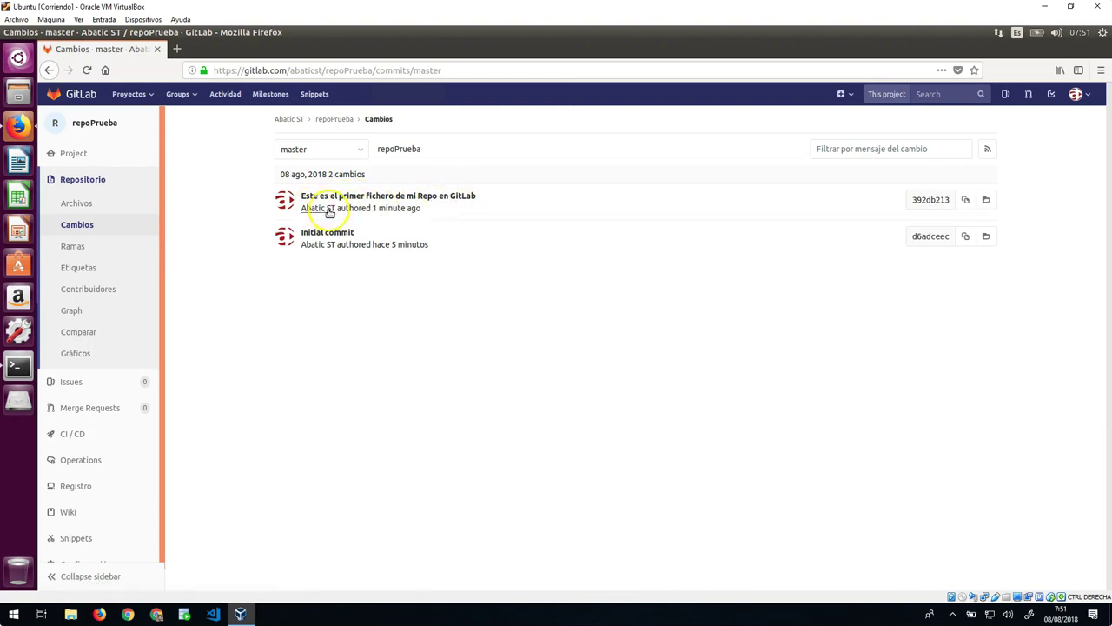
# Step: Inspect the commit author's profile and the first commit's details, returning to the commit list
pyautogui.click(319, 210)
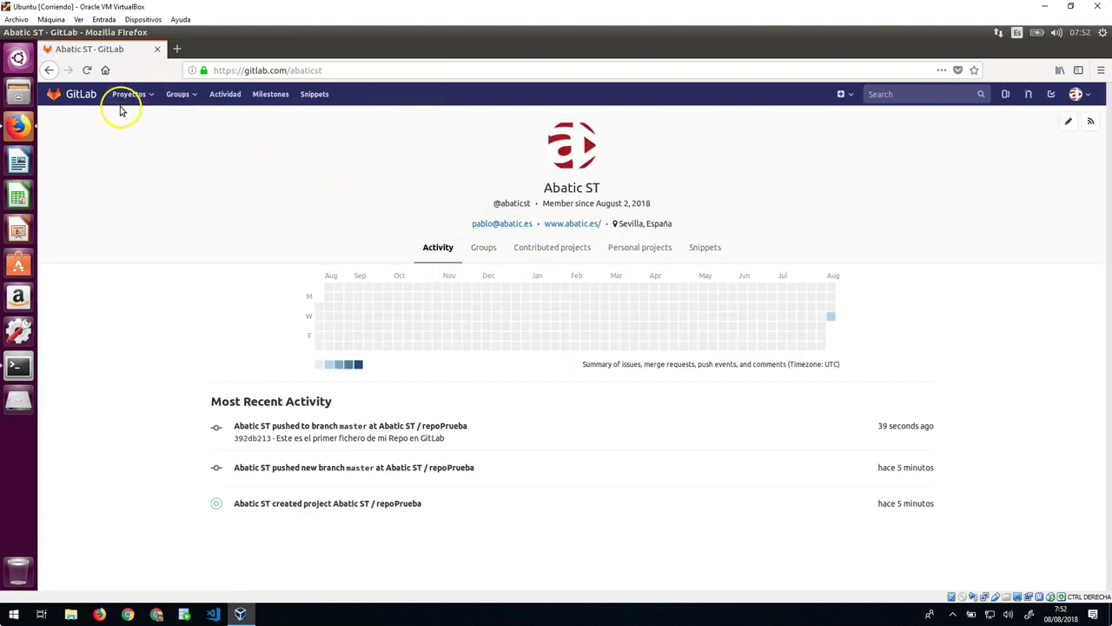
pyautogui.click(53, 72)
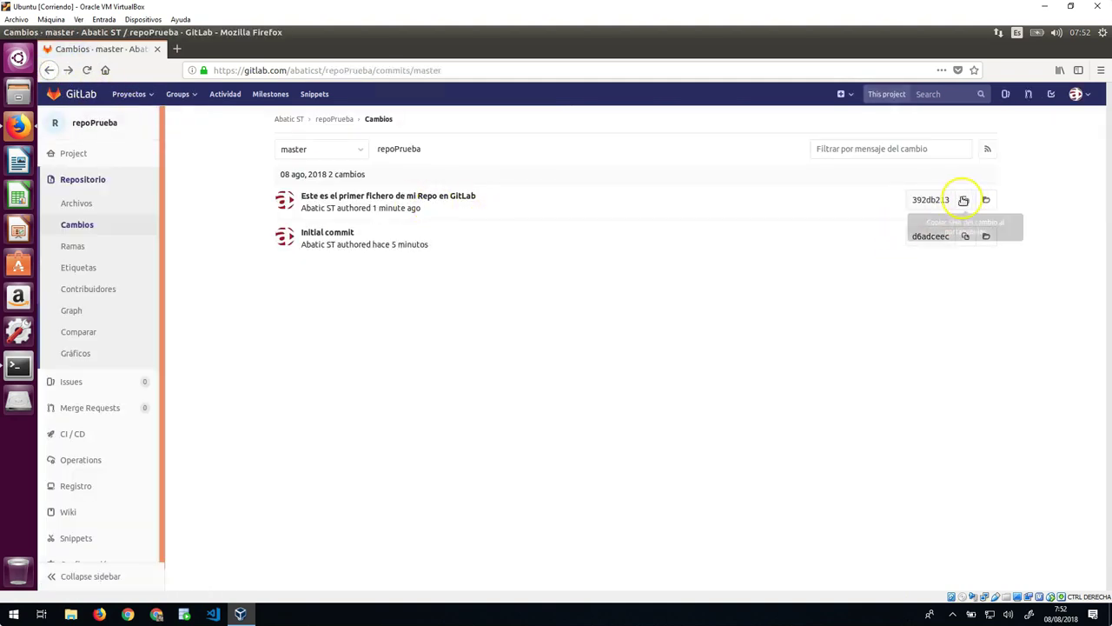
pyautogui.click(426, 197)
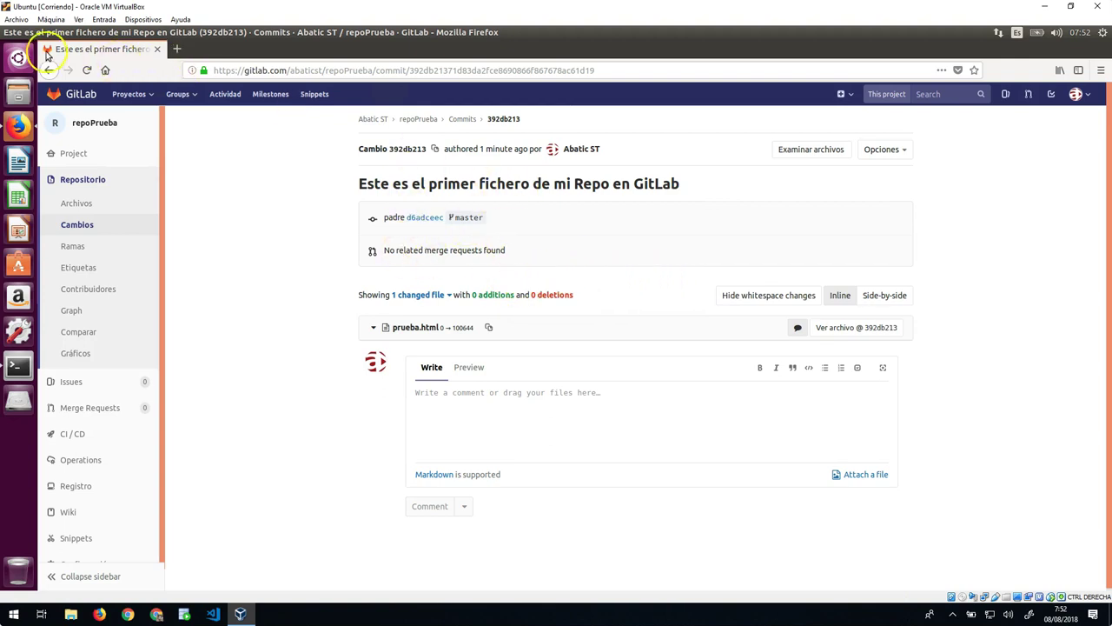
pyautogui.click(49, 70)
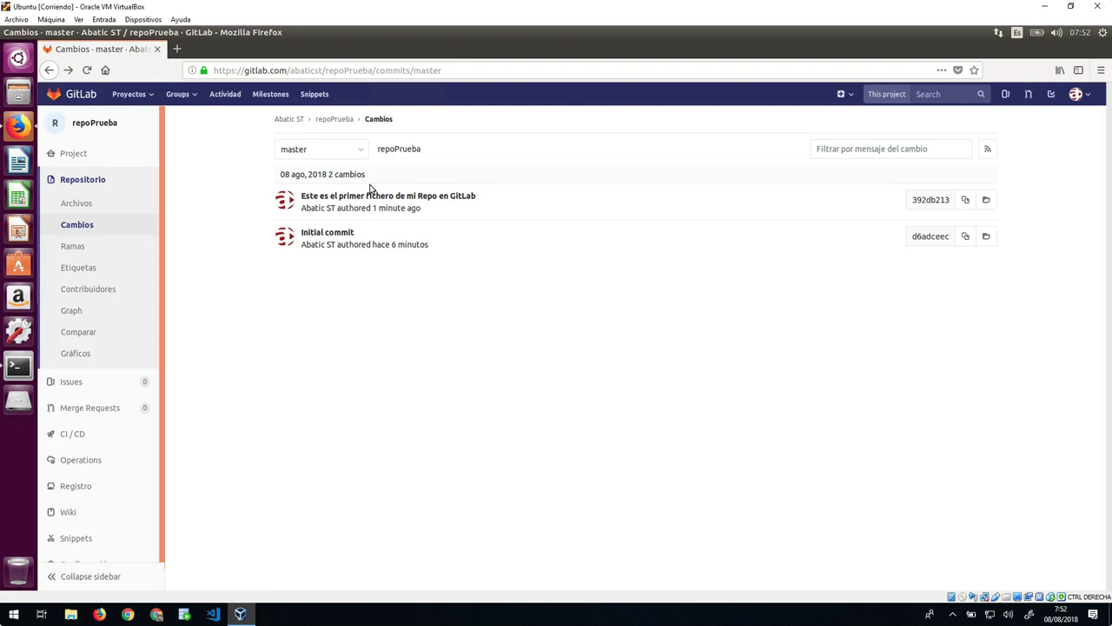
# Step: Open repoPrueba's file list and load it in the Web IDE
pyautogui.click(362, 187)
pyautogui.click(76, 204)
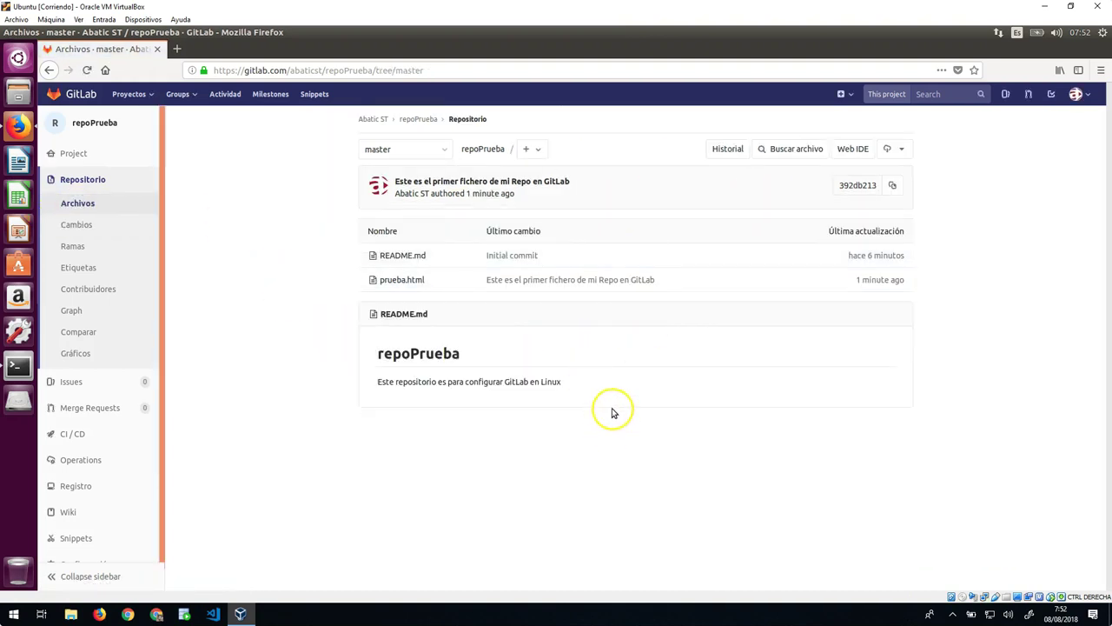
pyautogui.click(848, 153)
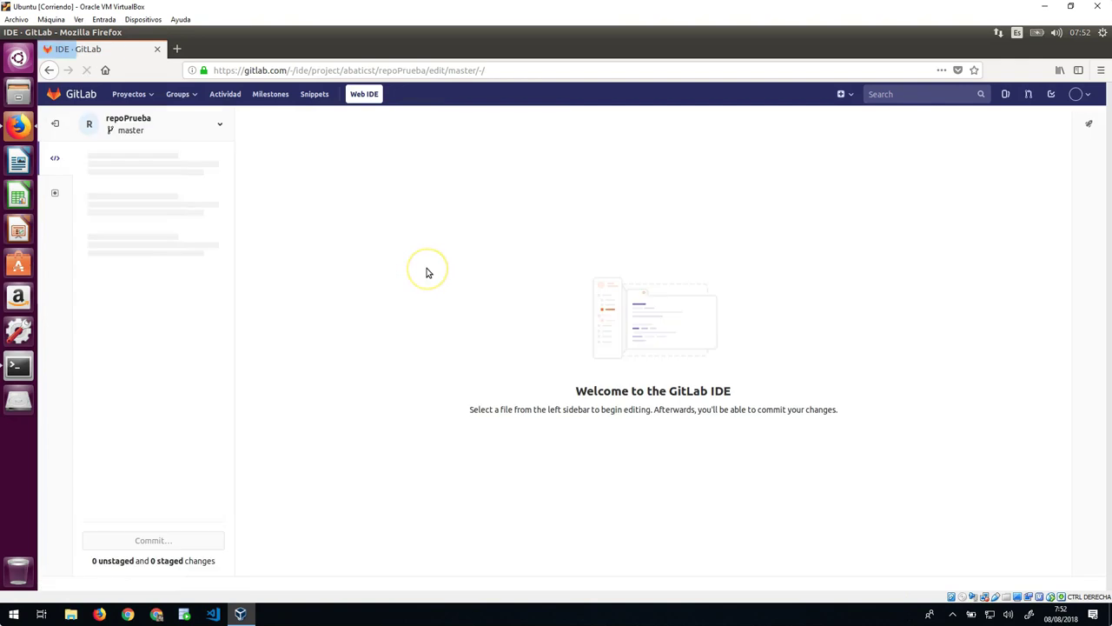
# Step: Open prueba.html and README.md, then create file arch2 containing 'asdasdasasadasdqqadadasdasd'
pyautogui.click(135, 201)
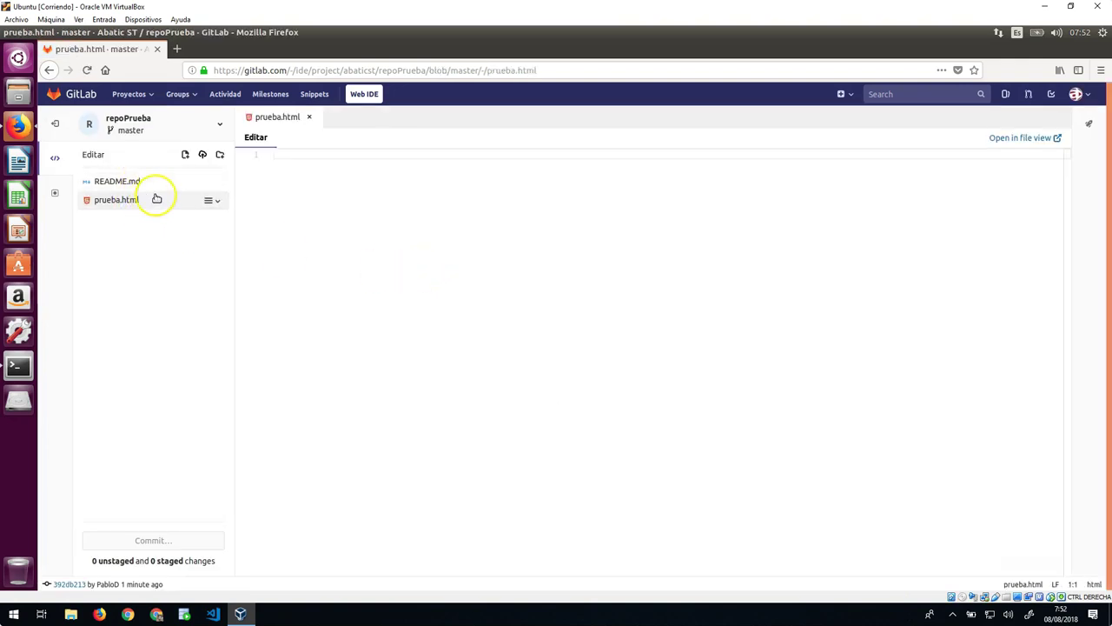
pyautogui.click(165, 185)
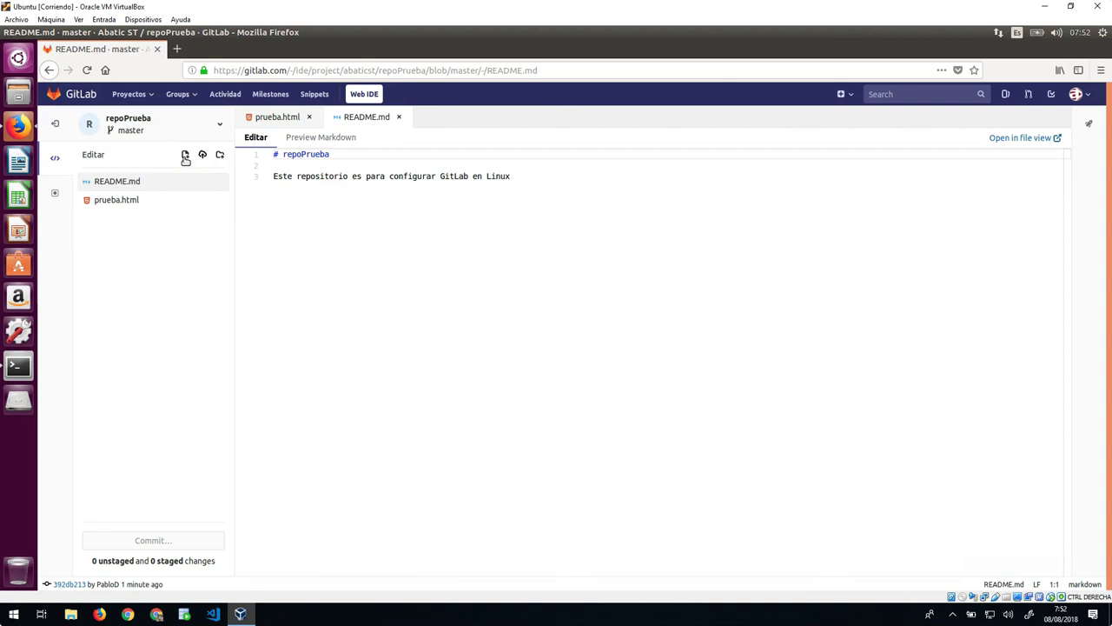
pyautogui.click(184, 157)
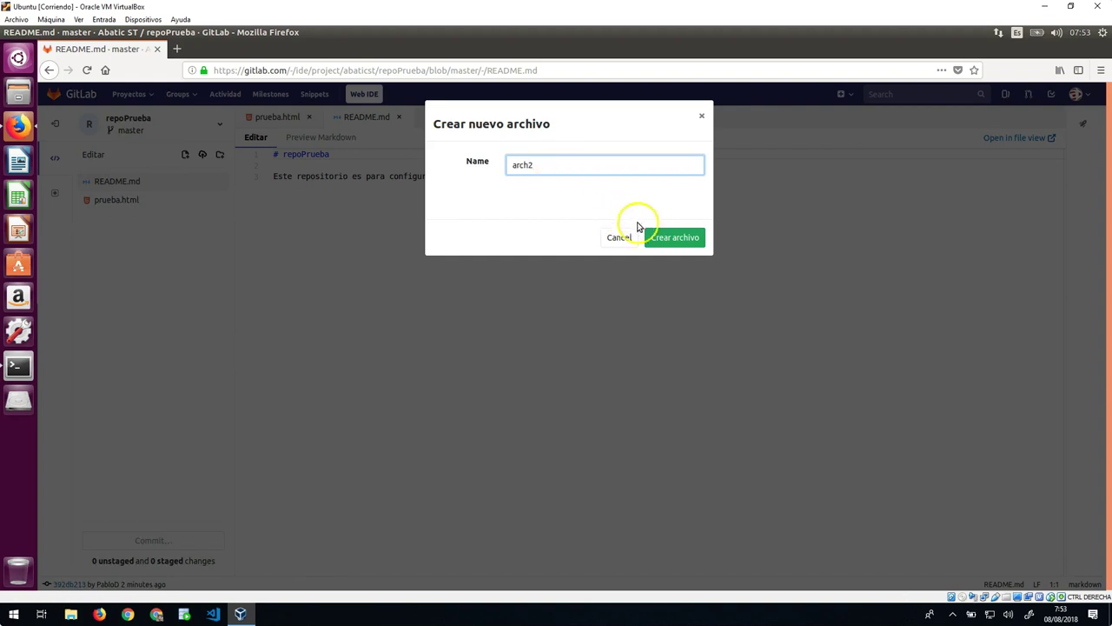
pyautogui.click(667, 234)
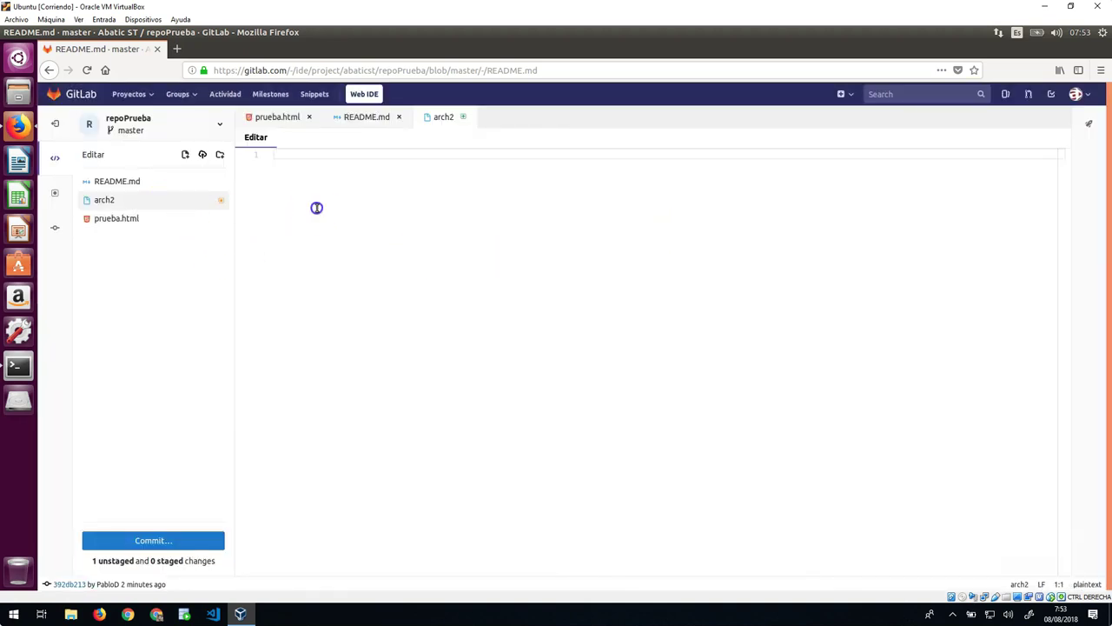
pyautogui.write('asdasdasasadasdqqadadasdasd')
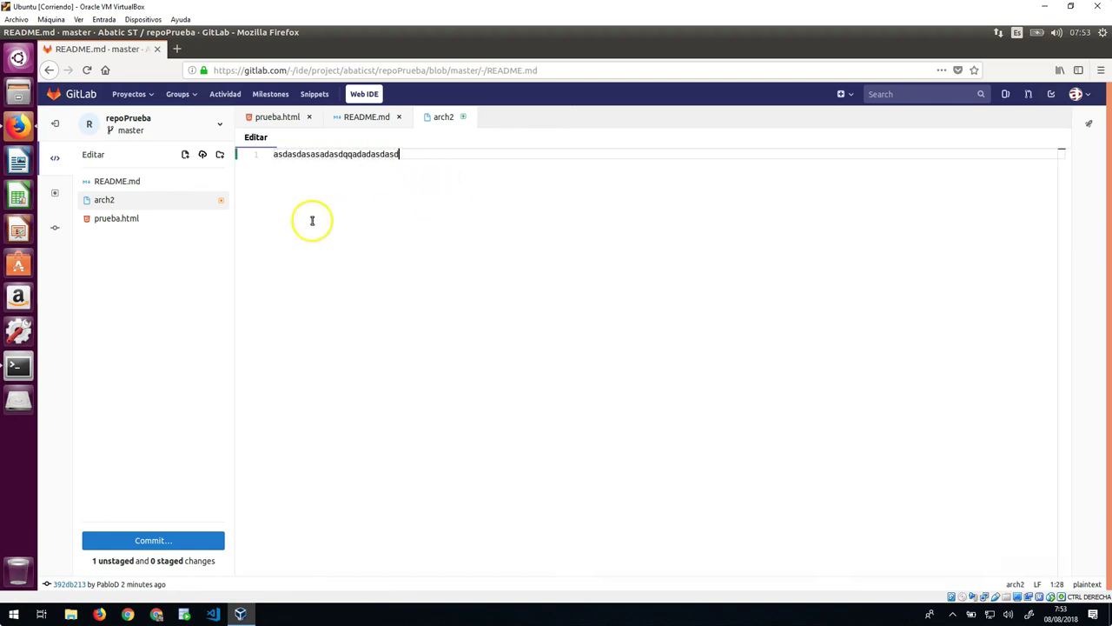
pyautogui.click(149, 540)
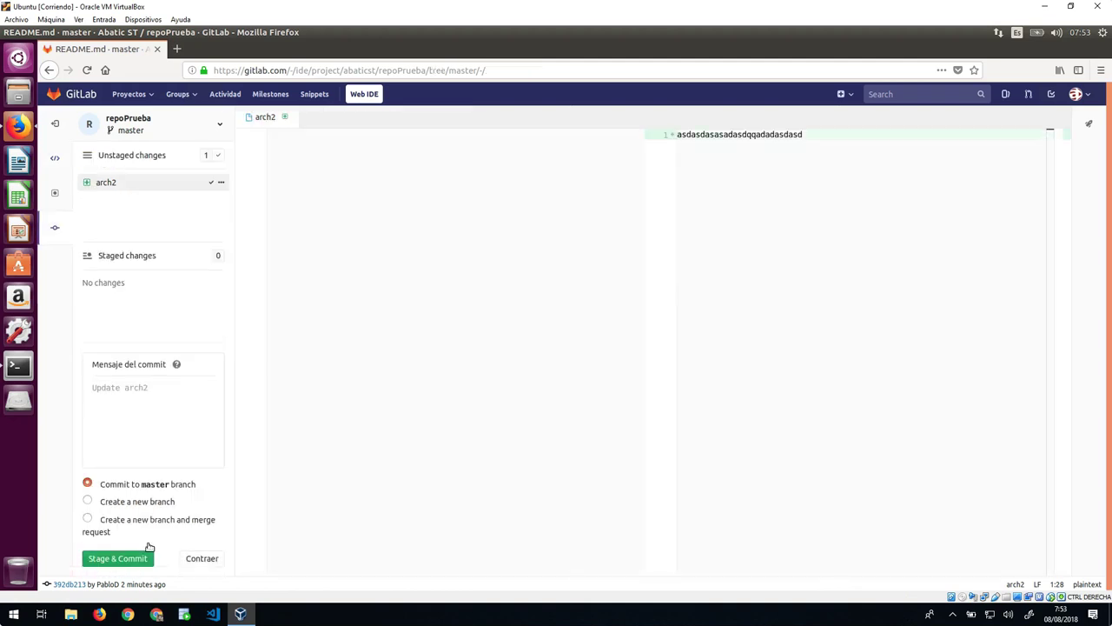
# Step: Commit arch2 to master with message 'Este es el fichero numero 2' using Stage & Commit
pyautogui.click(163, 420)
pyautogui.click(151, 305)
pyautogui.click(149, 446)
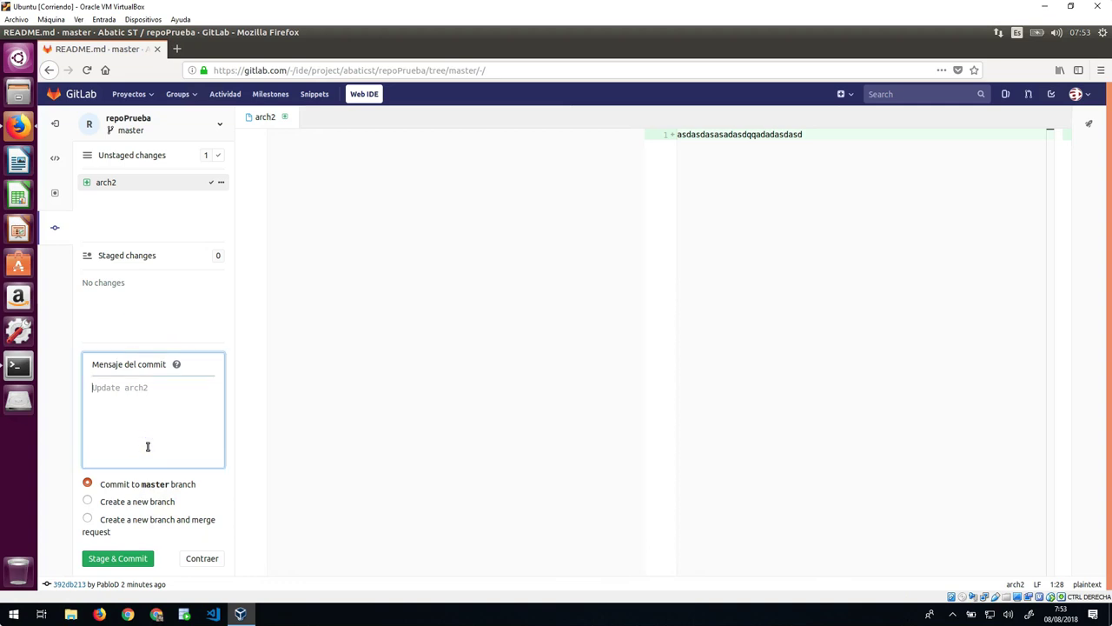
pyautogui.write('Este es el fichero numero 2')
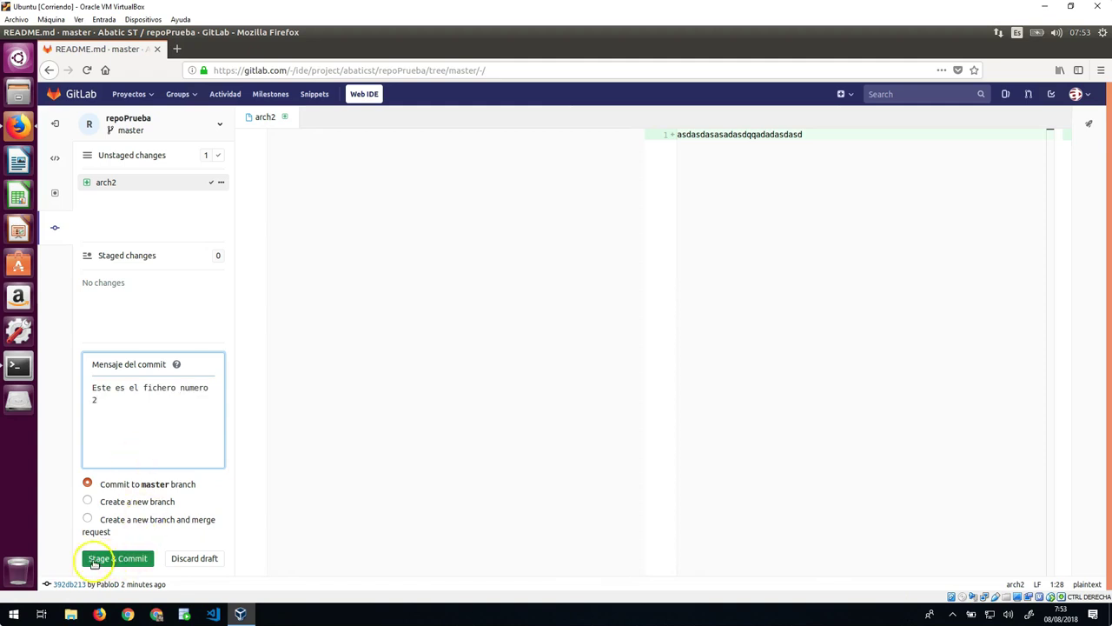
pyautogui.click(114, 561)
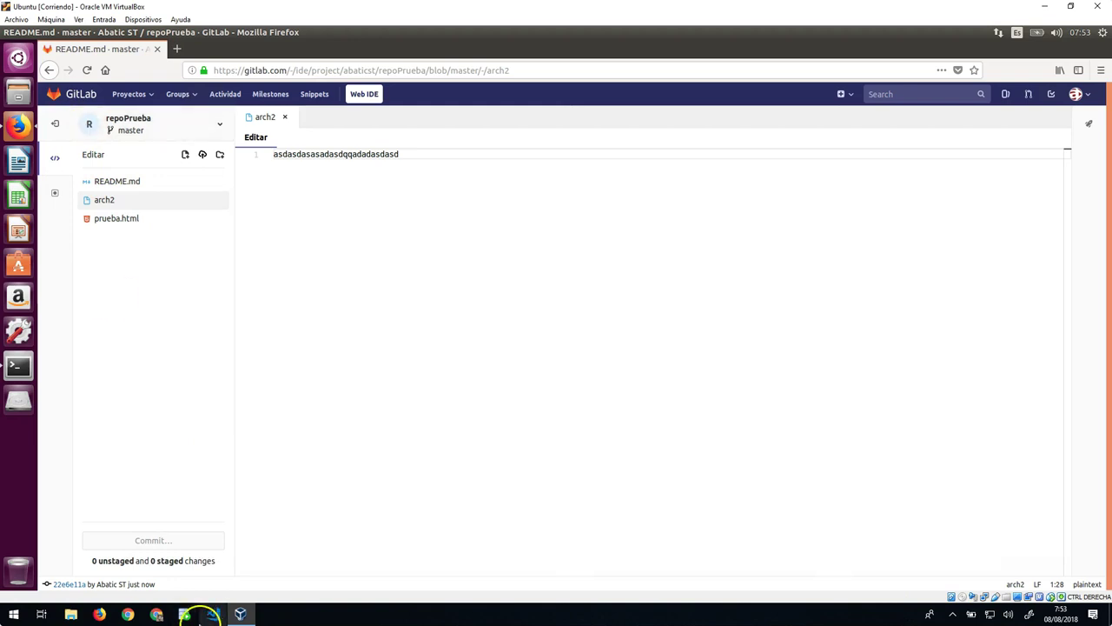
# Step: Return to repoPrueba's file list showing arch2, then minimize Firefox
pyautogui.click(55, 126)
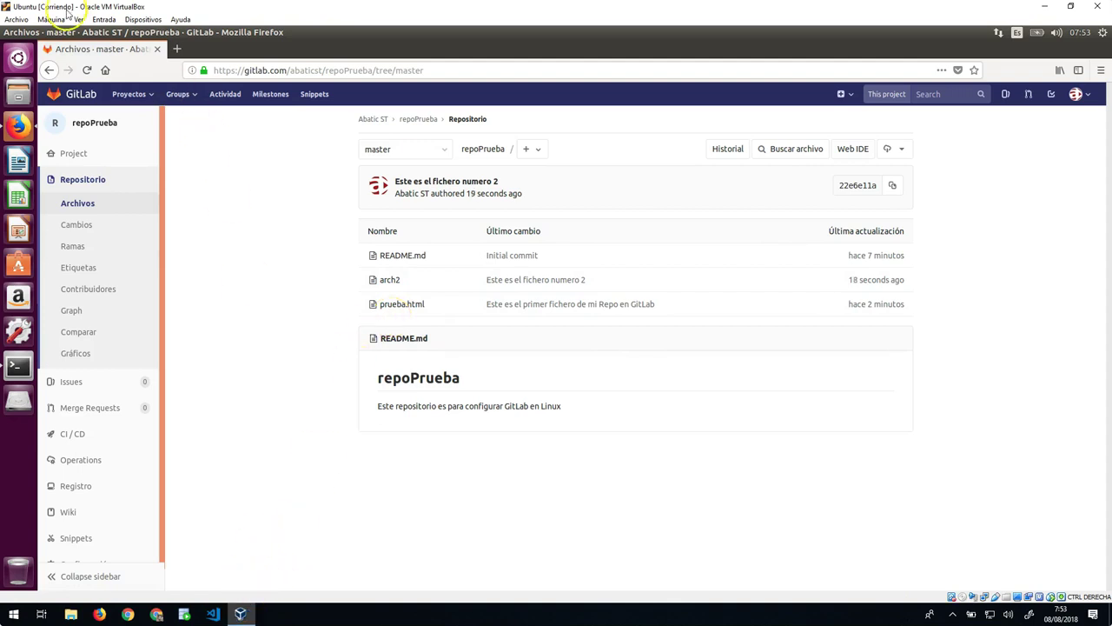
pyautogui.click(19, 32)
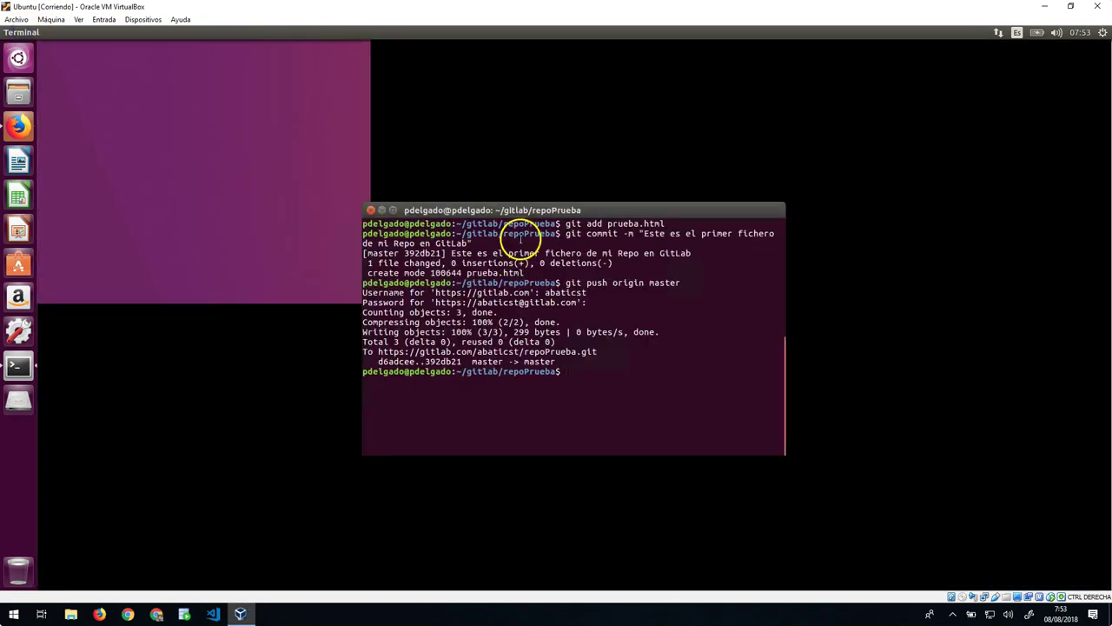
# Step: Clear the terminal and git pull the arch2 commit, entering GitLab username and password
pyautogui.moveTo(504, 213); pyautogui.dragTo(387, 197)
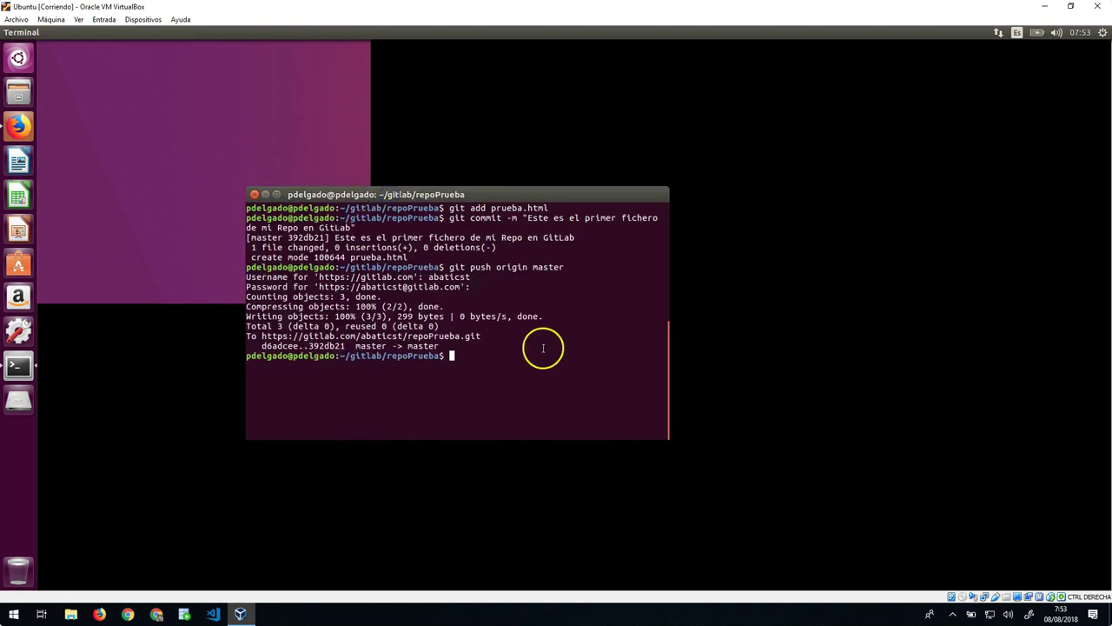
pyautogui.write('clear')
pyautogui.press('Return')
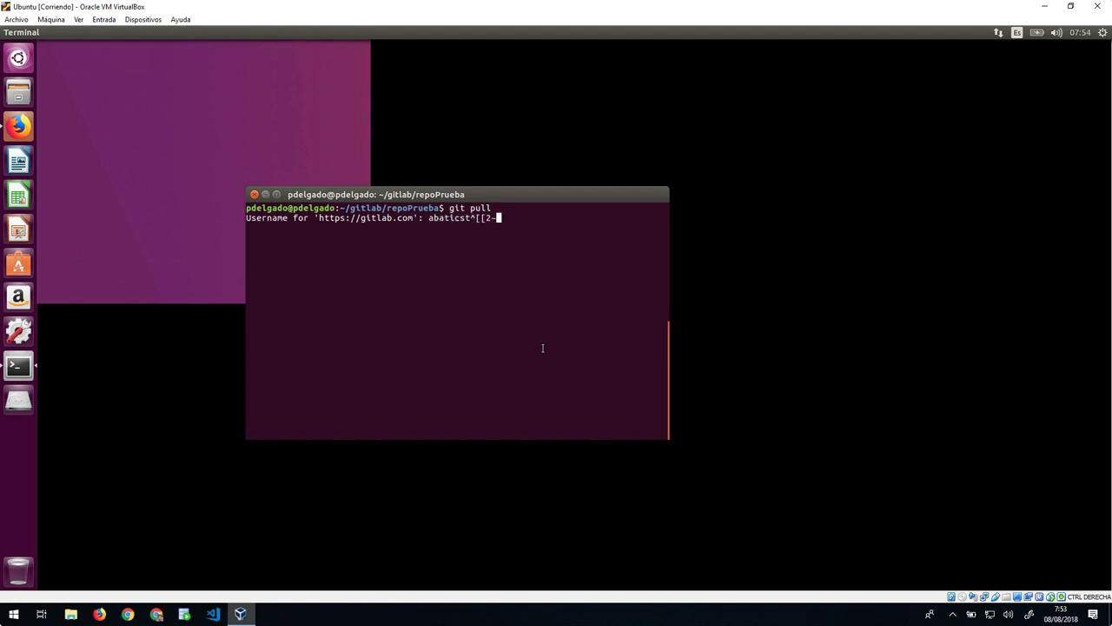
pyautogui.press('Return')
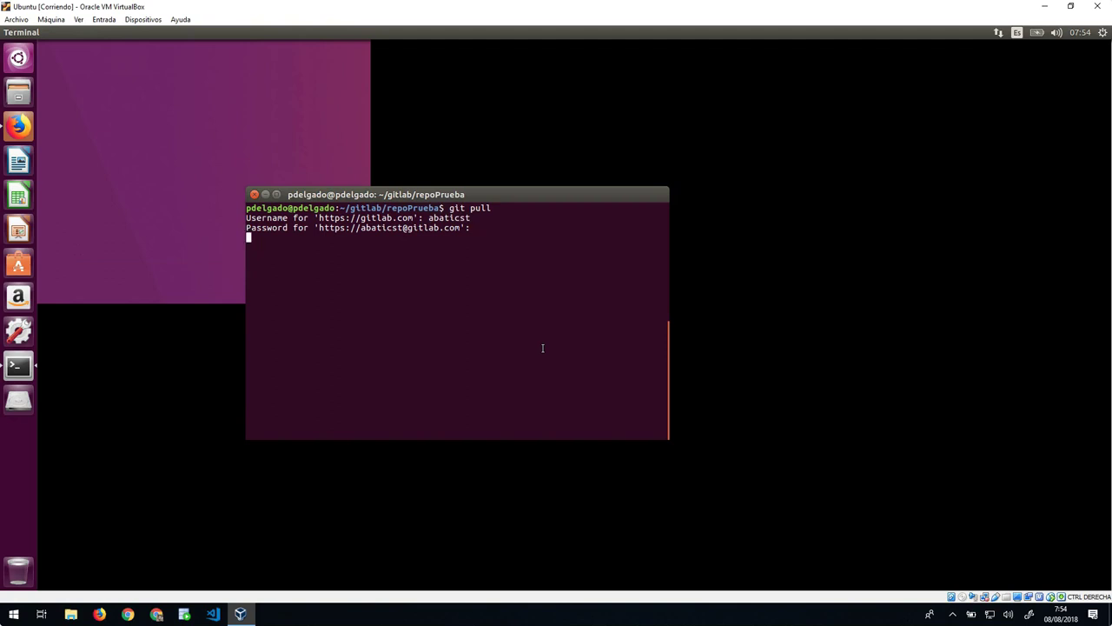
pyautogui.press('Return')
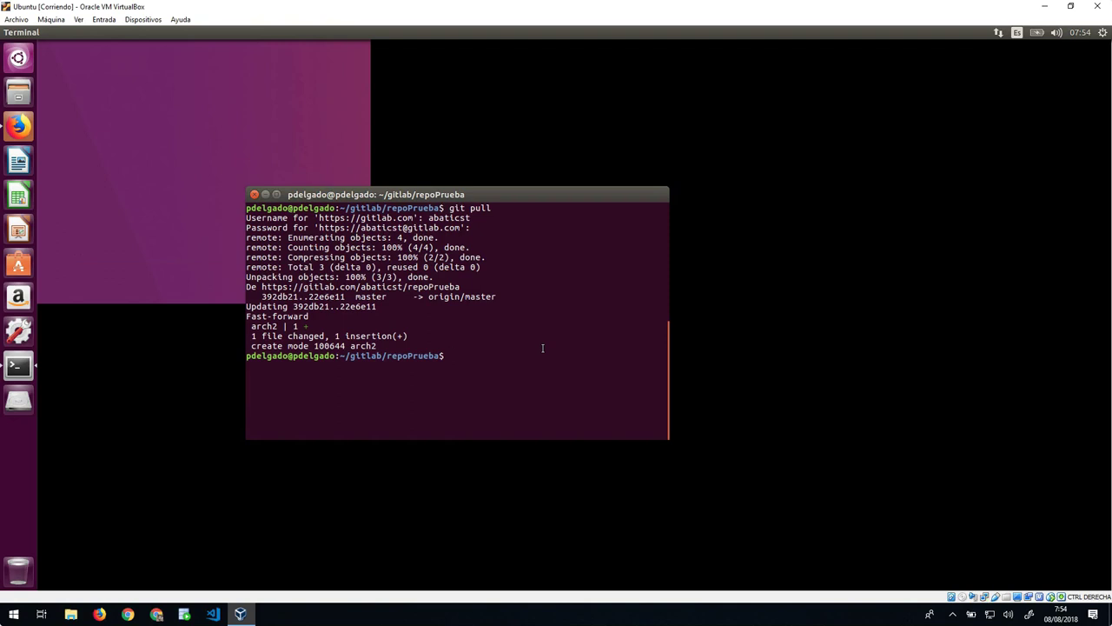
# Step: List the local repoPrueba files and print arch2's contents
pyautogui.write('ls')
pyautogui.press('Return')
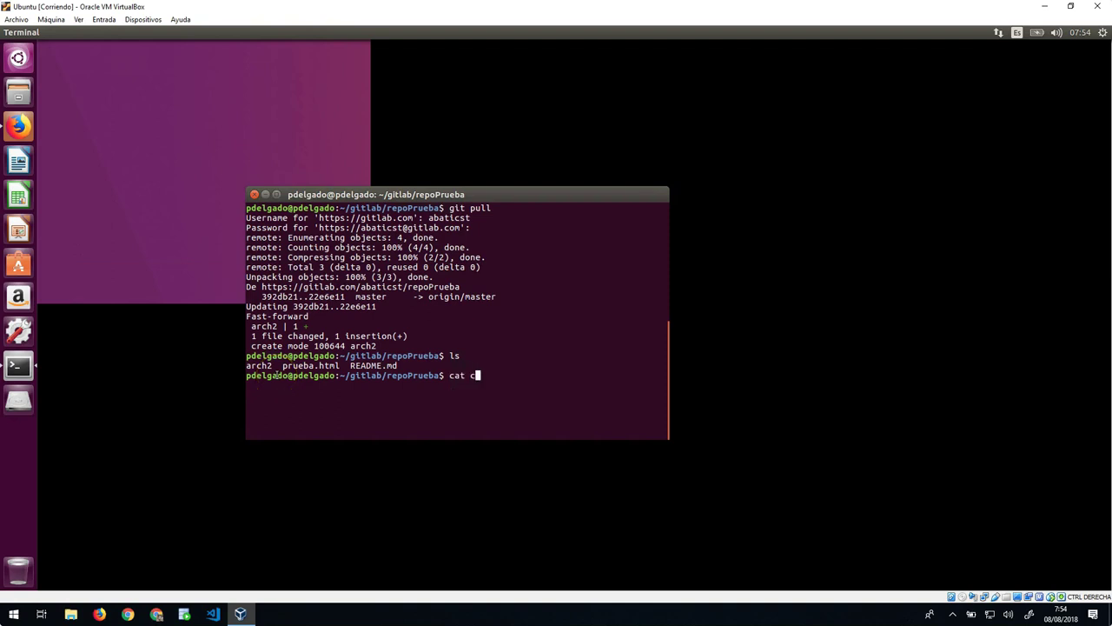
pyautogui.write('cat arch2')
pyautogui.press('Return')
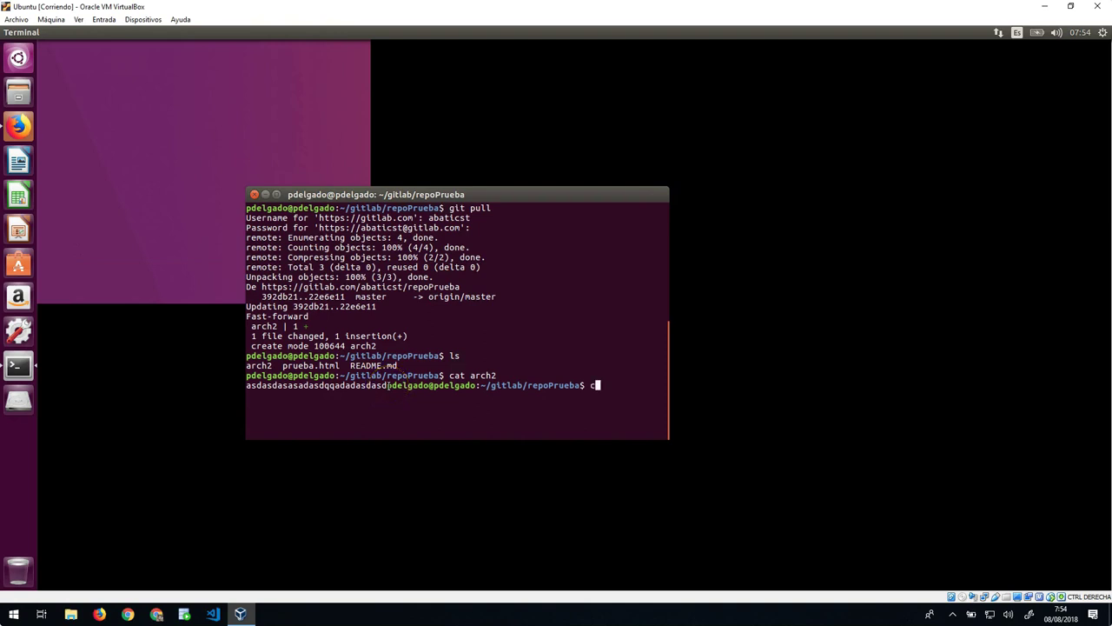
# Step: Clear the terminal screen after a misspelled clear command, then bring Firefox forward
pyautogui.press('Return')
pyautogui.write('c')
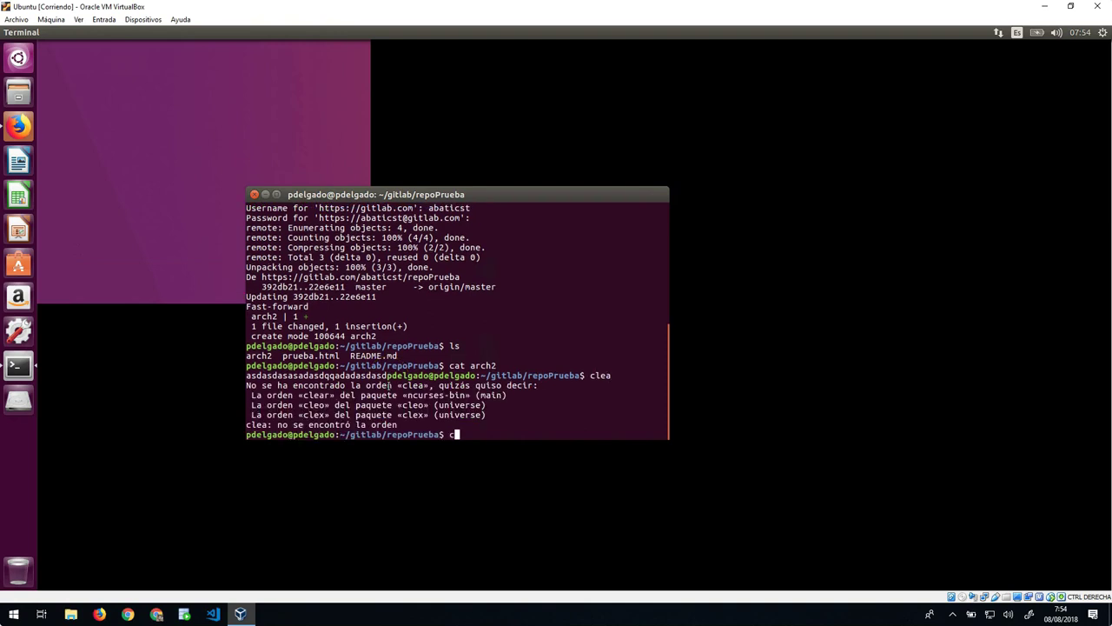
pyautogui.write('lear')
pyautogui.press('Return')
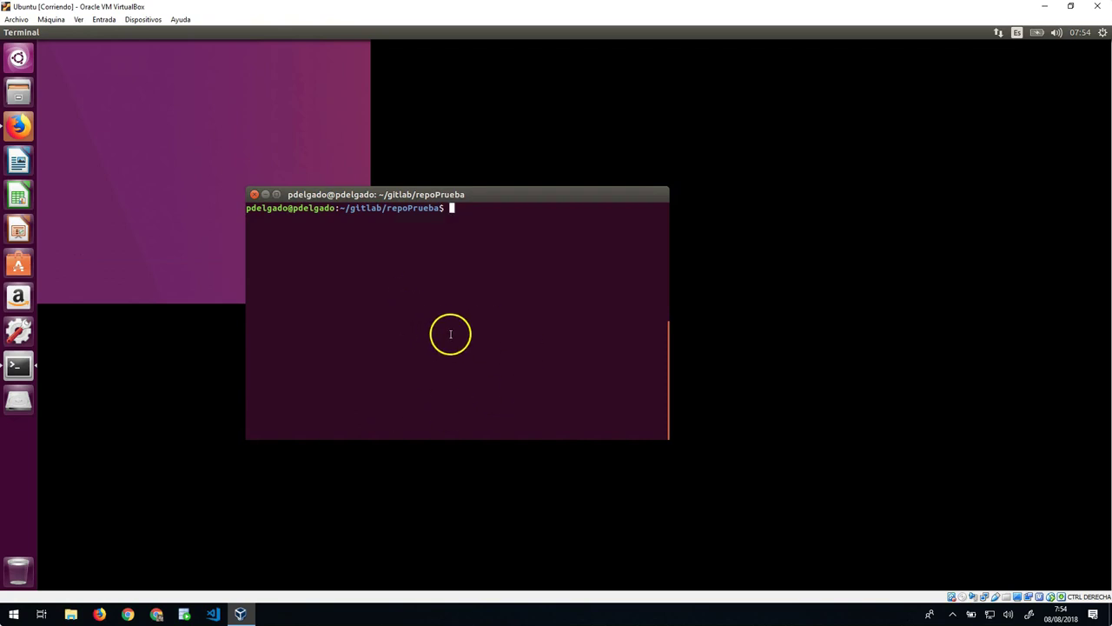
pyautogui.scroll(3, 450, 334)
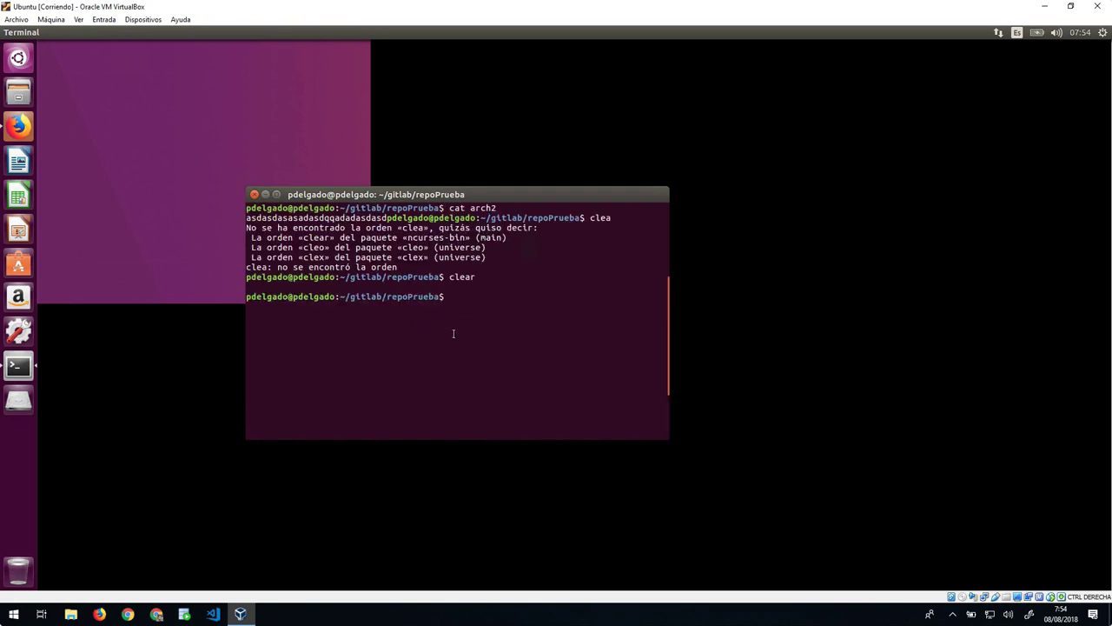
pyautogui.scroll(3, 453, 333)
pyautogui.scroll(-8, 486, 317)
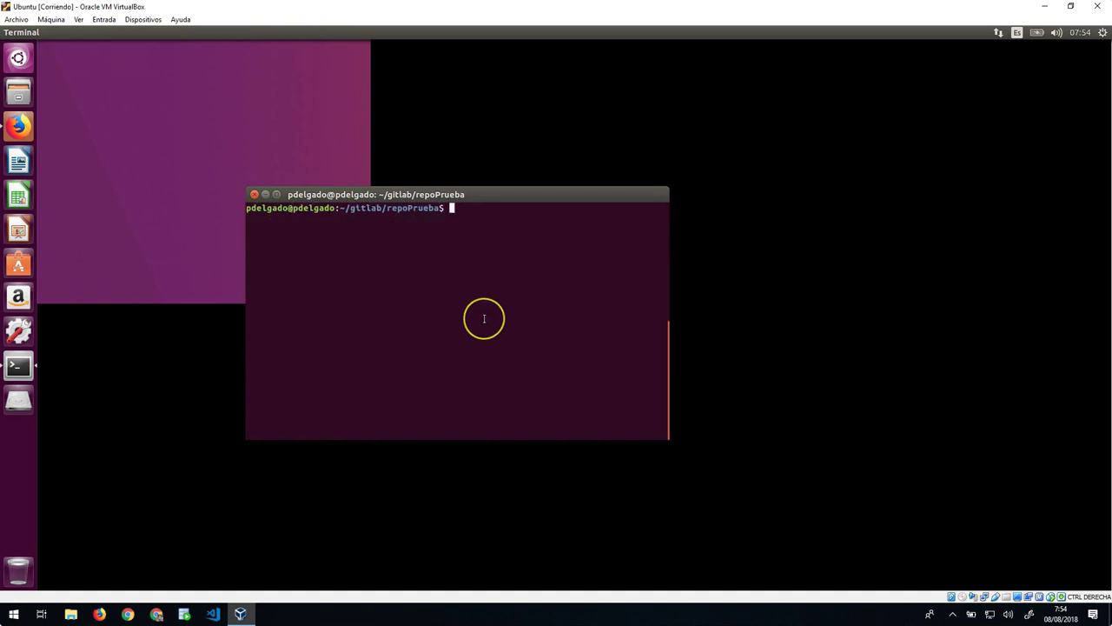
pyautogui.scroll(4, 484, 318)
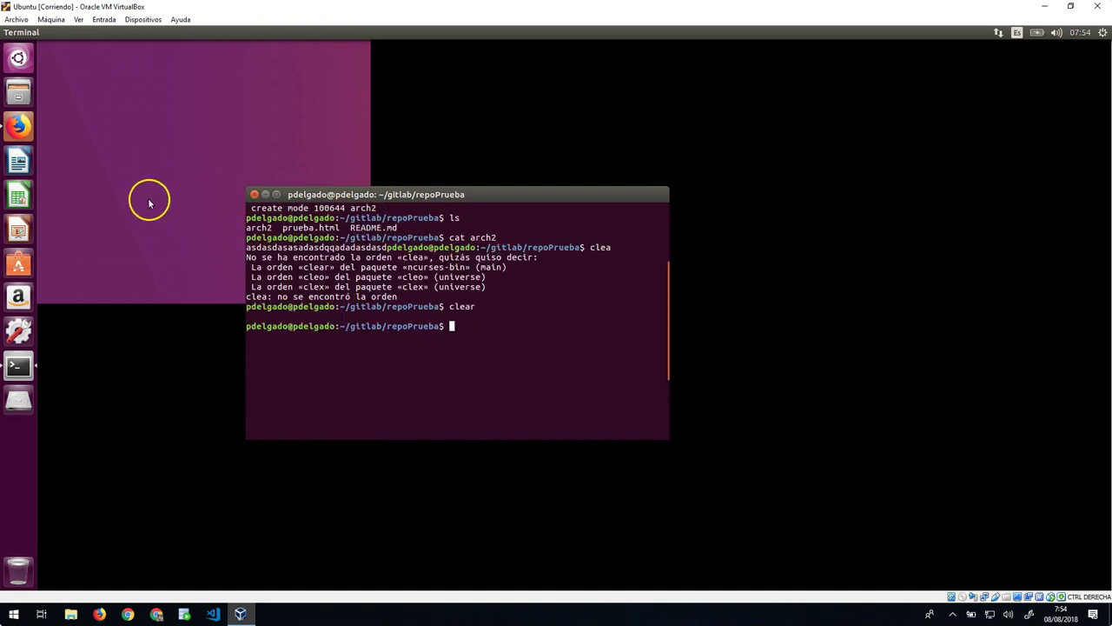
pyautogui.click(29, 128)
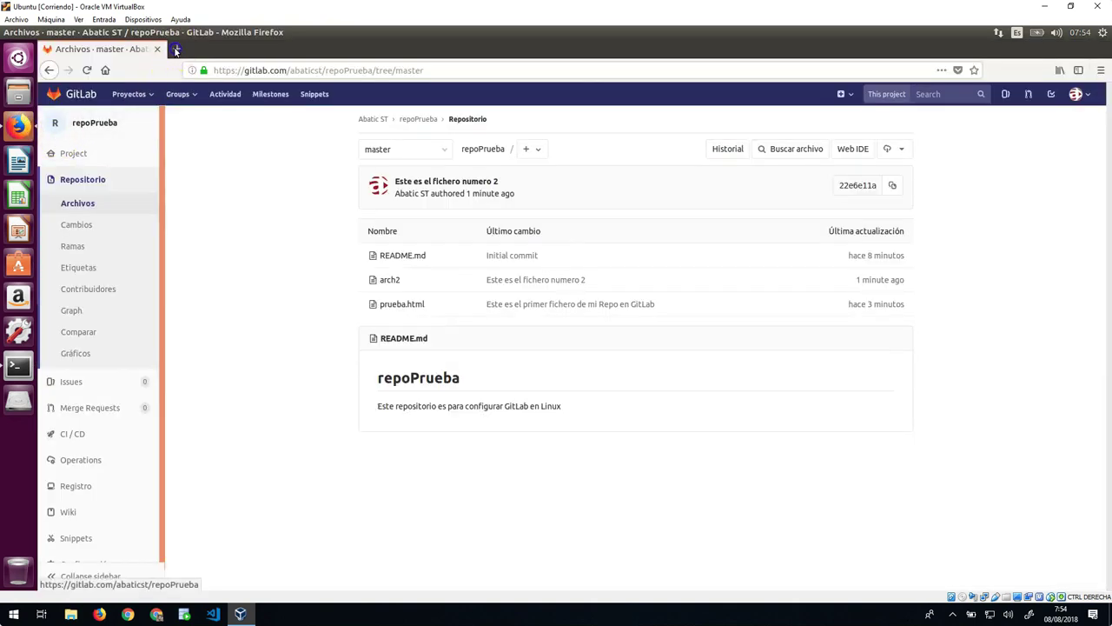
# Step: Search Google for 'gui git' in a new tab and open git-scm.com's GUI Clients page
pyautogui.click(174, 49)
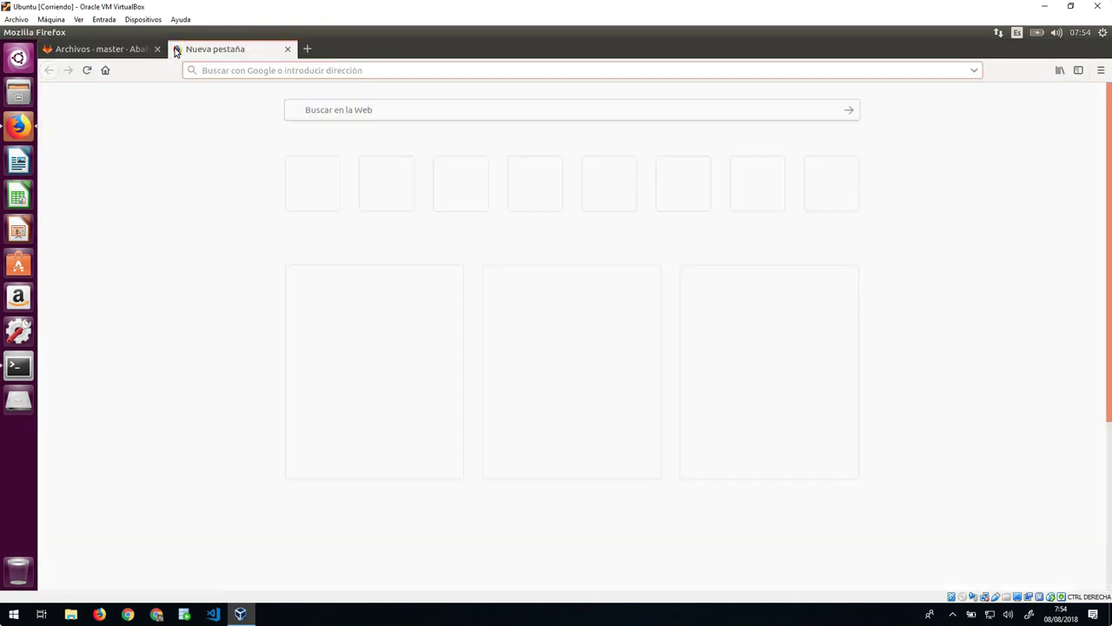
pyautogui.write('gui')
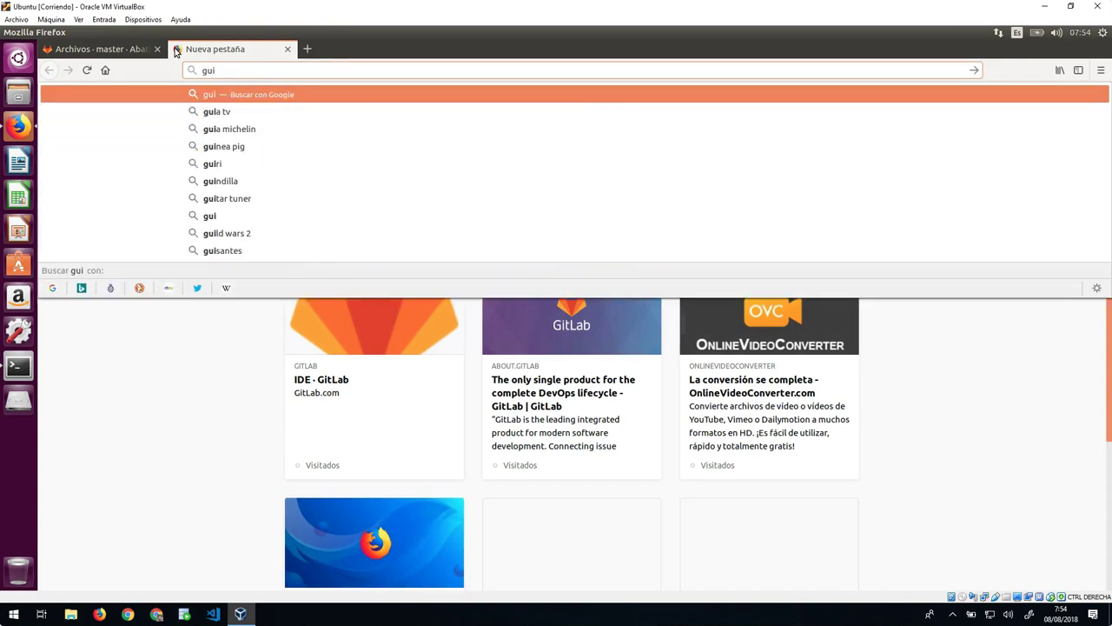
pyautogui.write(' git')
pyautogui.press('Return')
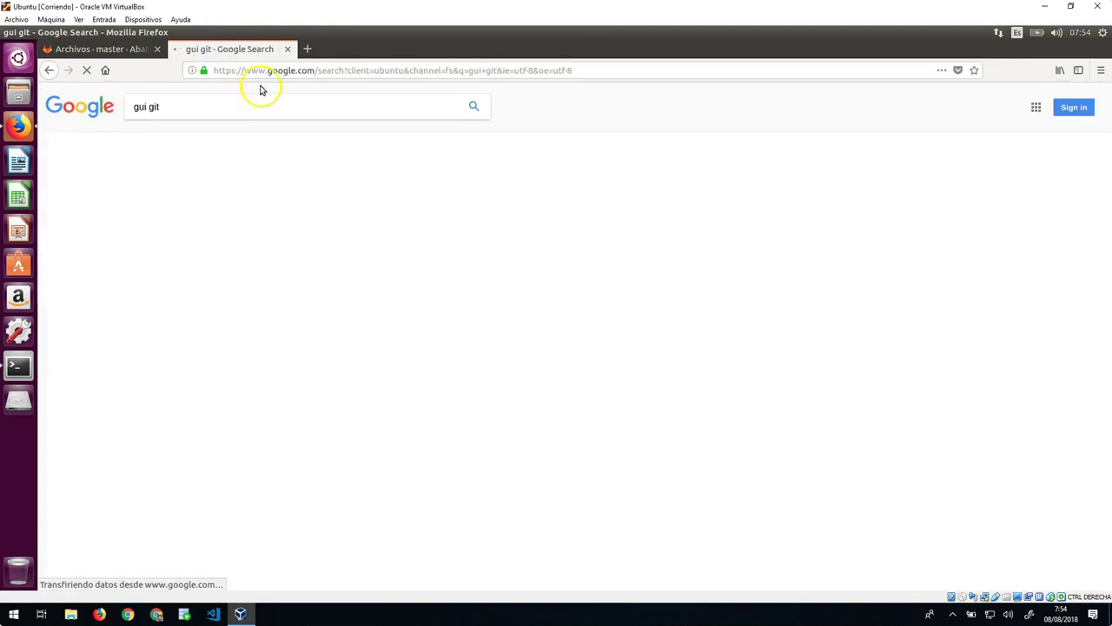
pyautogui.click(187, 283)
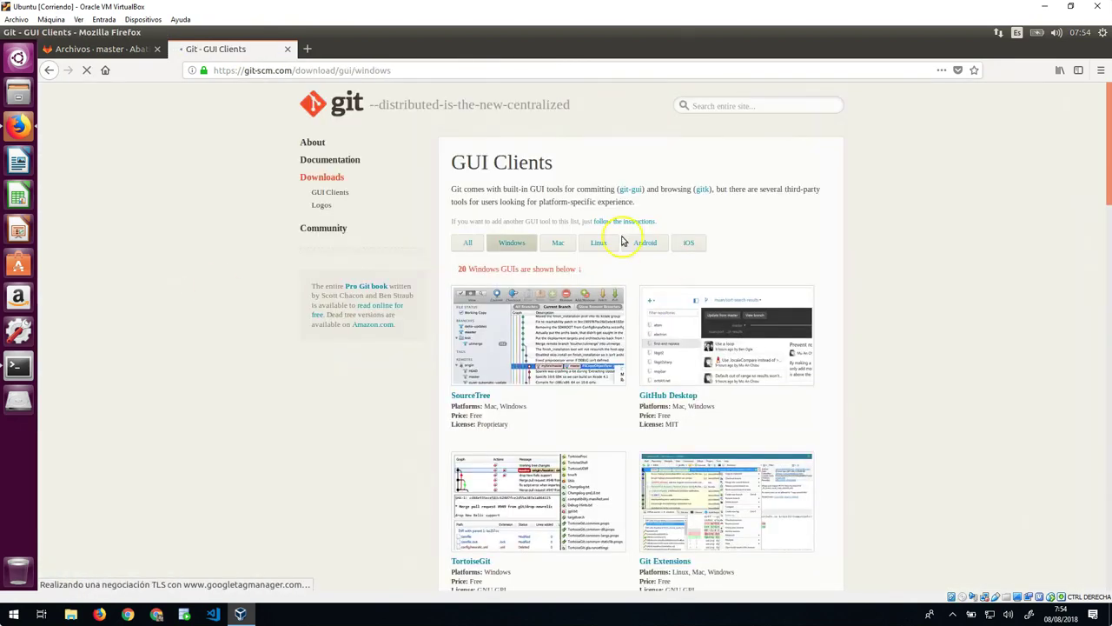
# Step: Filter the clients to Linux and open SmartGit's product page from the list
pyautogui.click(598, 245)
pyautogui.scroll(-3, 596, 415)
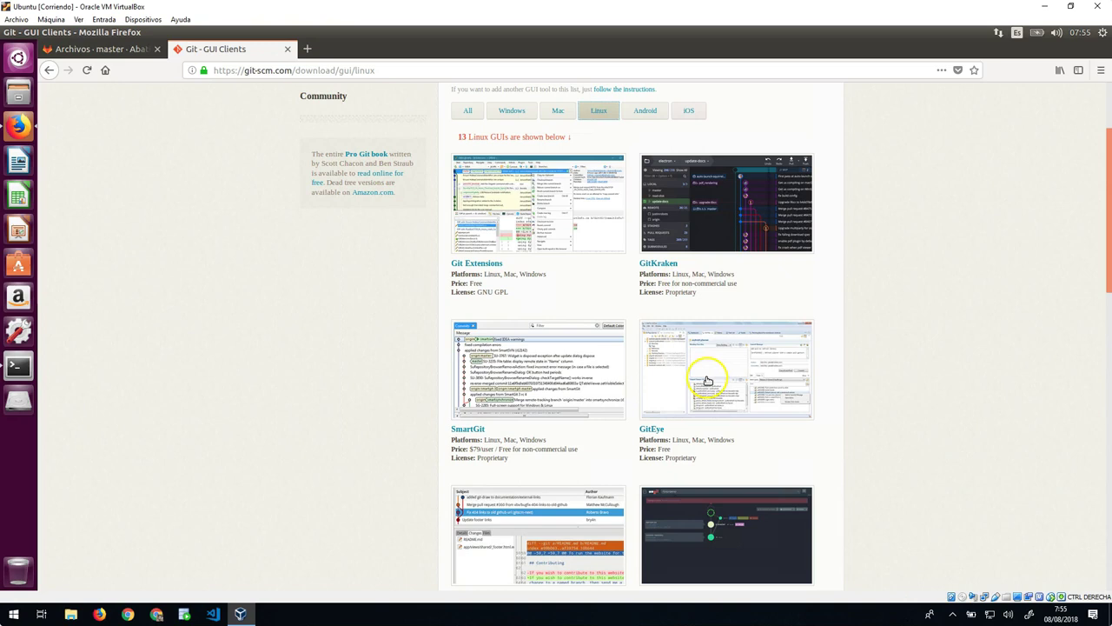
pyautogui.scroll(-2, 705, 396)
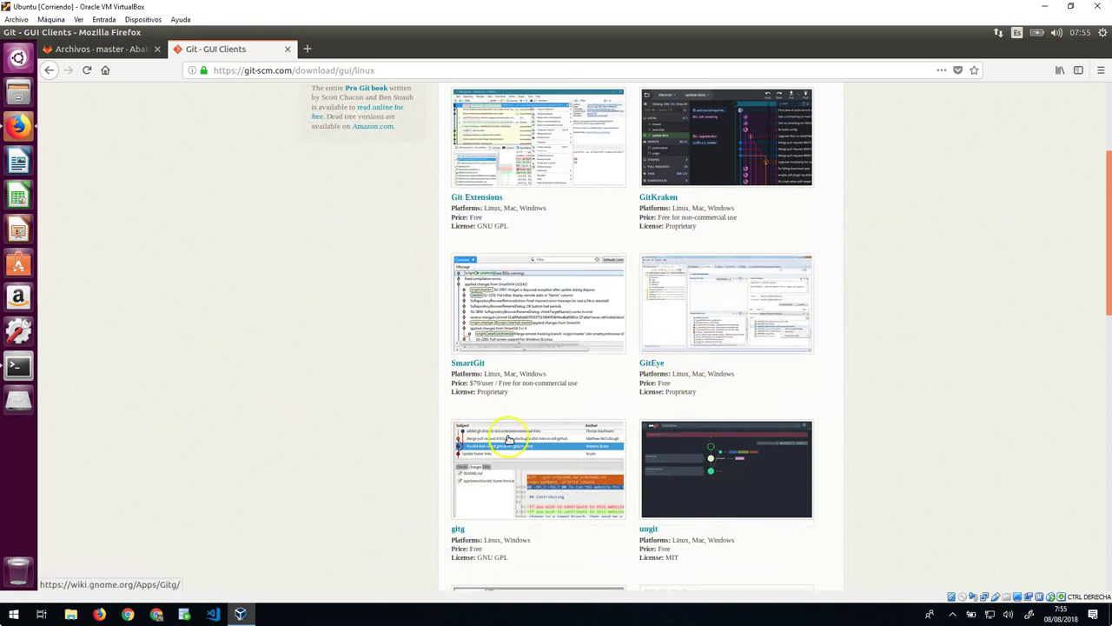
pyautogui.scroll(-5, 512, 417)
pyautogui.scroll(-2, 580, 454)
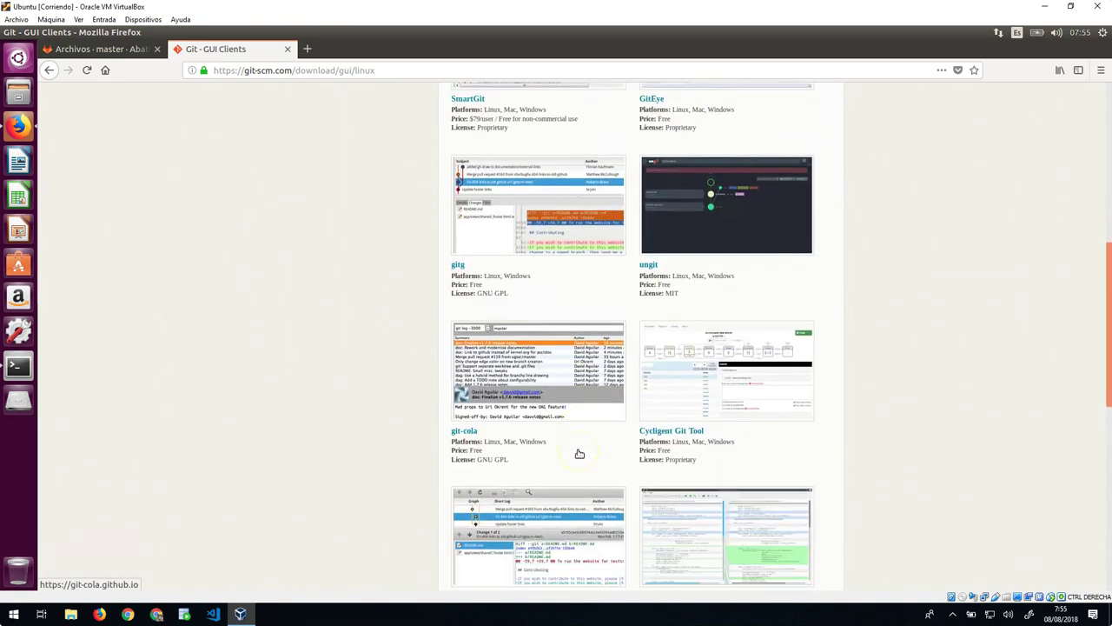
pyautogui.scroll(-4, 574, 452)
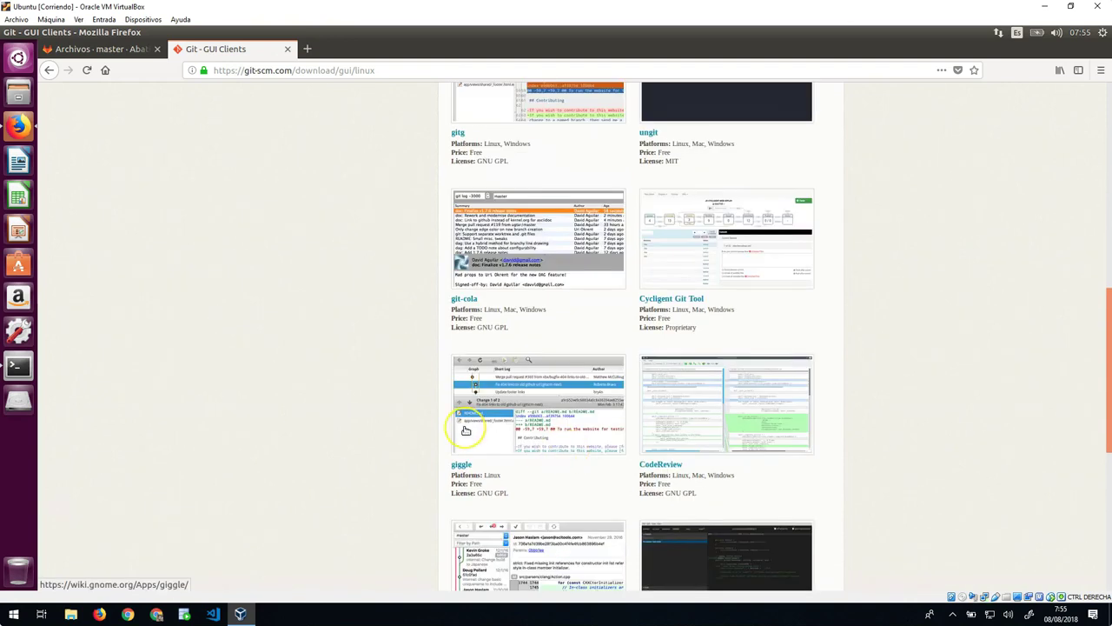
pyautogui.scroll(-7, 464, 427)
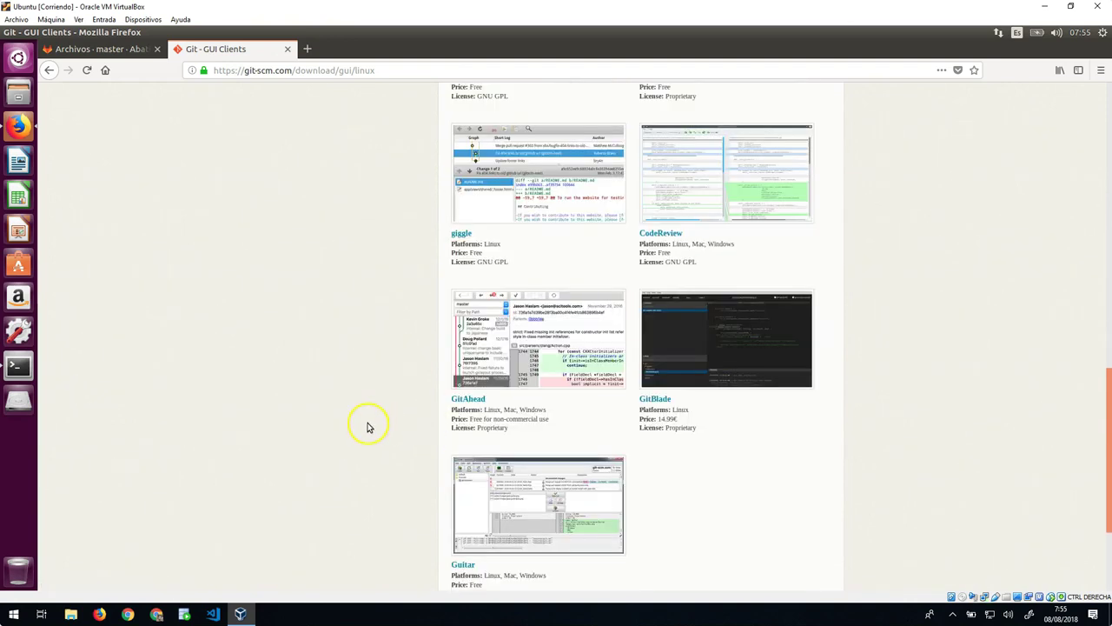
pyautogui.scroll(15, 367, 426)
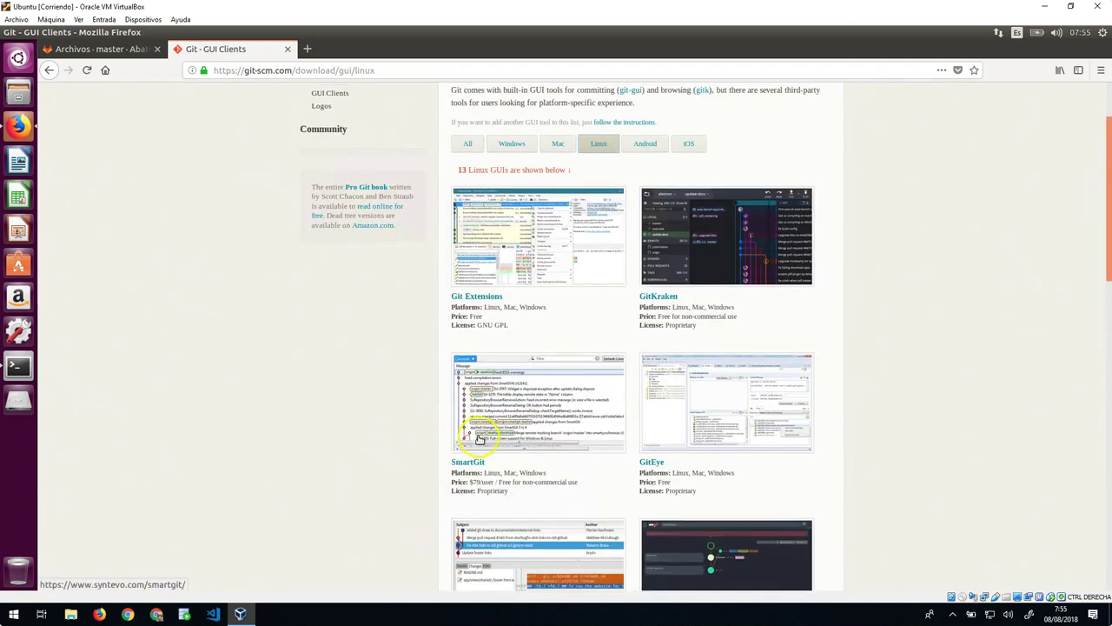
pyautogui.click(481, 442)
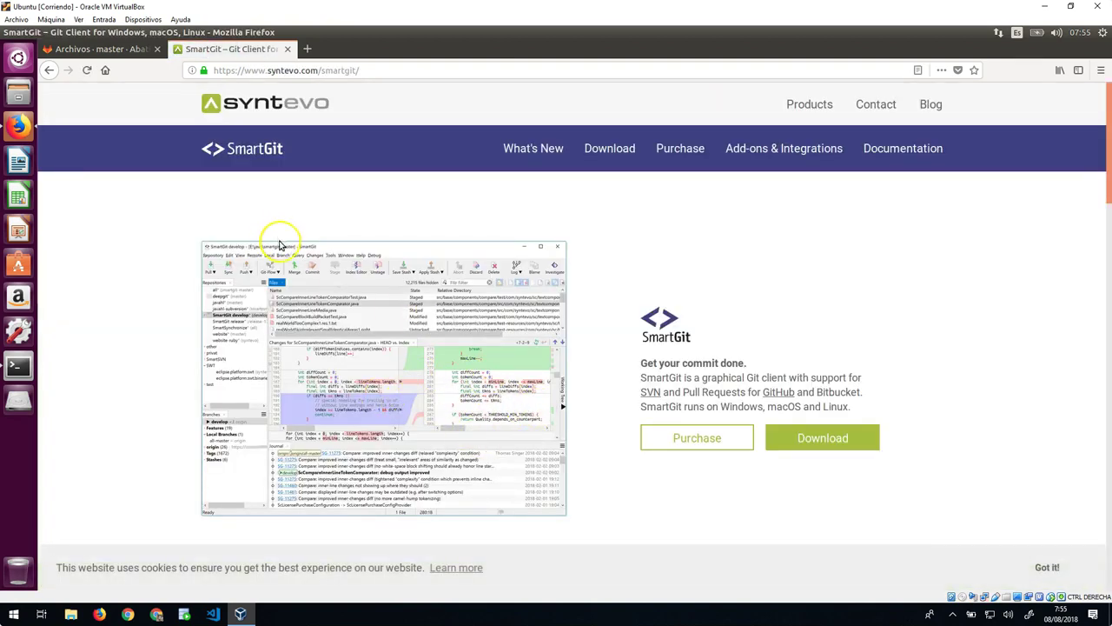
# Step: Cancel the Linux tar.gz download and save the Debian bundle smartgit-18_1_4.deb instead
pyautogui.click(804, 439)
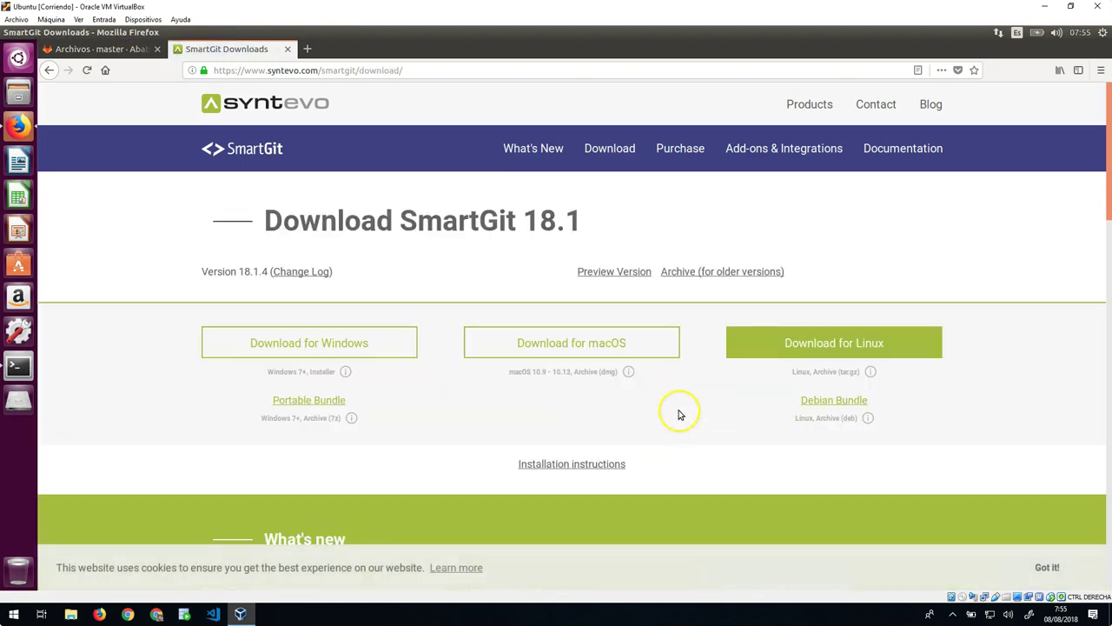
pyautogui.click(780, 341)
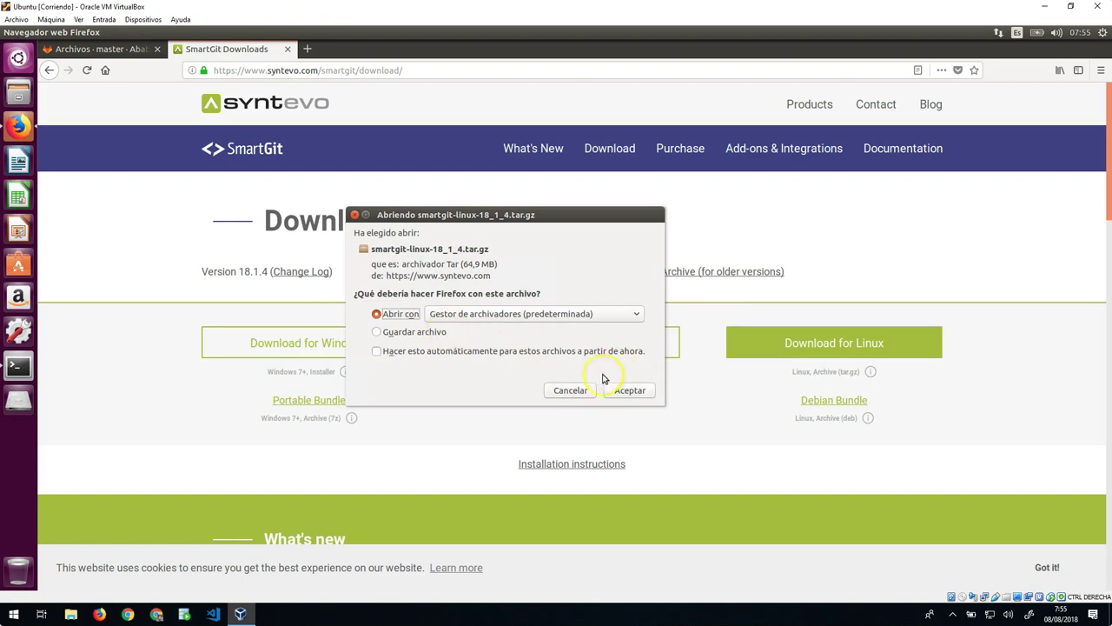
pyautogui.click(570, 390)
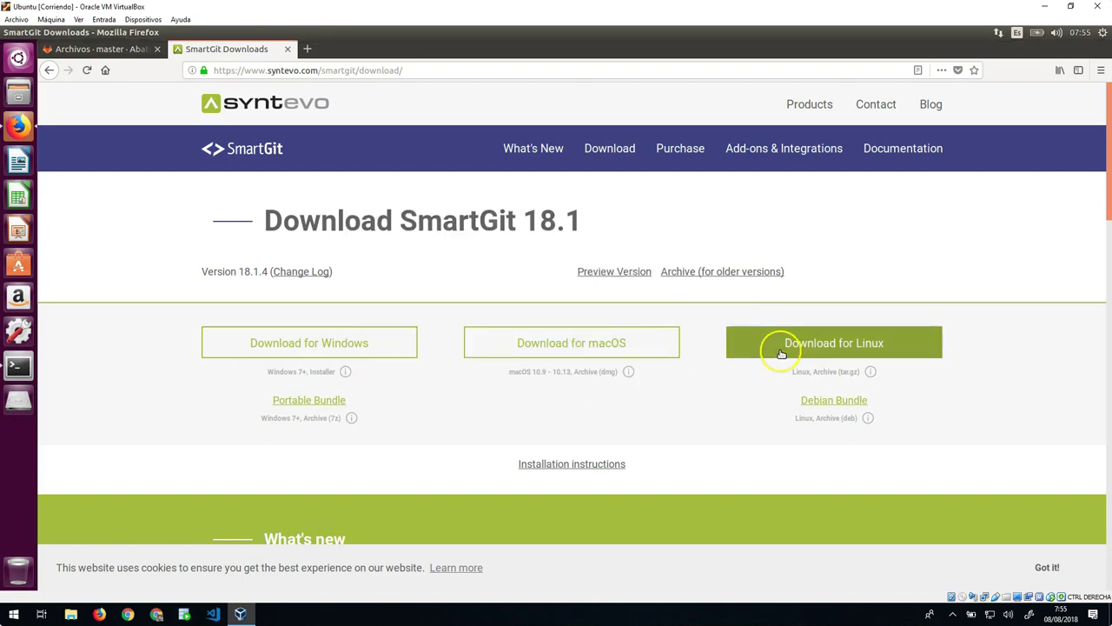
pyautogui.click(828, 402)
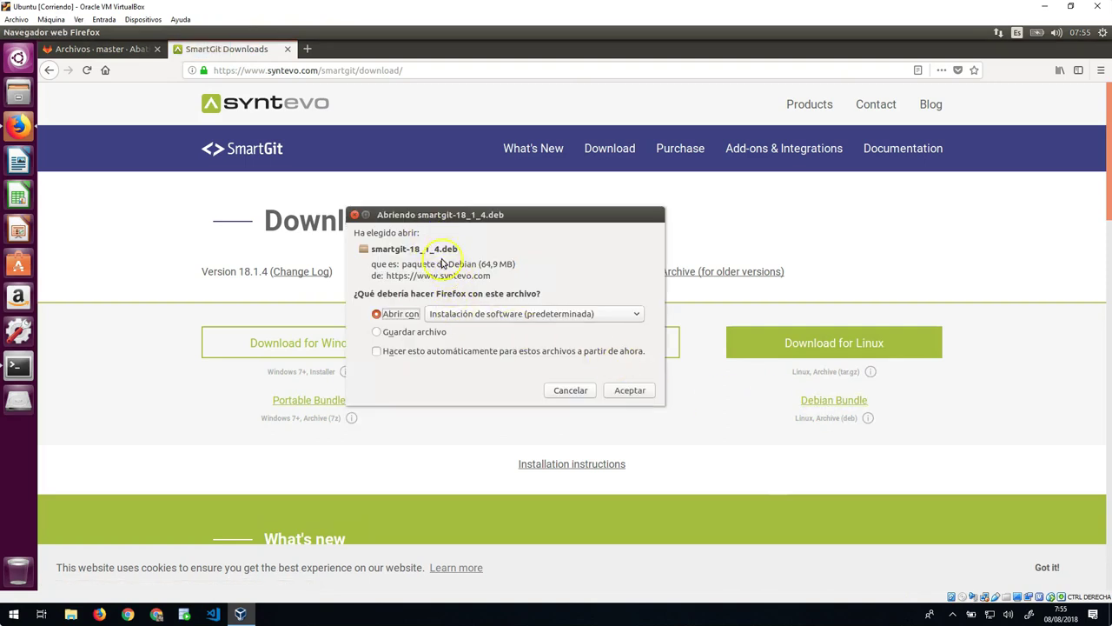
pyautogui.click(412, 332)
pyautogui.click(622, 390)
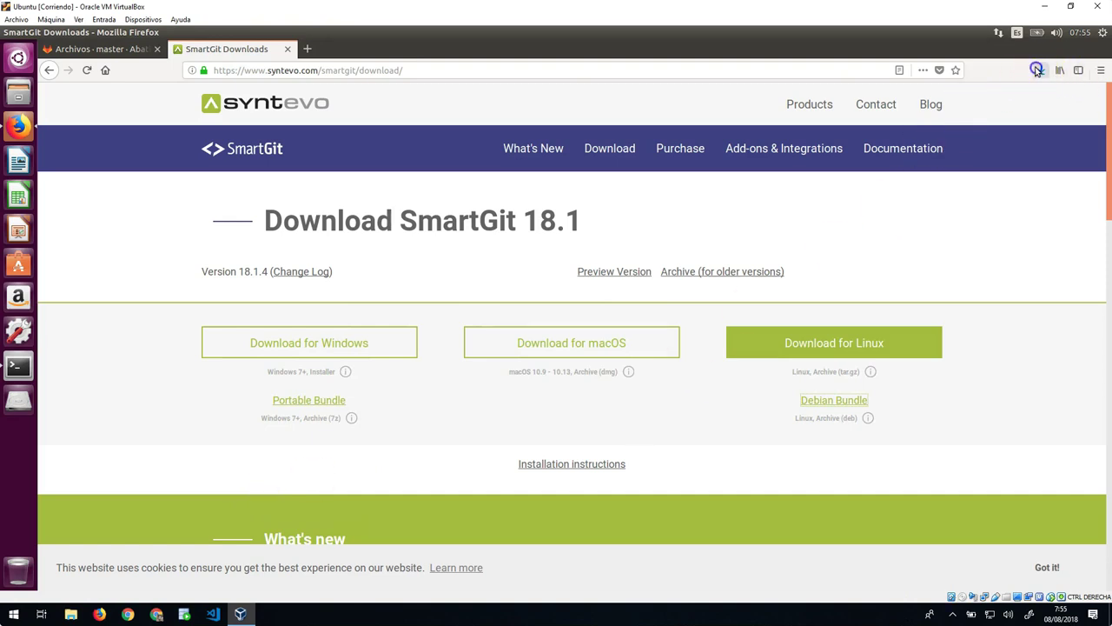
# Step: Confirm in the Downloads panel that smartgit-18_1_4.deb finished and open its containing folder
pyautogui.click(1036, 69)
pyautogui.click(871, 110)
pyautogui.click(340, 141)
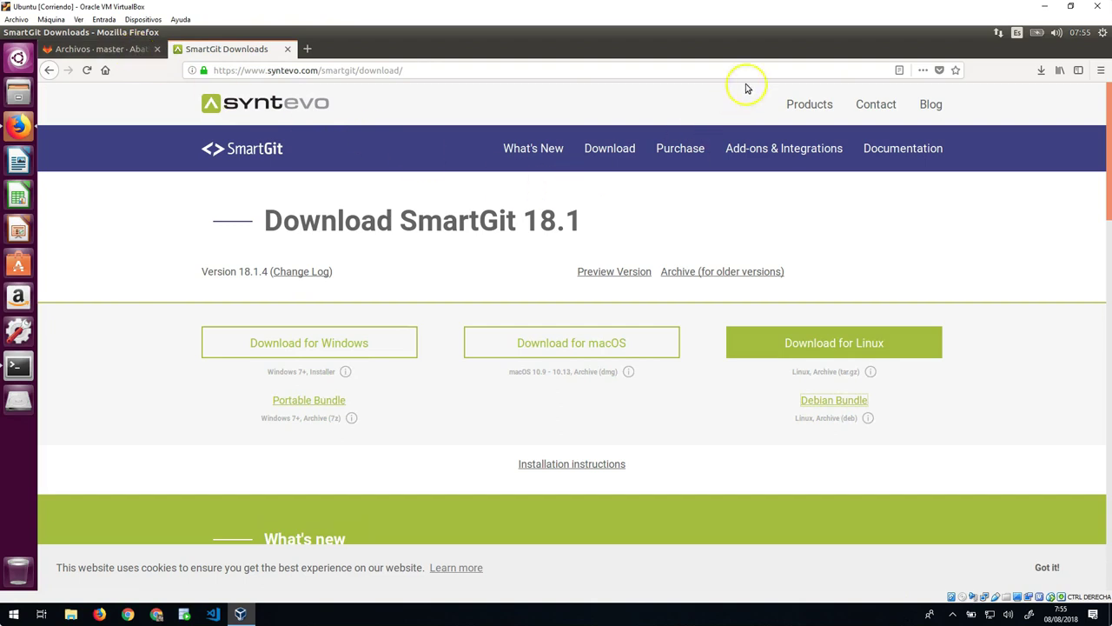
pyautogui.click(1035, 71)
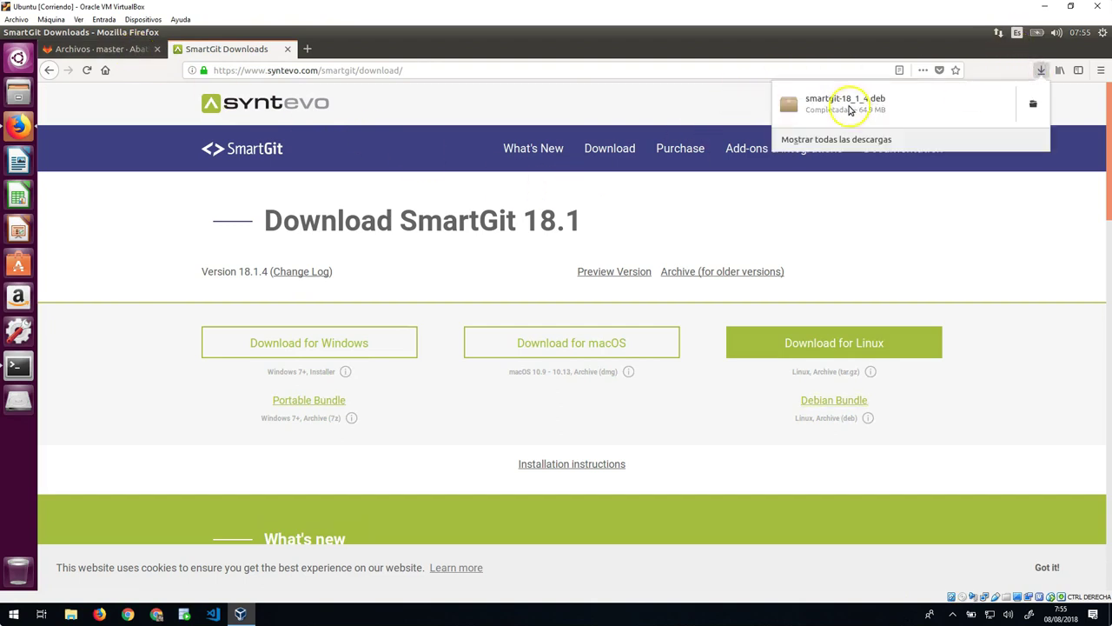
pyautogui.click(1033, 106)
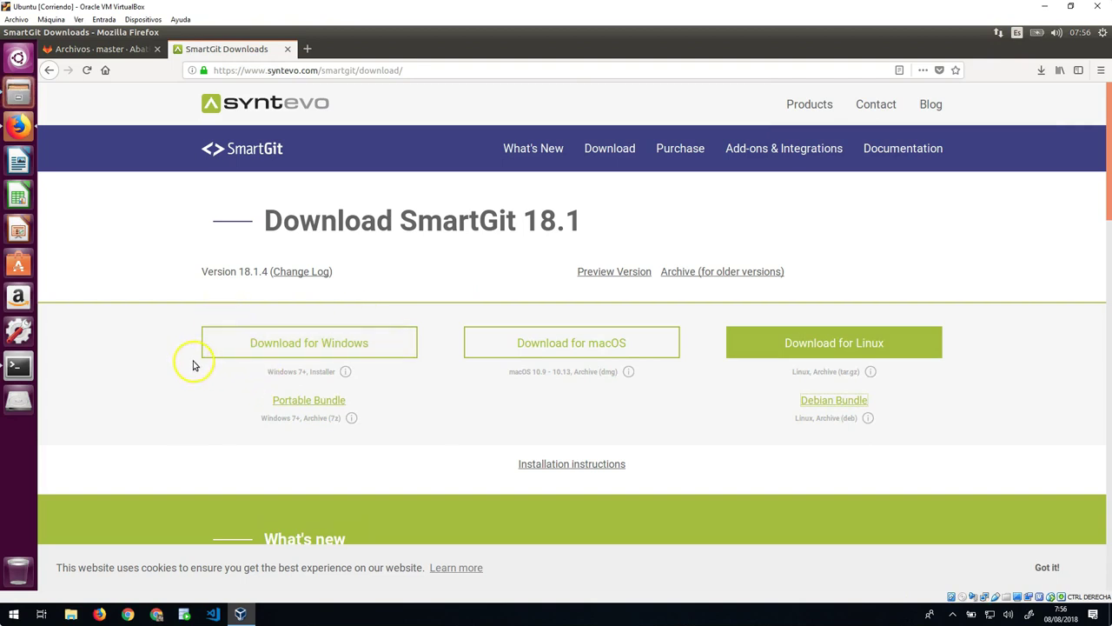
# Step: Close the Ubuntu Software window, then move into the Descargas folder and list its files
pyautogui.click(18, 366)
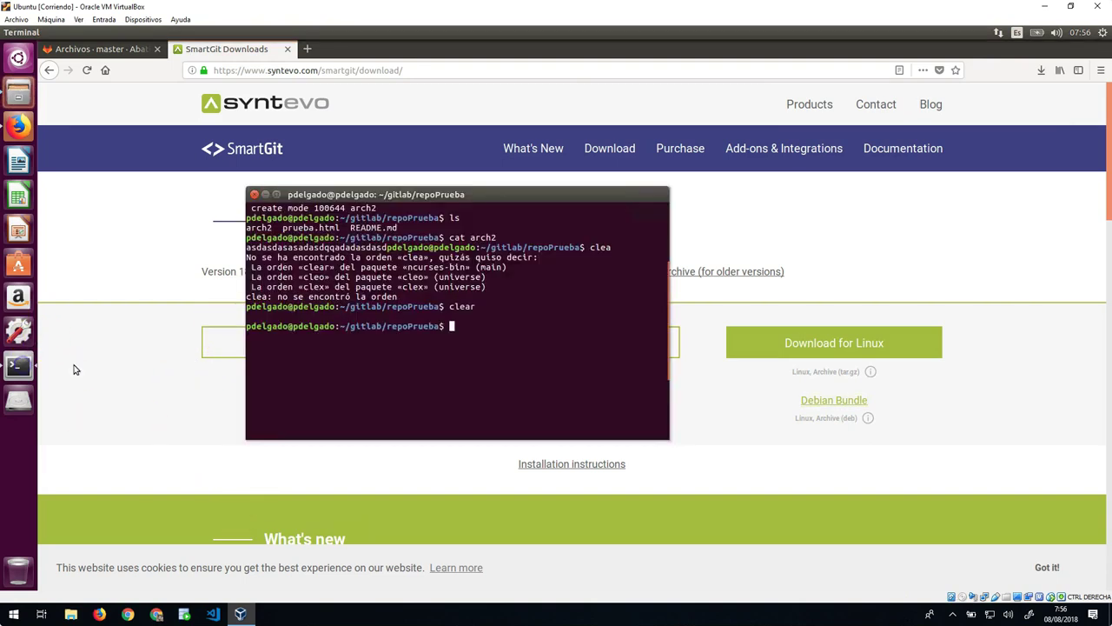
pyautogui.write('cd ')
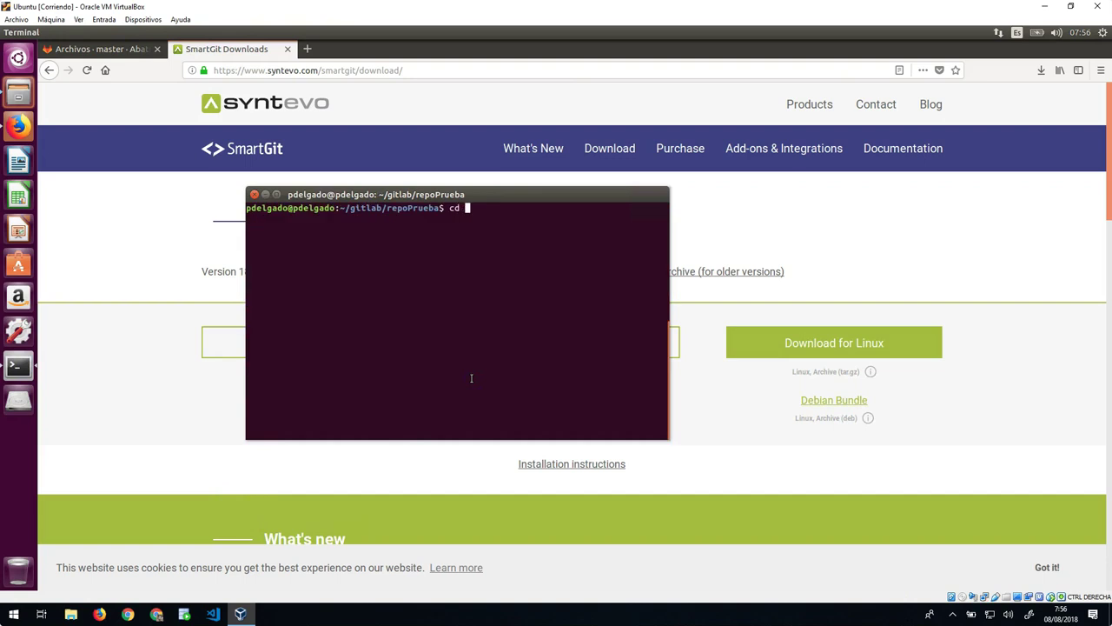
pyautogui.write('-')
pyautogui.press('Return')
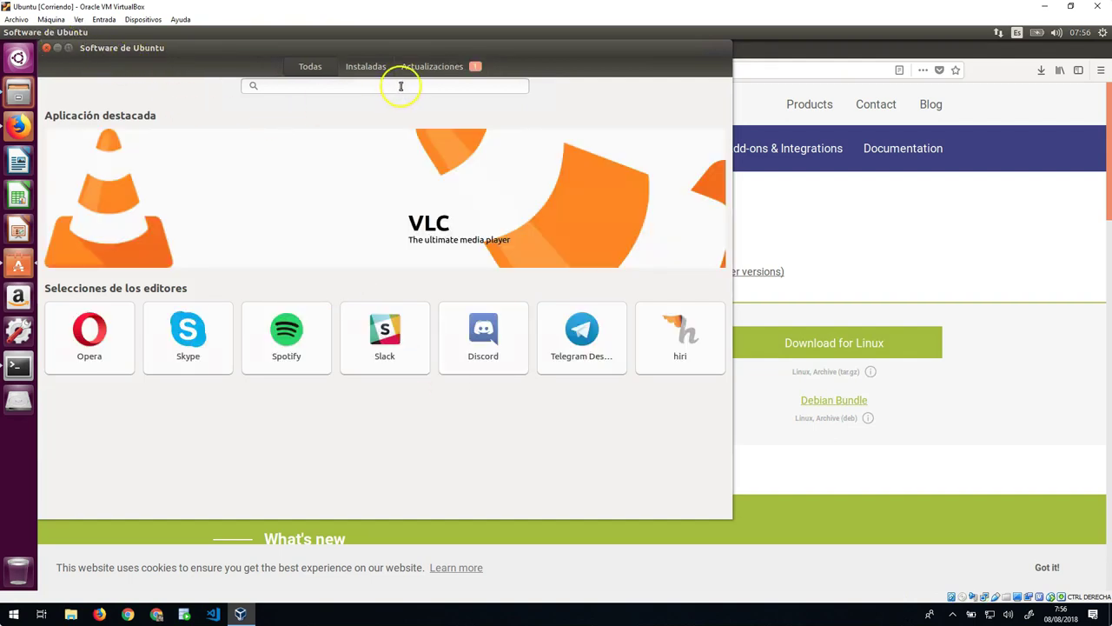
pyautogui.click(46, 48)
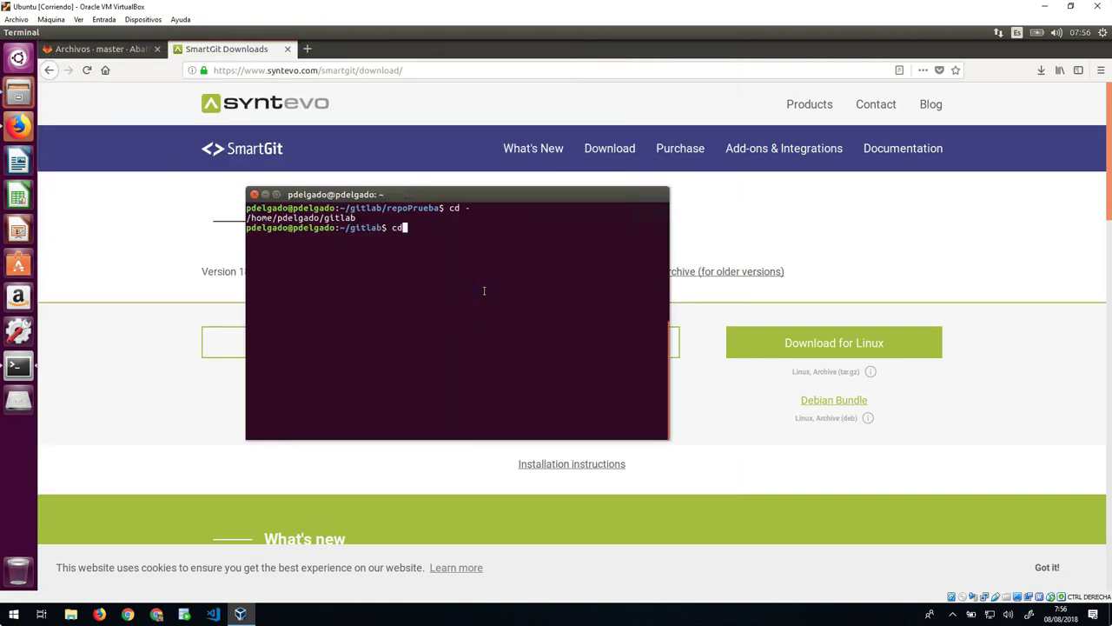
pyautogui.press('Return')
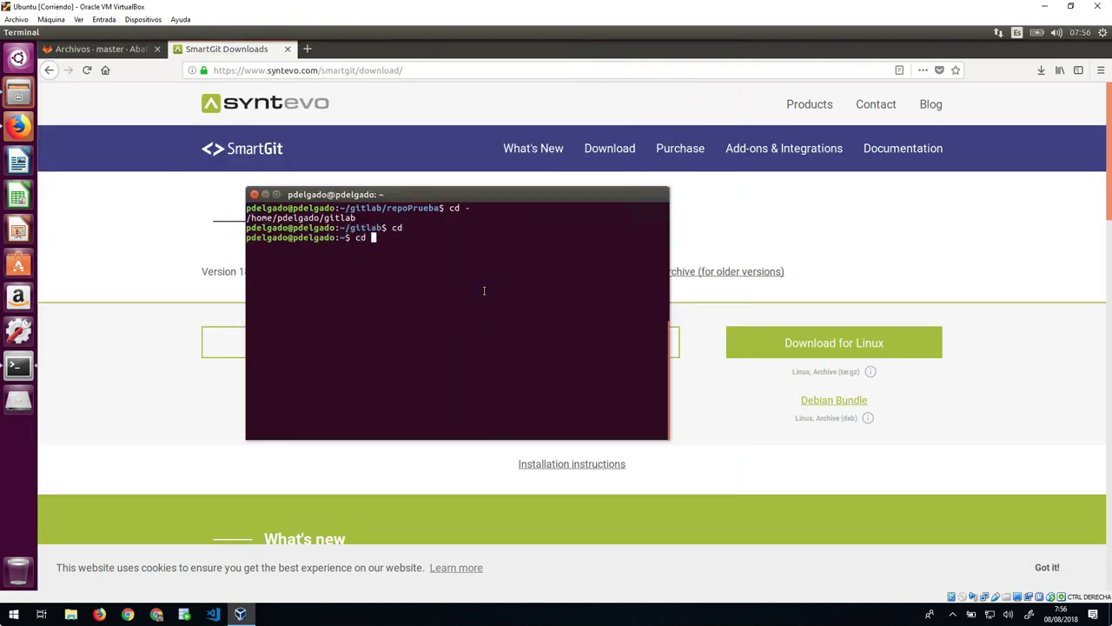
pyautogui.press('Return')
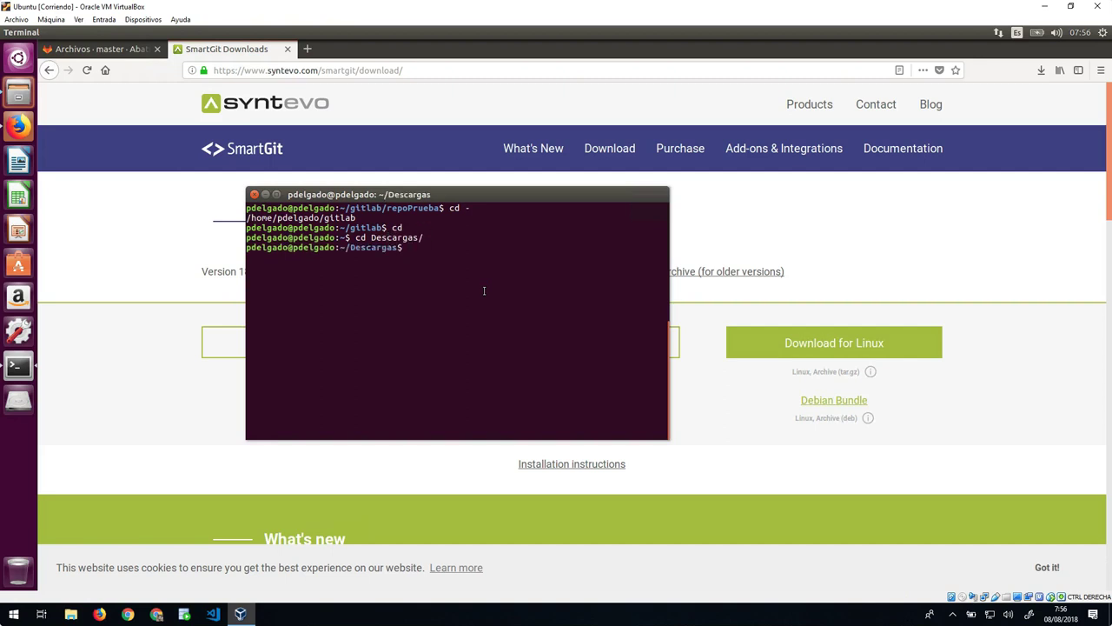
pyautogui.press('Return')
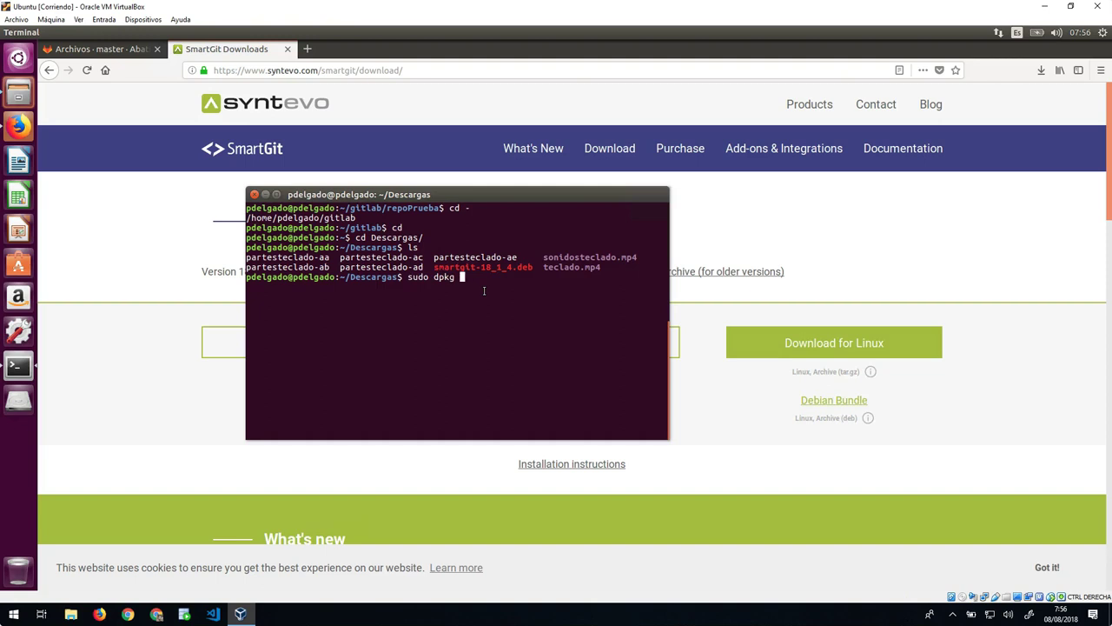
# Step: Install the smartgit-18_1_4.deb package with sudo dpkg -i
pyautogui.write('m')
pyautogui.press('Tab')
pyautogui.press('Return')
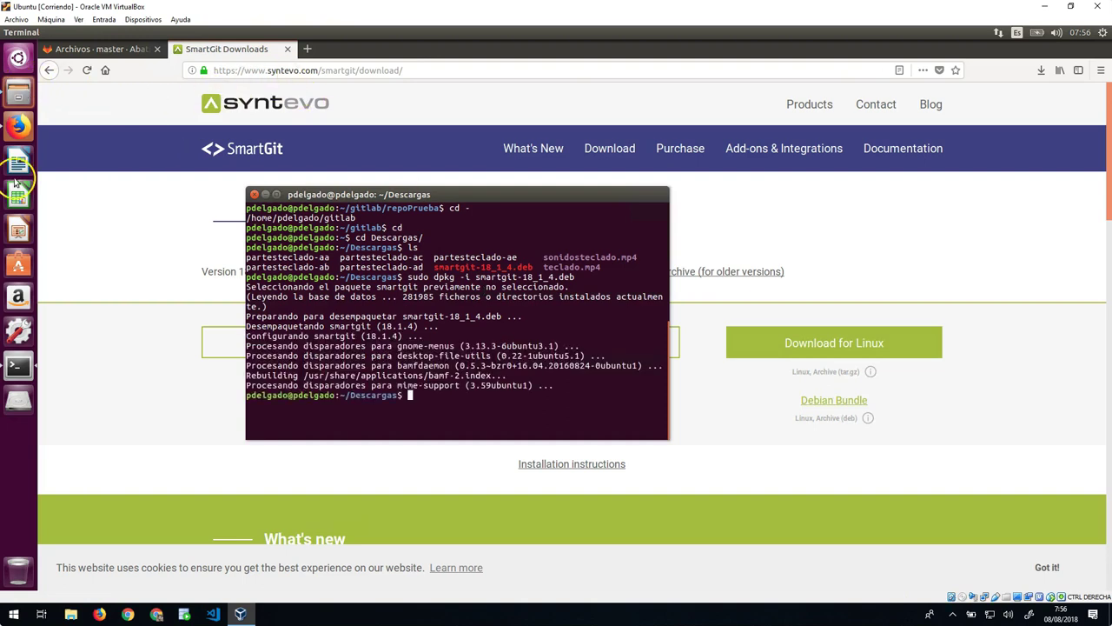
pyautogui.click(19, 58)
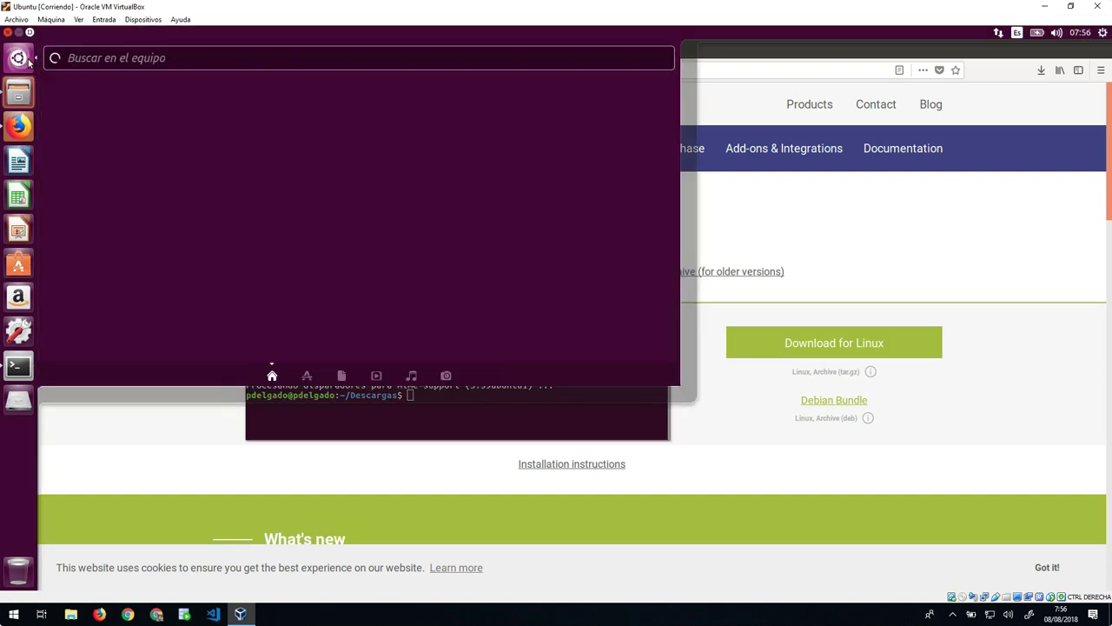
# Step: Launch SmartGit from the application search and minimize the browser to reveal its setup wizard
pyautogui.write('sma')
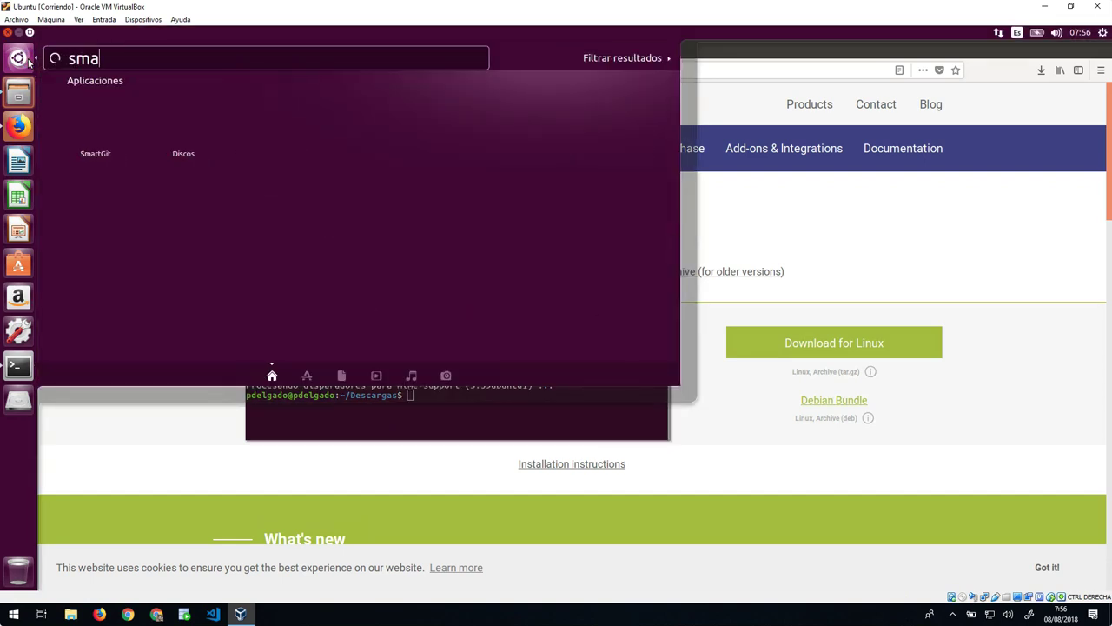
pyautogui.click(94, 117)
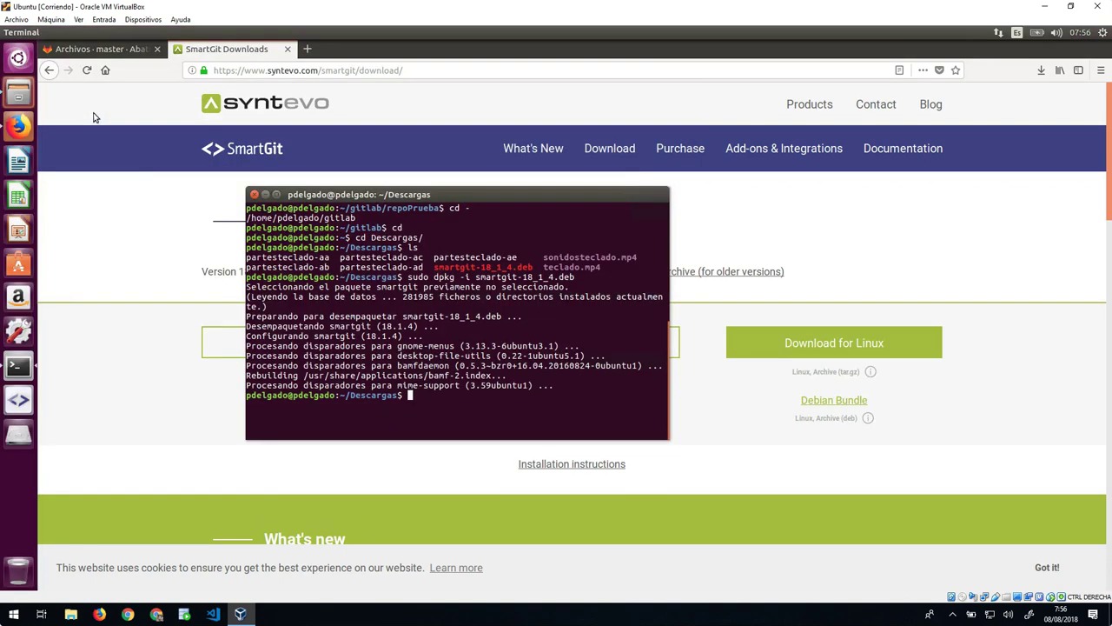
pyautogui.click(61, 49)
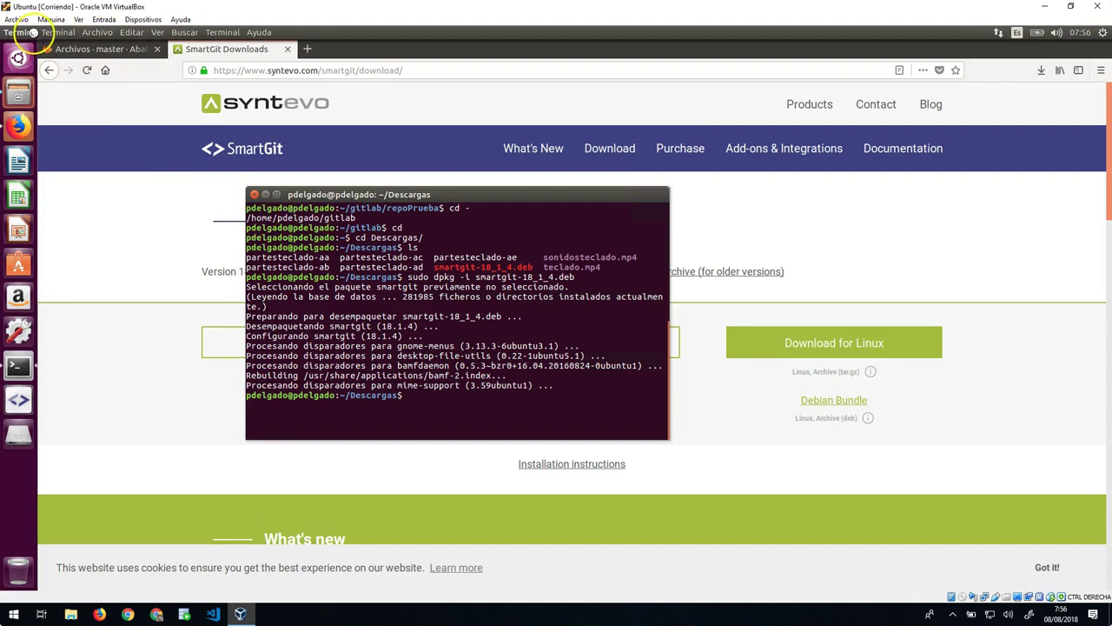
pyautogui.click(59, 47)
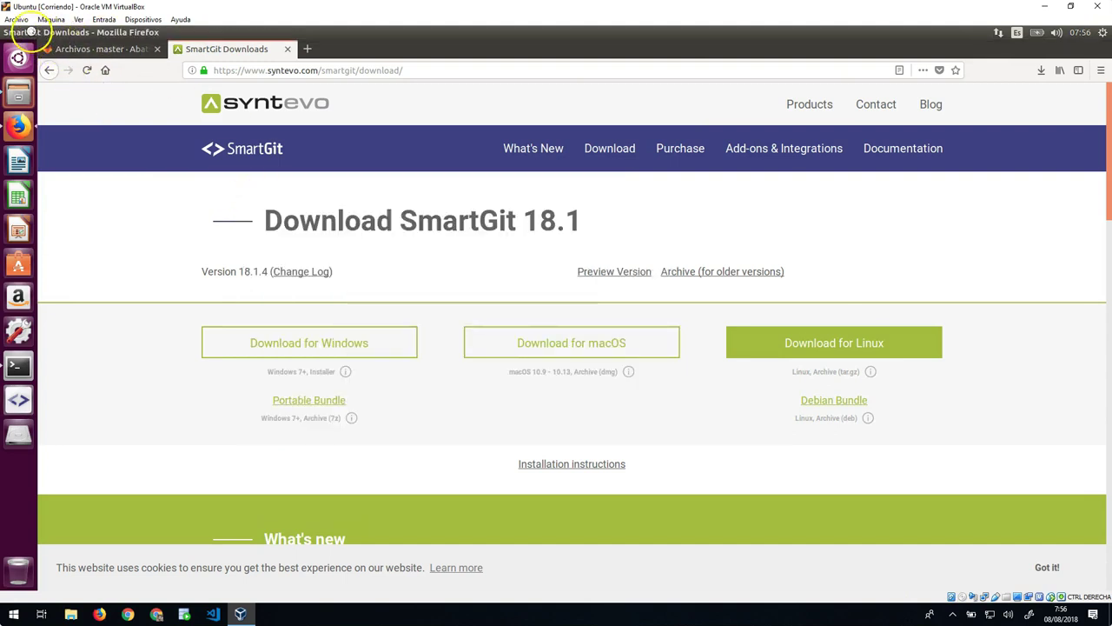
pyautogui.click(22, 33)
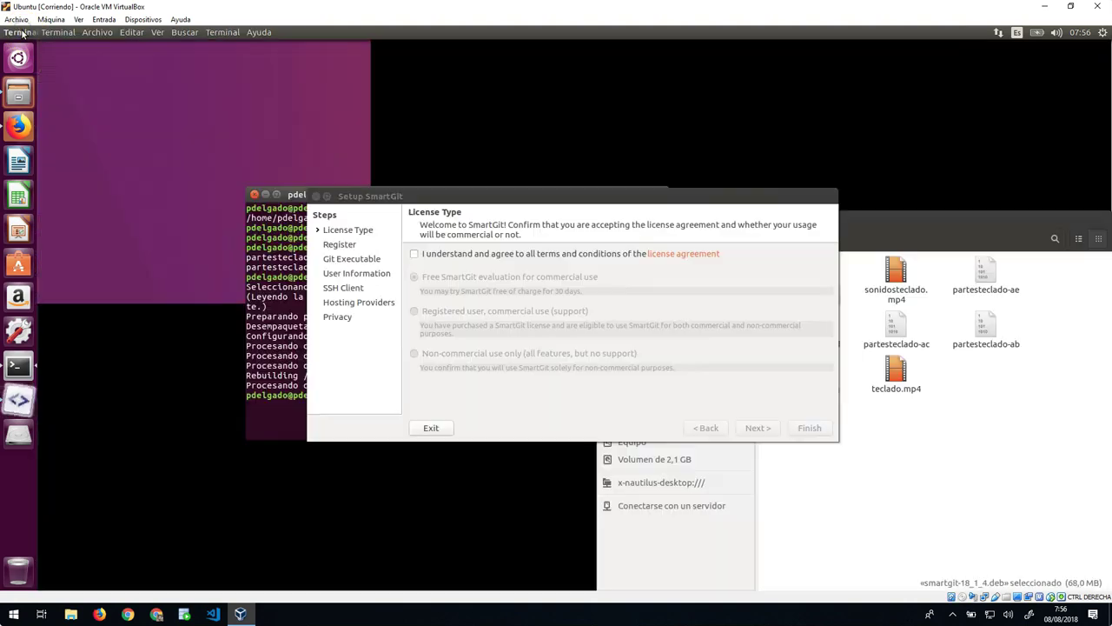
# Step: Accept the license terms, choose 'Non-commercial use only', and confirm solely non-commercial use
pyautogui.click(479, 255)
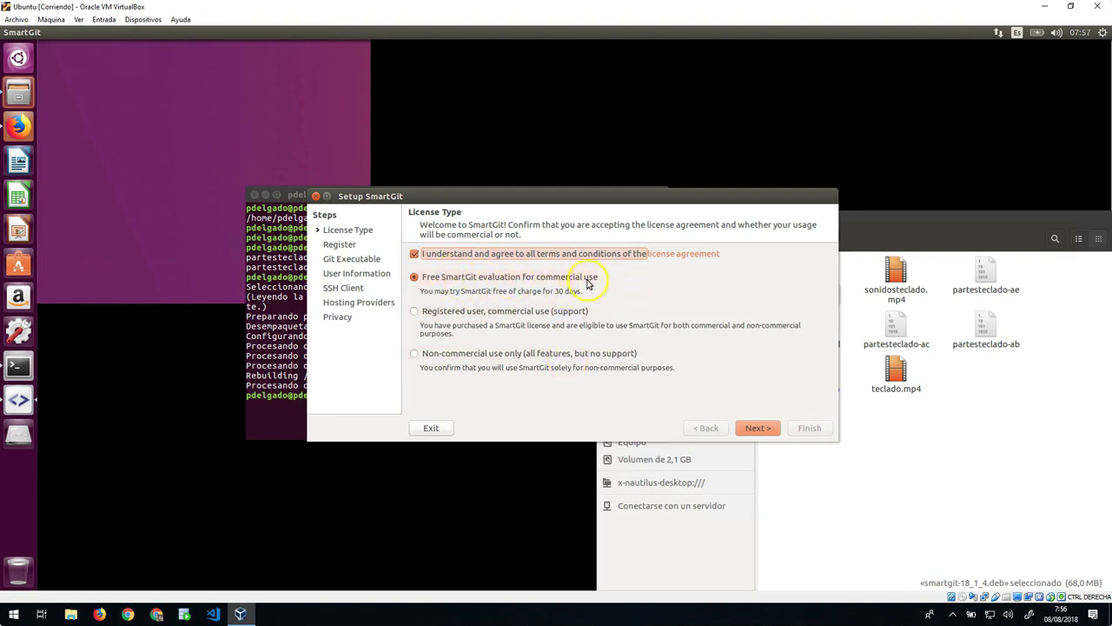
pyautogui.click(497, 357)
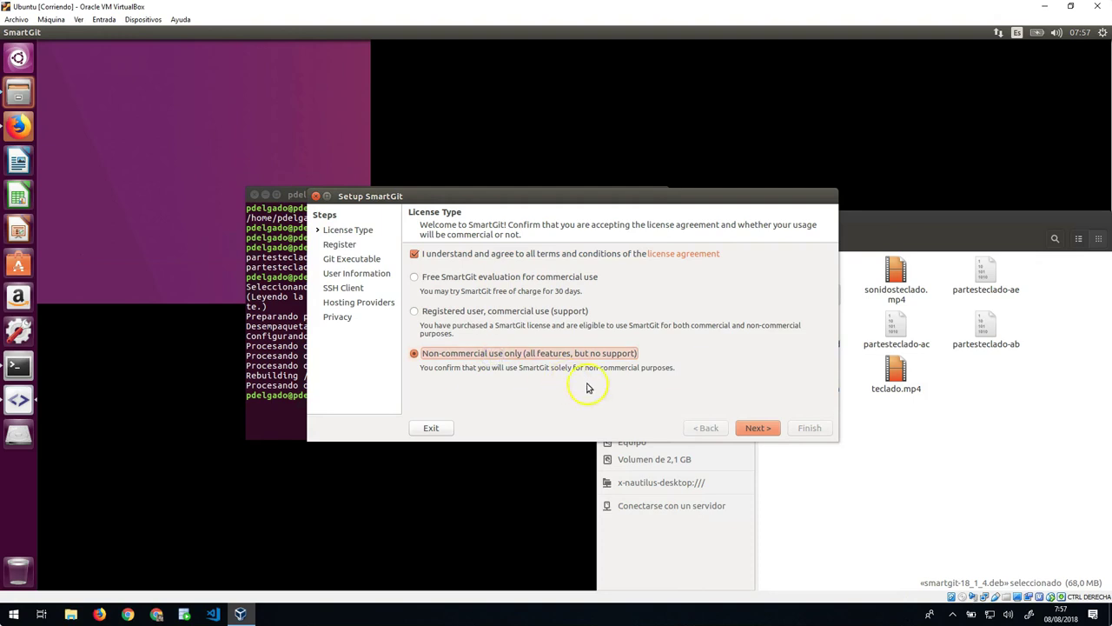
pyautogui.click(755, 428)
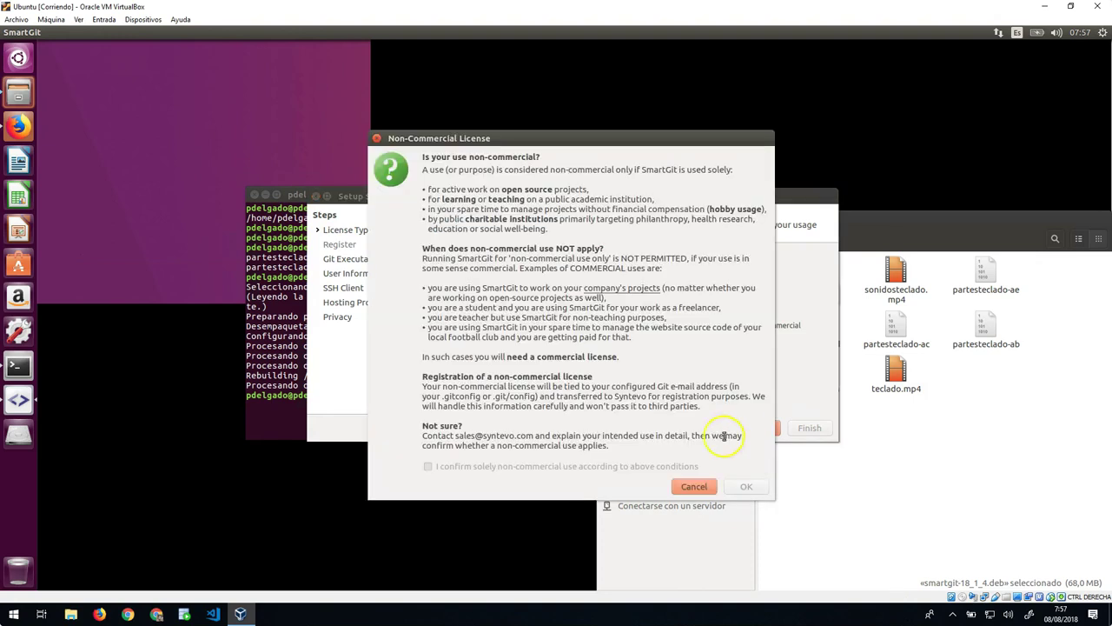
pyautogui.click(545, 466)
pyautogui.click(741, 488)
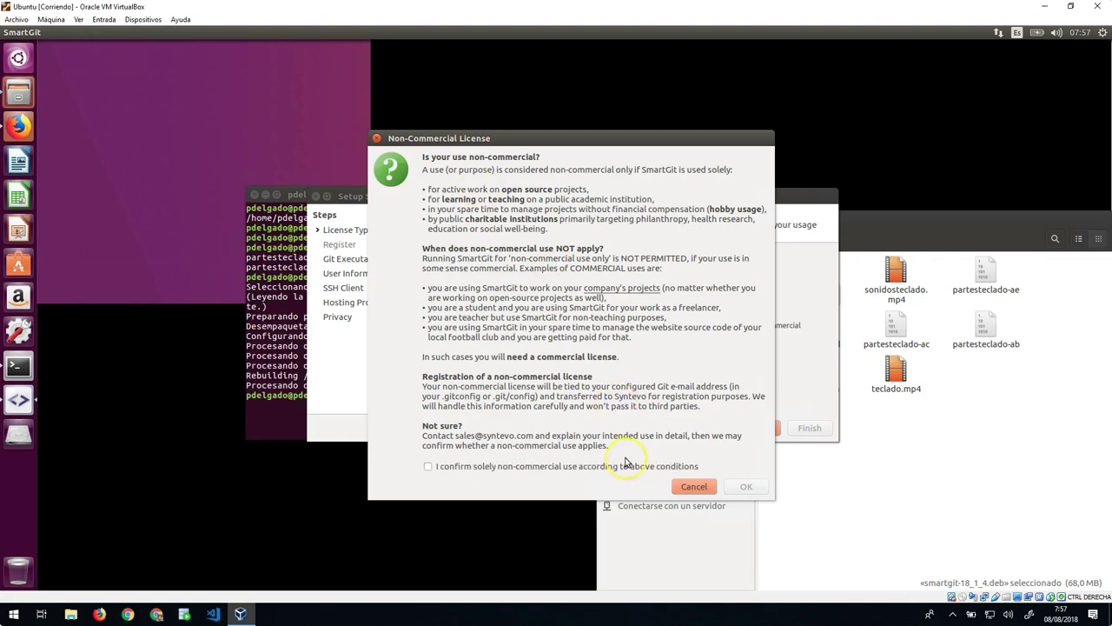
pyautogui.click(532, 469)
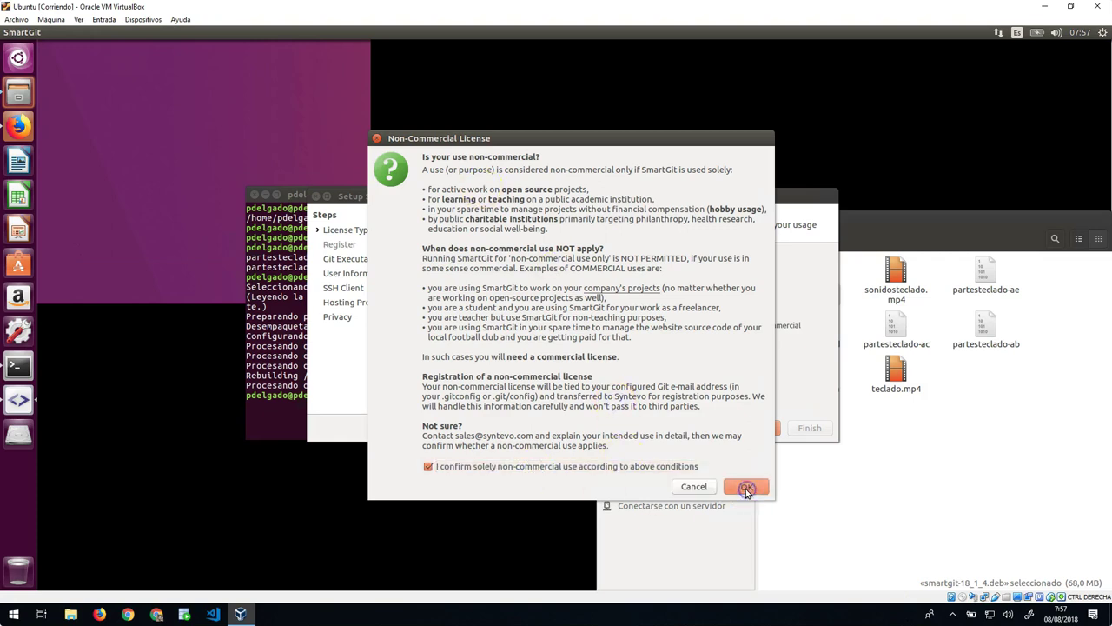
pyautogui.click(745, 487)
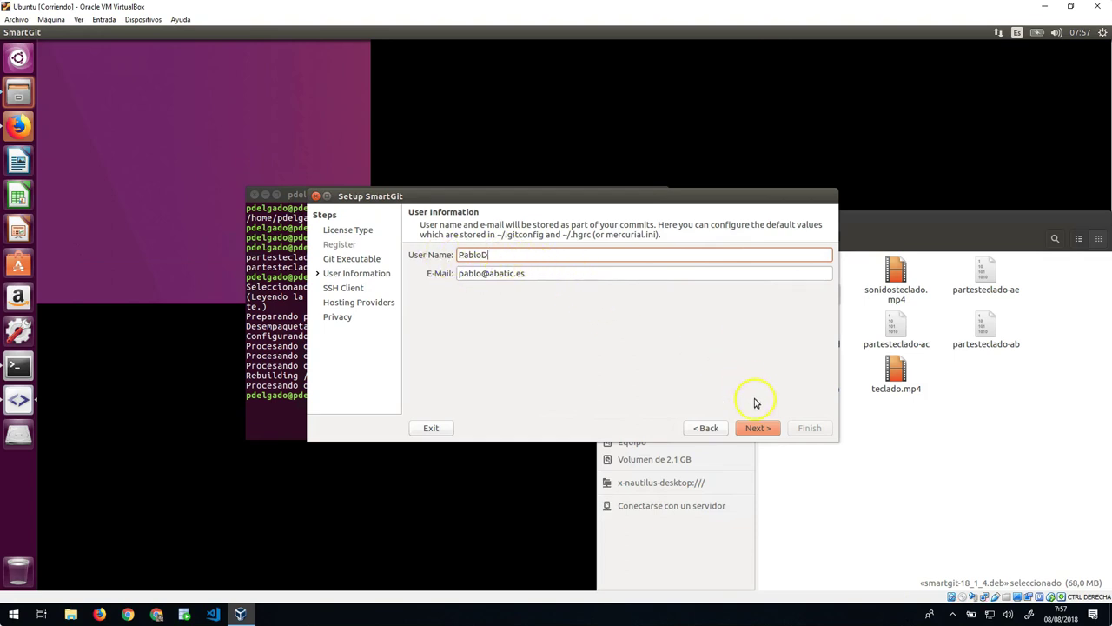
# Step: Keep the default user details and SSH client, then choose GitLab as the hosting provider
pyautogui.click(757, 427)
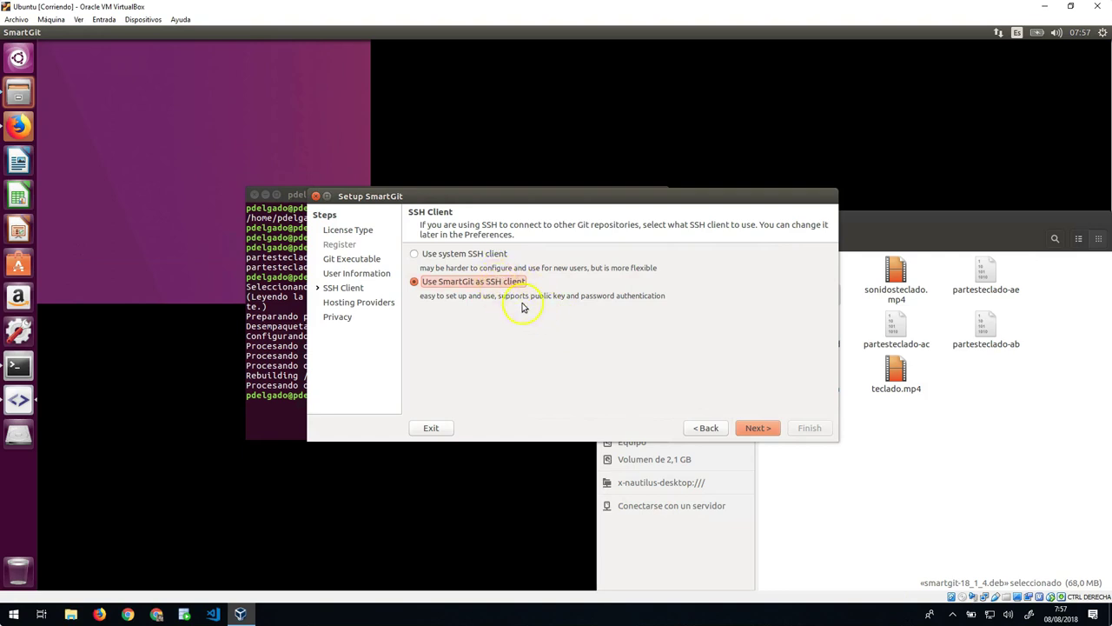
pyautogui.click(756, 428)
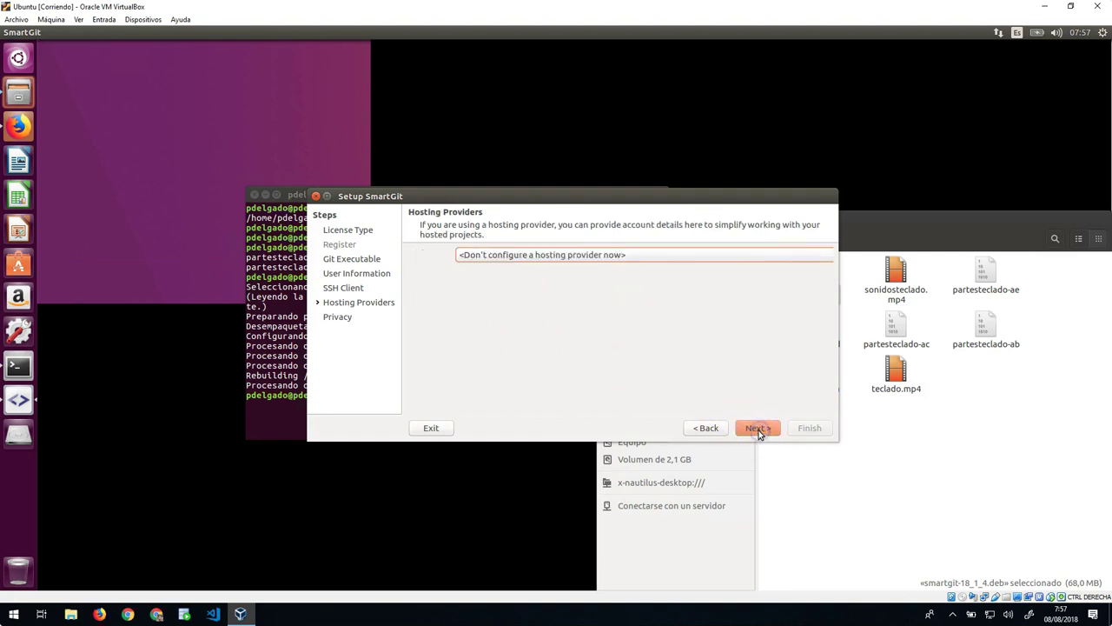
pyautogui.click(489, 255)
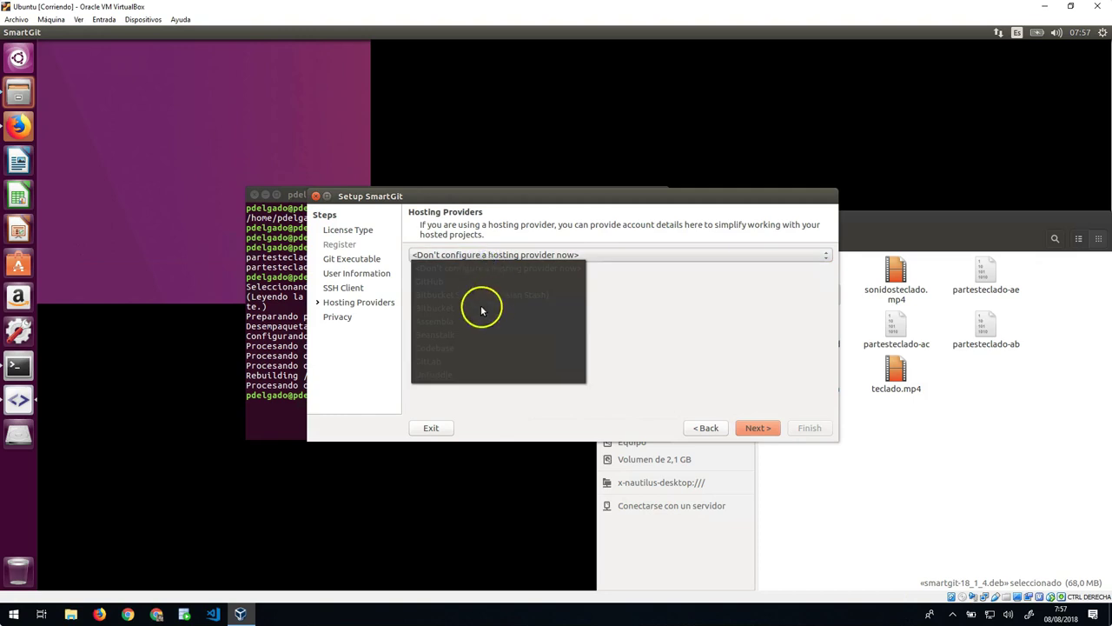
pyautogui.click(456, 359)
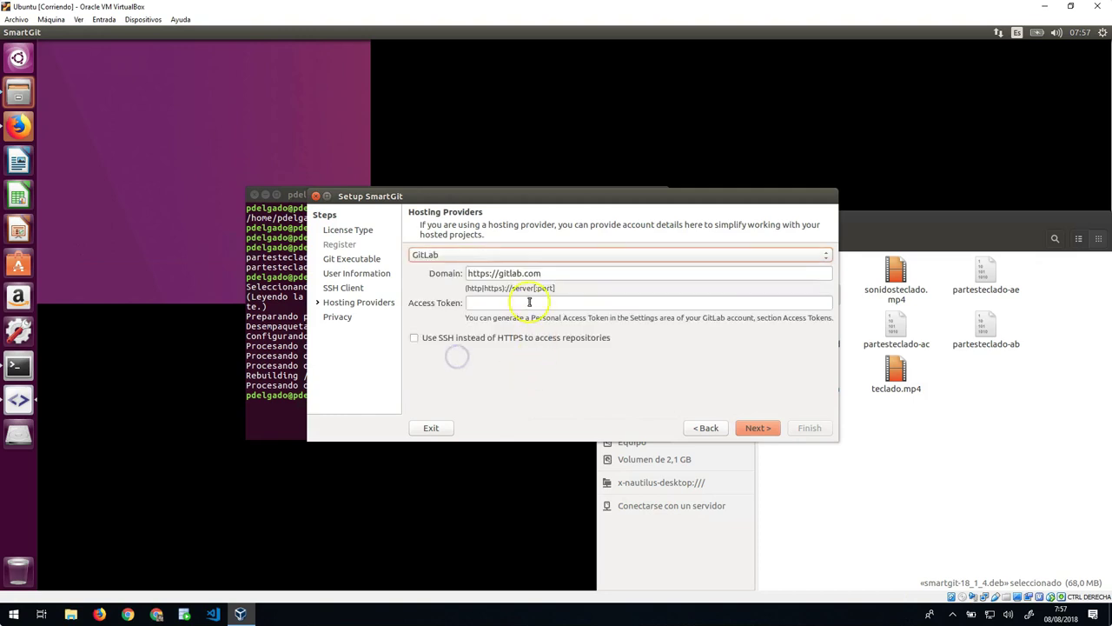
# Step: Leave the GitLab access token empty, continue, and dismiss the Input Validation warning
pyautogui.click(567, 300)
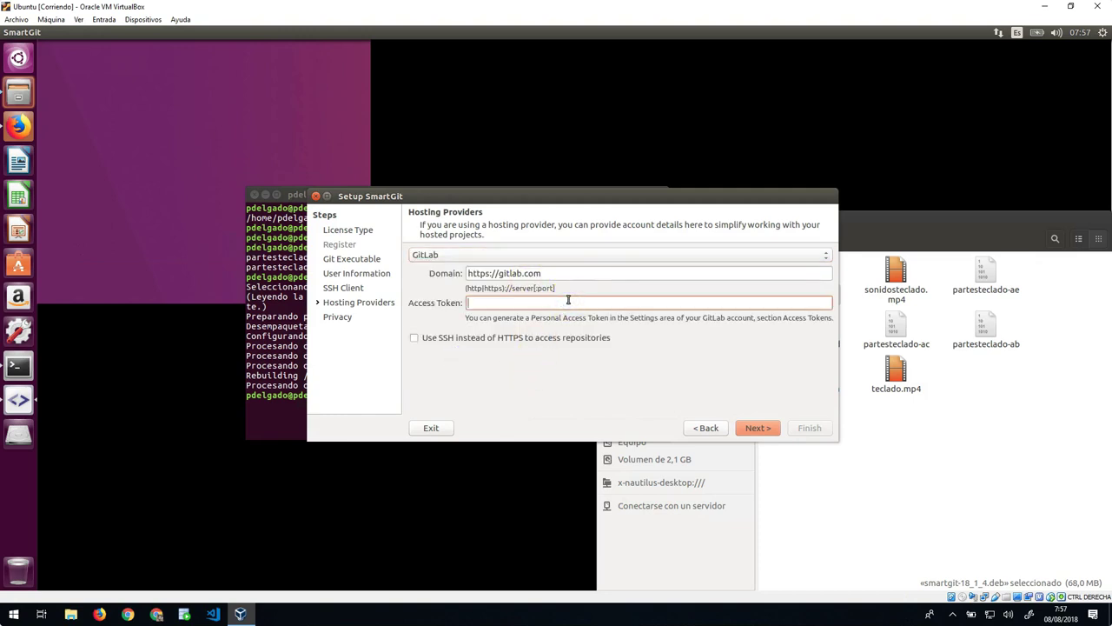
pyautogui.click(484, 304)
pyautogui.click(767, 429)
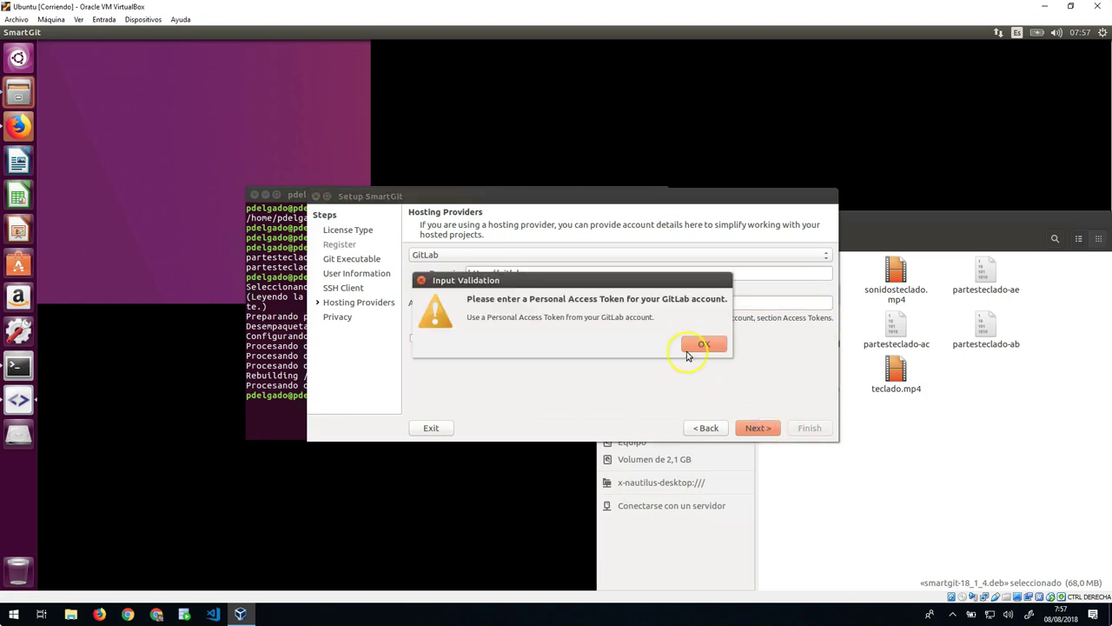
pyautogui.click(695, 345)
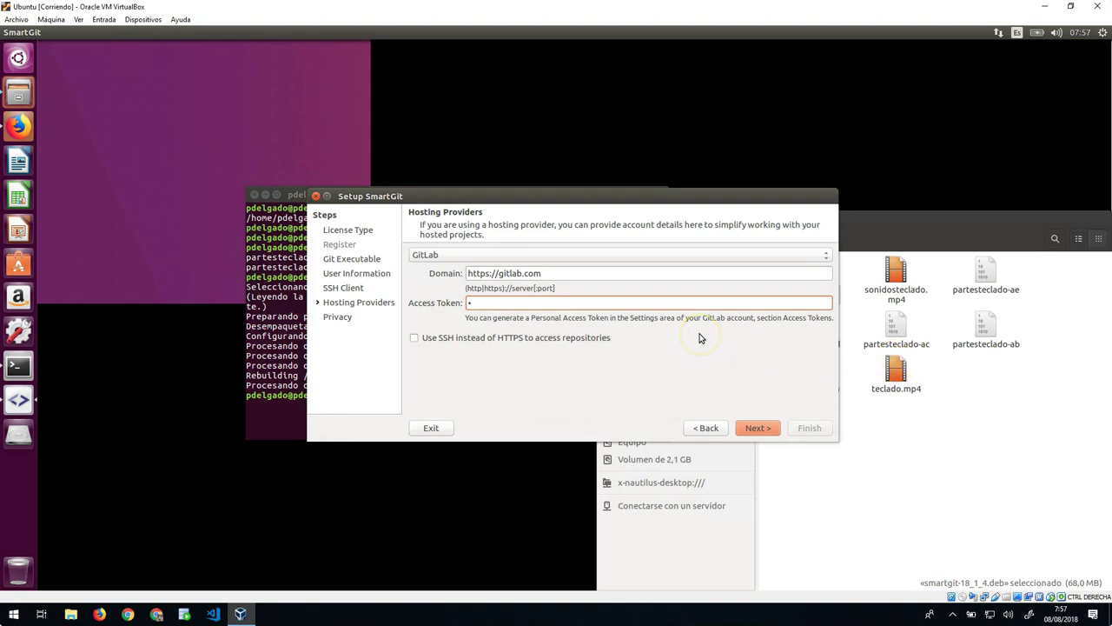
# Step: In Firefox's repoPrueba tab, view the commit 'Este es el fichero numero 2' and return
pyautogui.click(19, 125)
pyautogui.click(88, 48)
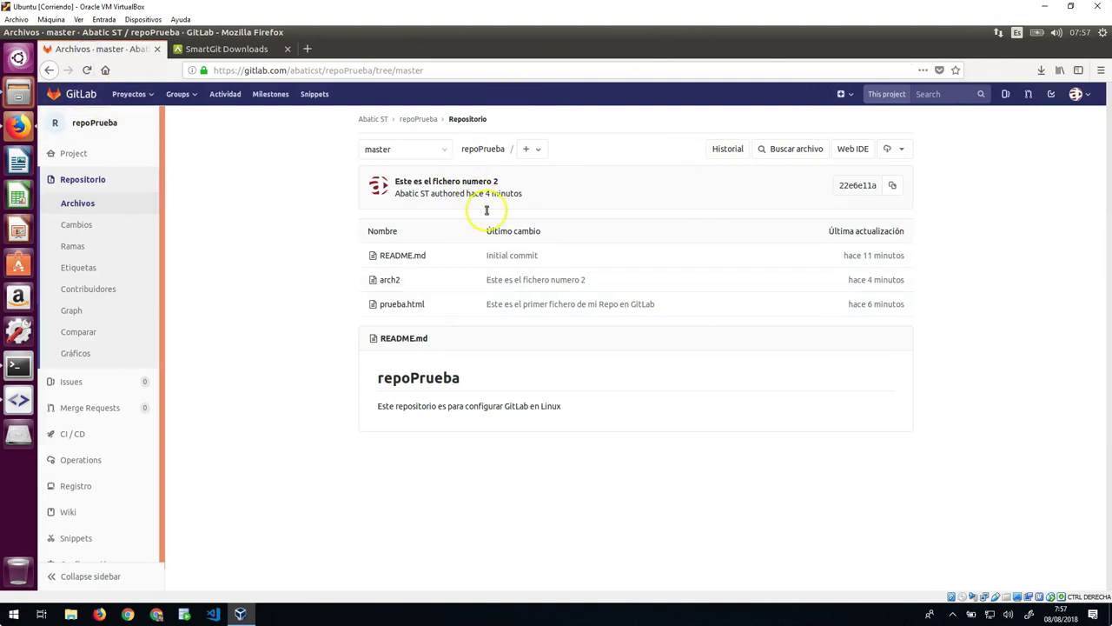
pyautogui.click(419, 182)
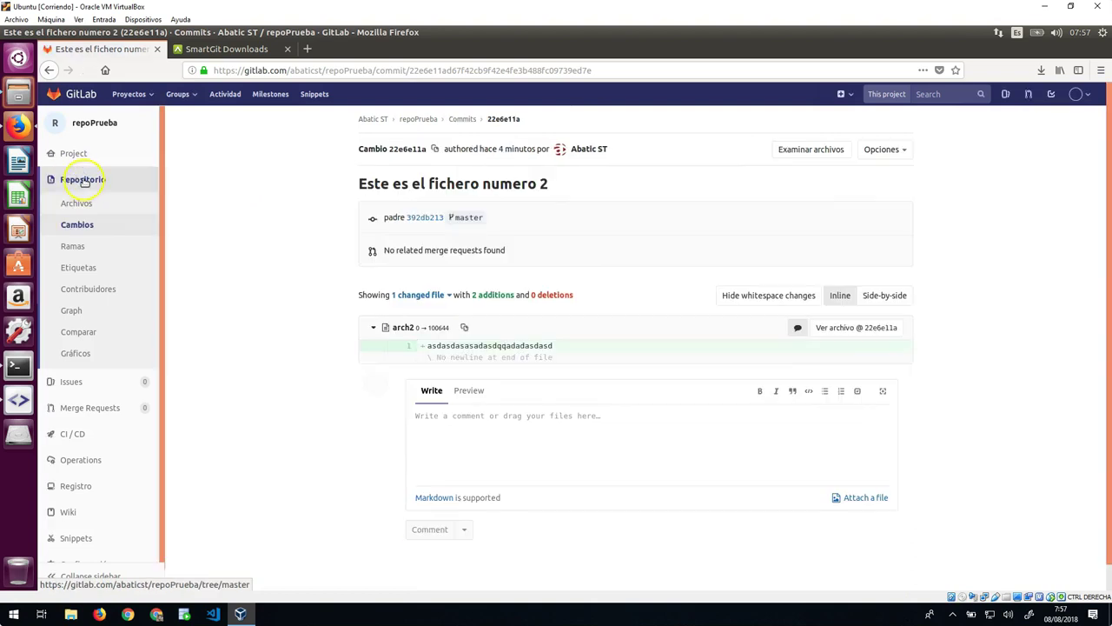
pyautogui.click(82, 179)
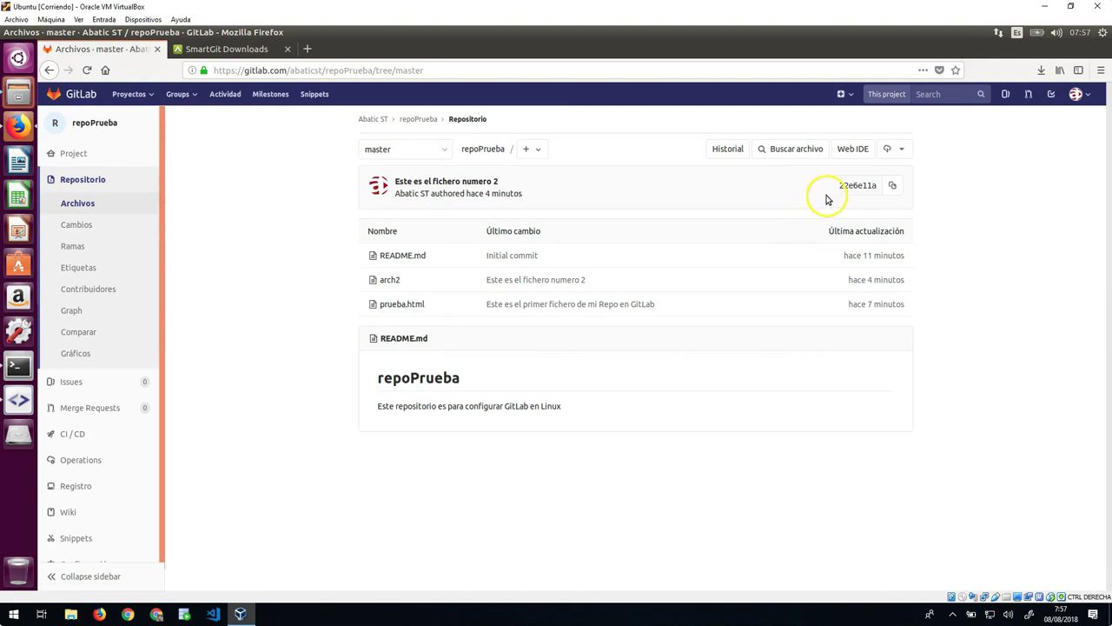
# Step: Open the repoPrueba project overview page and scroll through it
pyautogui.click(427, 121)
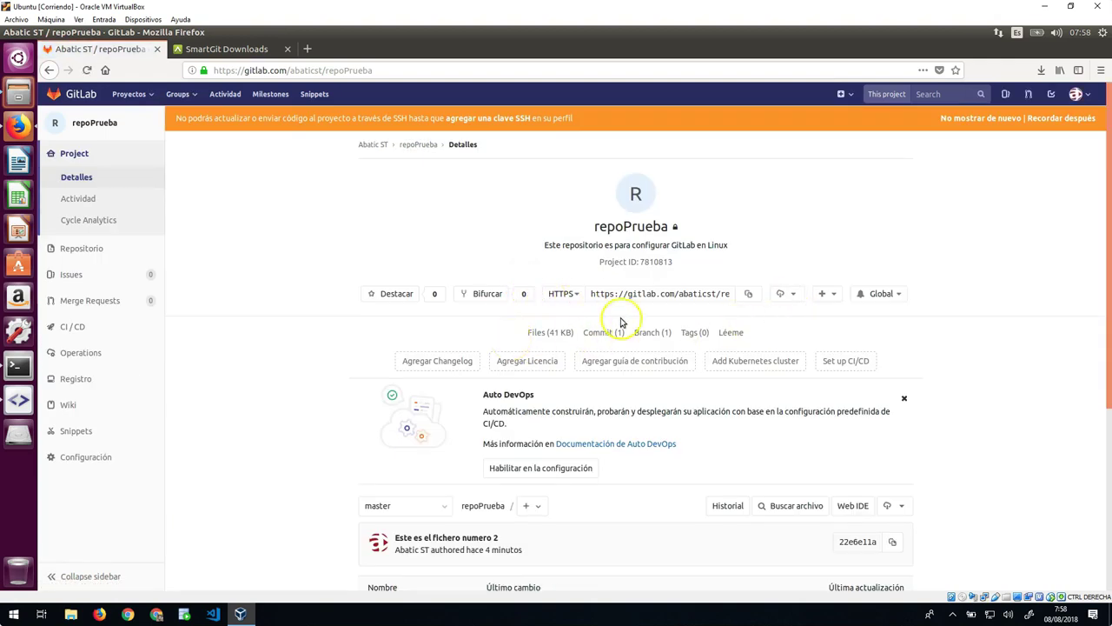
pyautogui.scroll(-5, 661, 444)
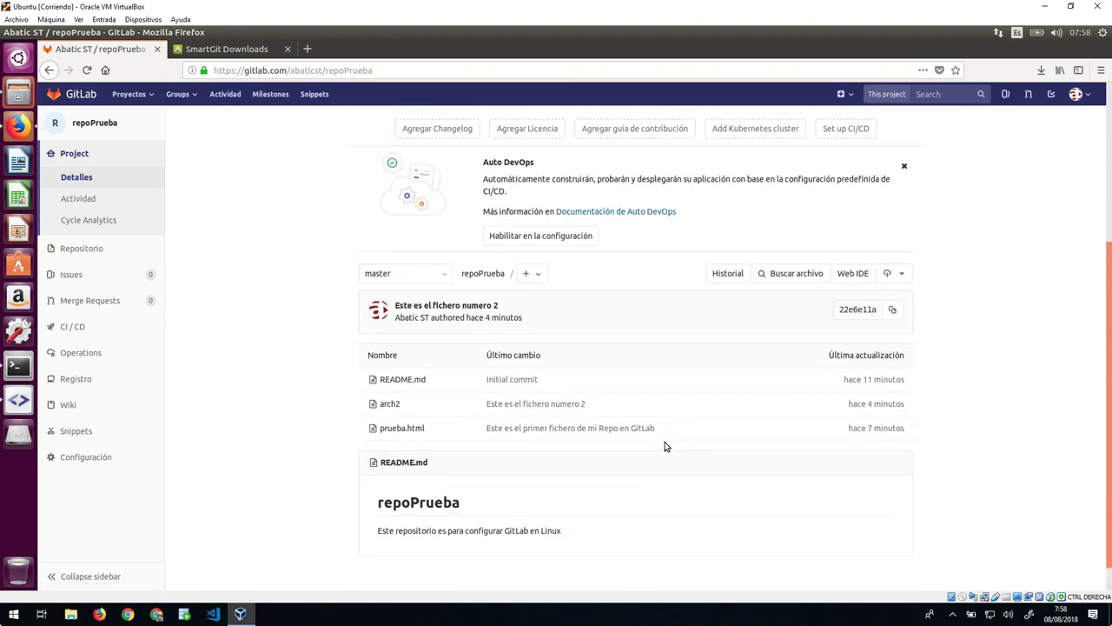
pyautogui.scroll(-1, 664, 446)
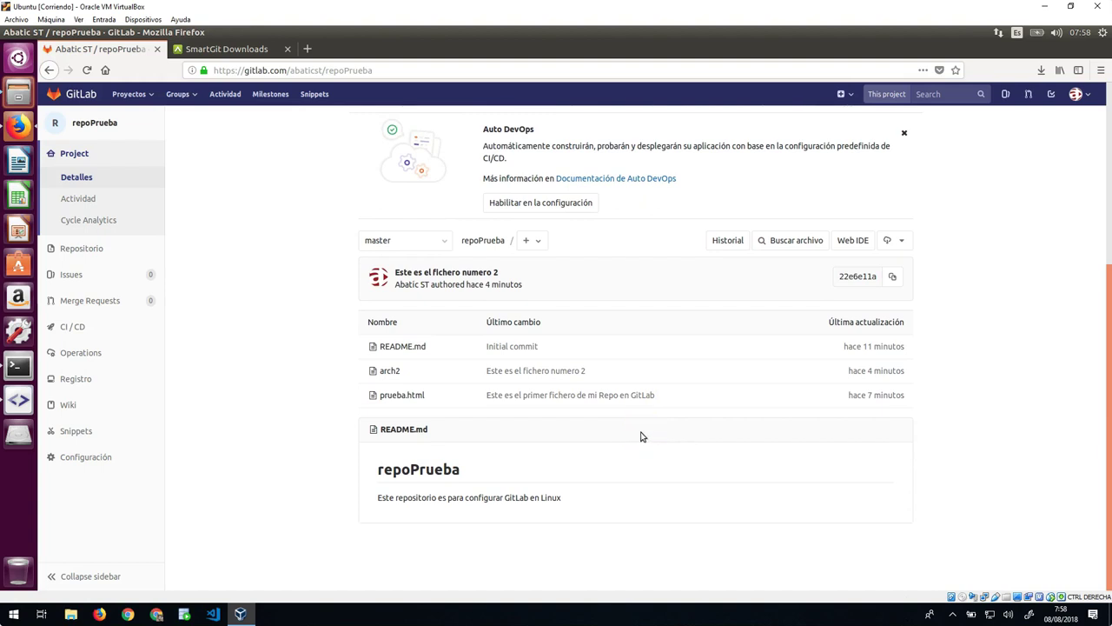
pyautogui.scroll(5, 617, 439)
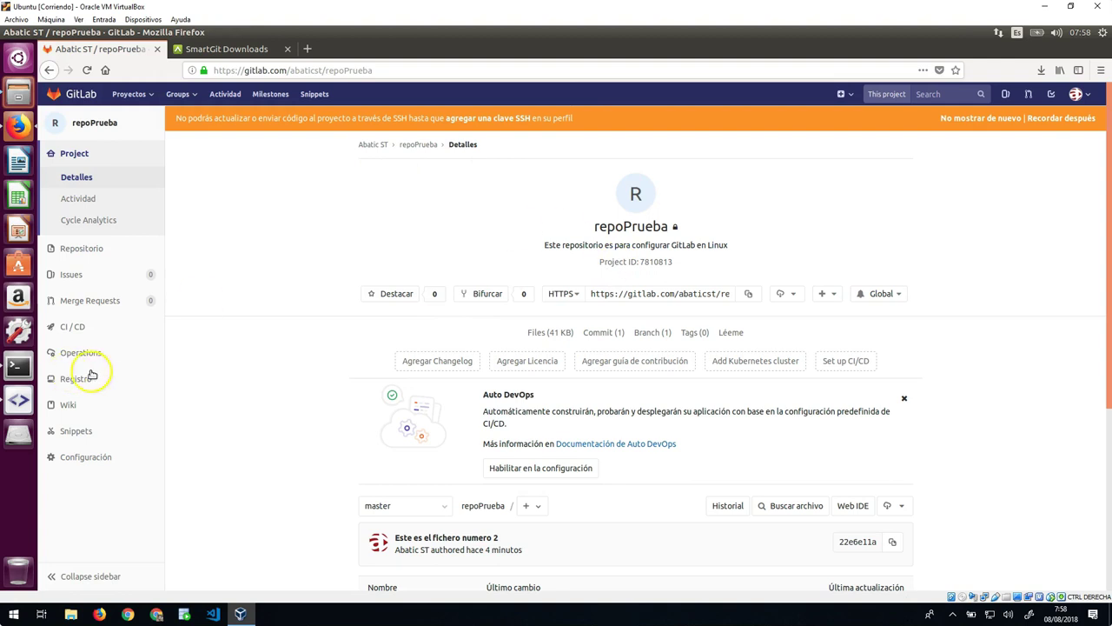
pyautogui.moveTo(91, 464)
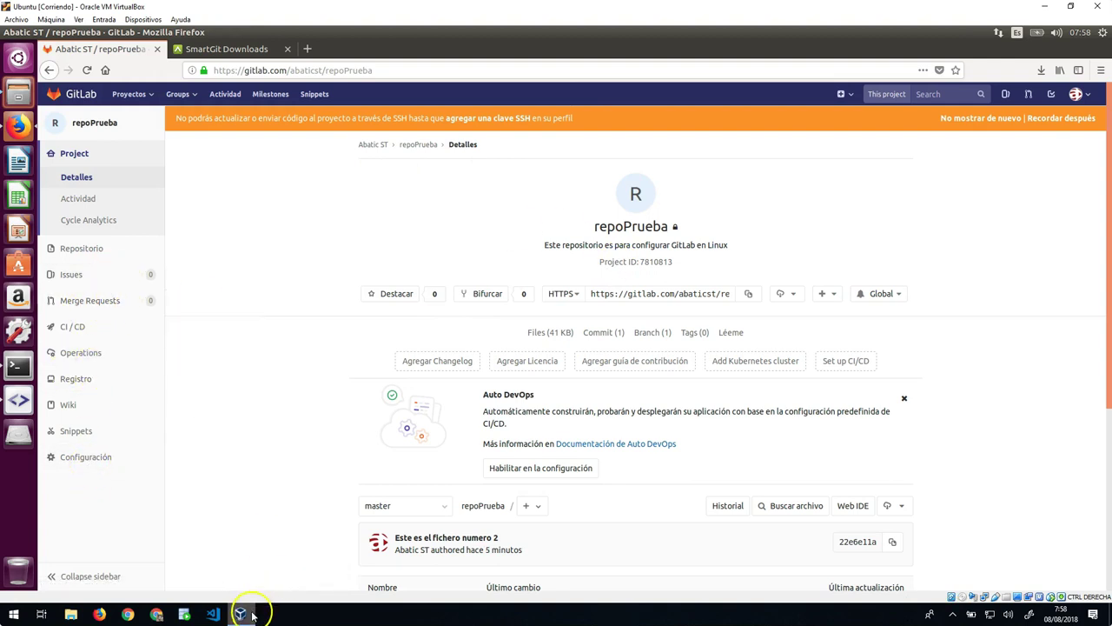
# Step: Bring the Setup SmartGit dialog forward and exit it without finishing
pyautogui.click(19, 402)
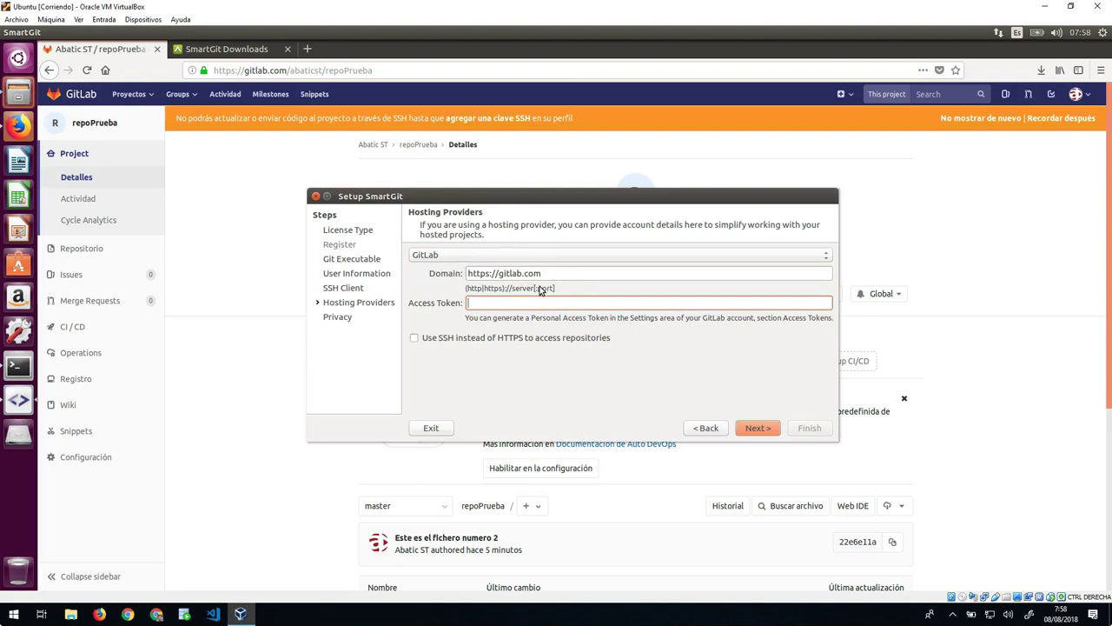
pyautogui.click(431, 427)
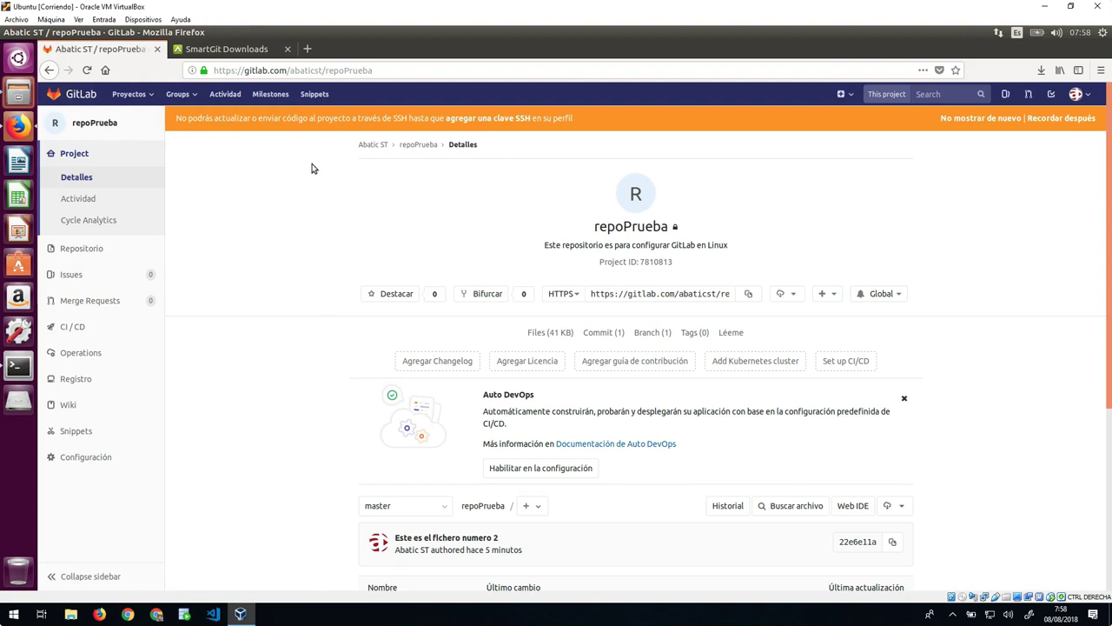
# Step: Close the SmartGit Downloads tab in Firefox and bring GNOME Terminal back to the front
pyautogui.click(251, 50)
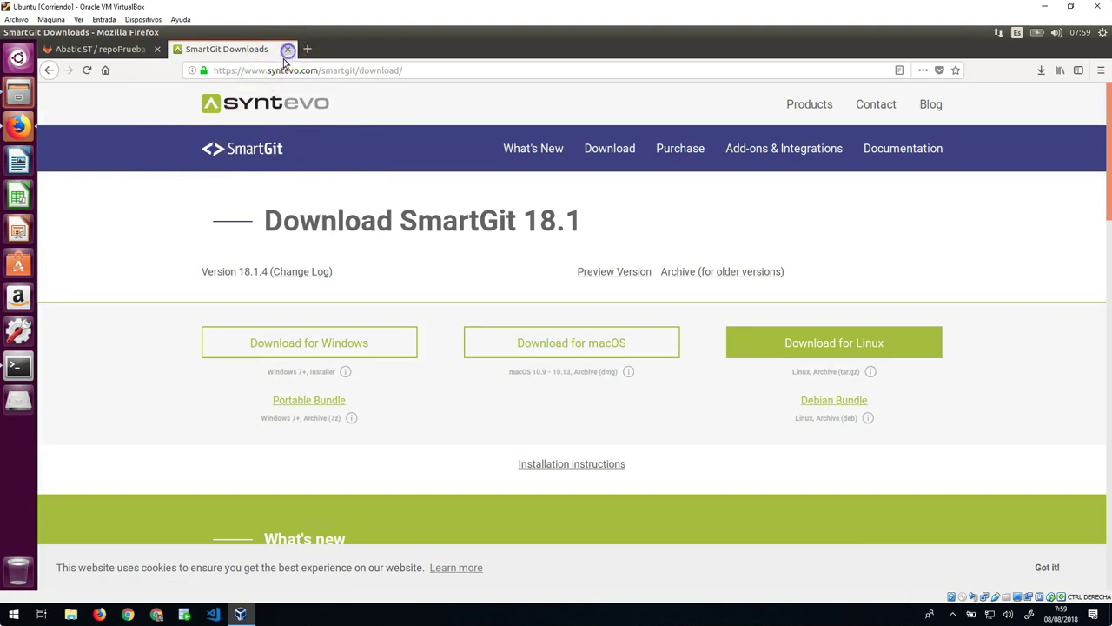
pyautogui.click(288, 49)
pyautogui.click(18, 365)
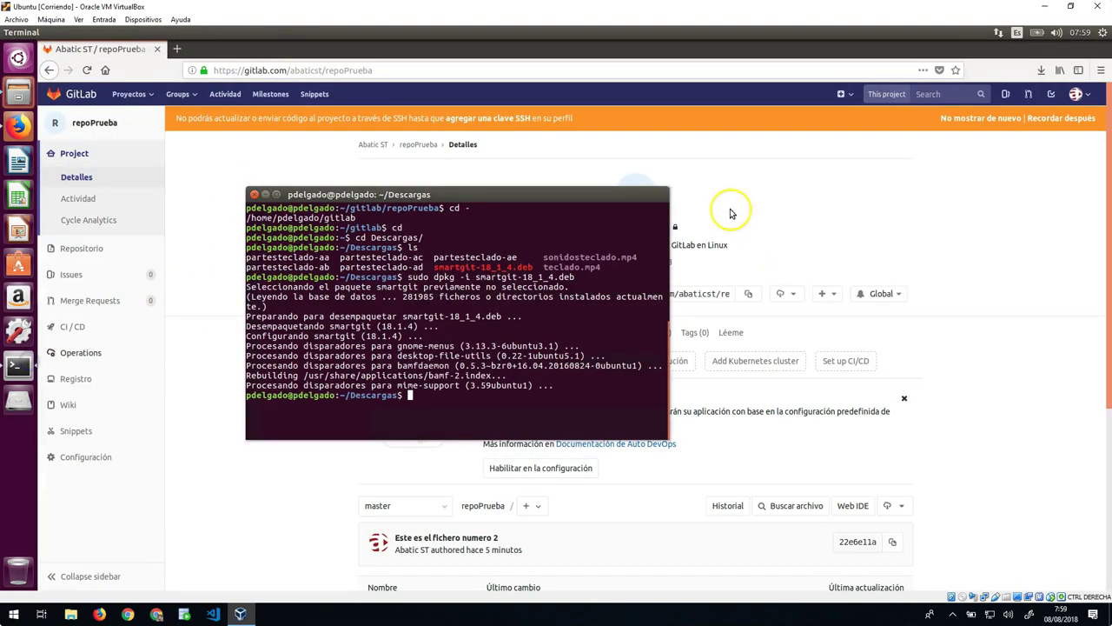